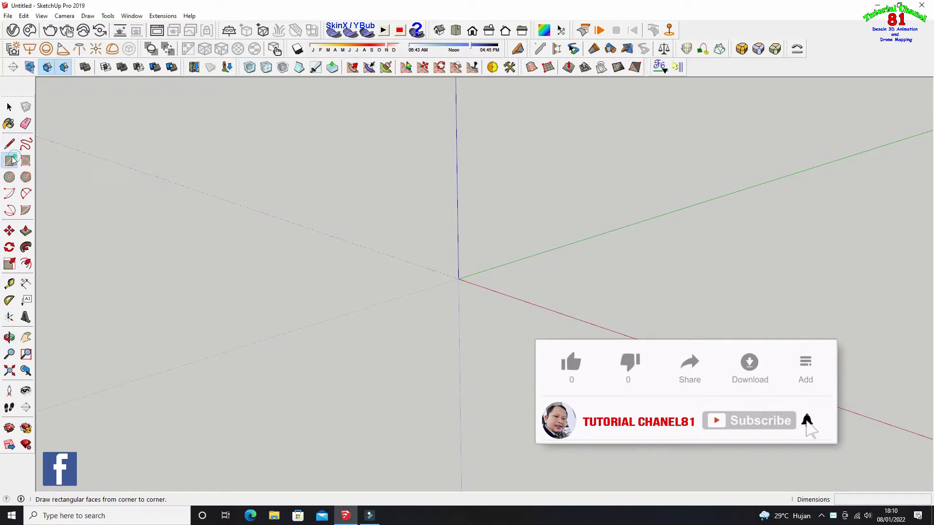
Draw a 0,5 by 0,5 m square centred on the origin
left_click(10, 160)
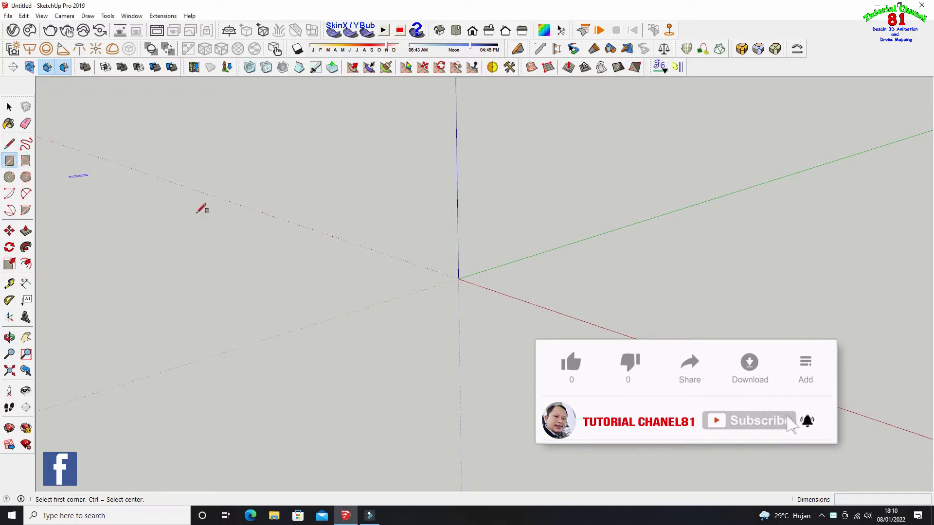
key("ctrl")
left_click(458, 278)
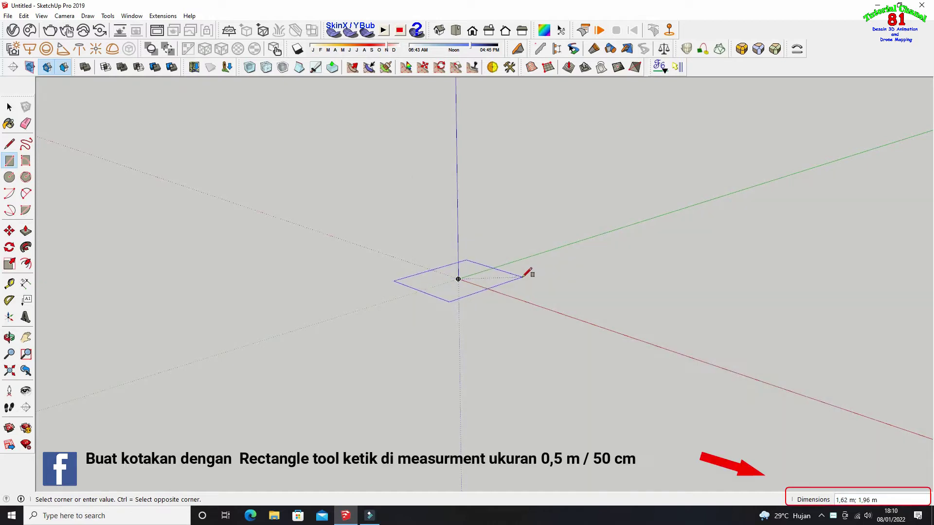
left_click(526, 278)
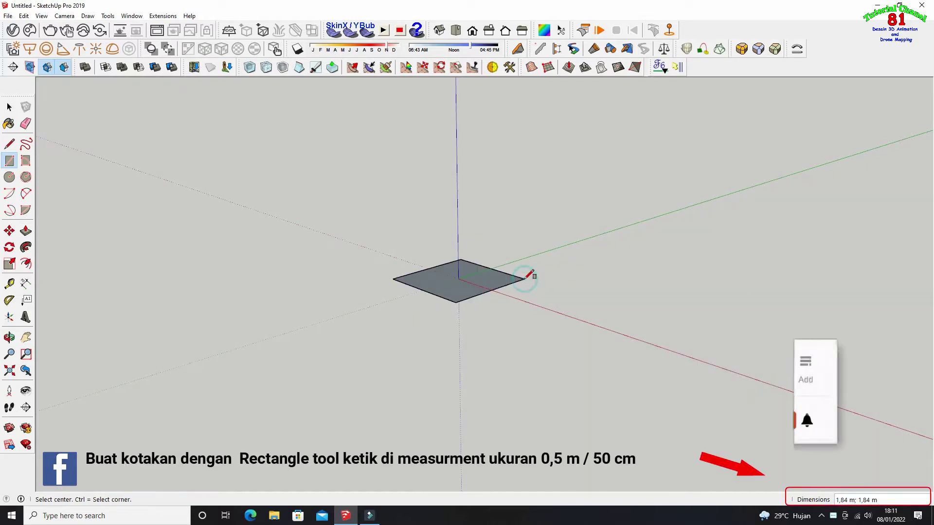
type(",5;0,5")
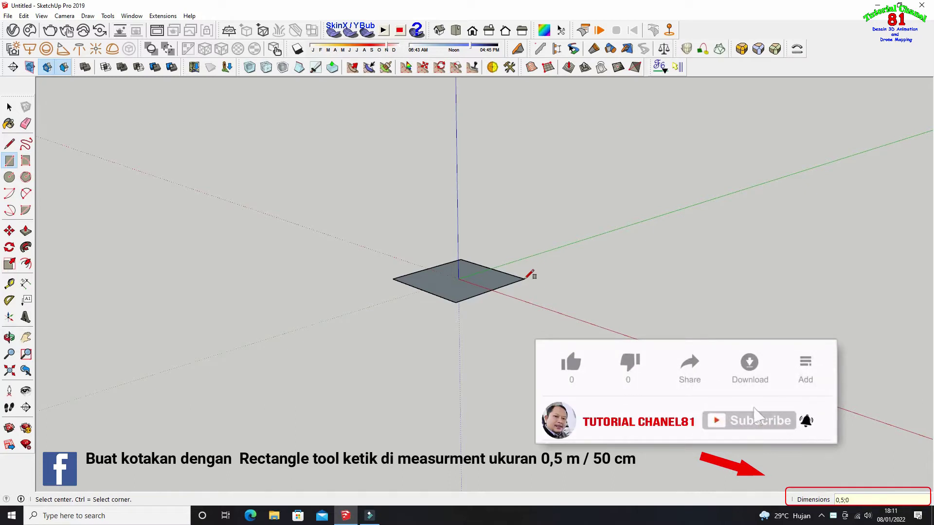
key("Return")
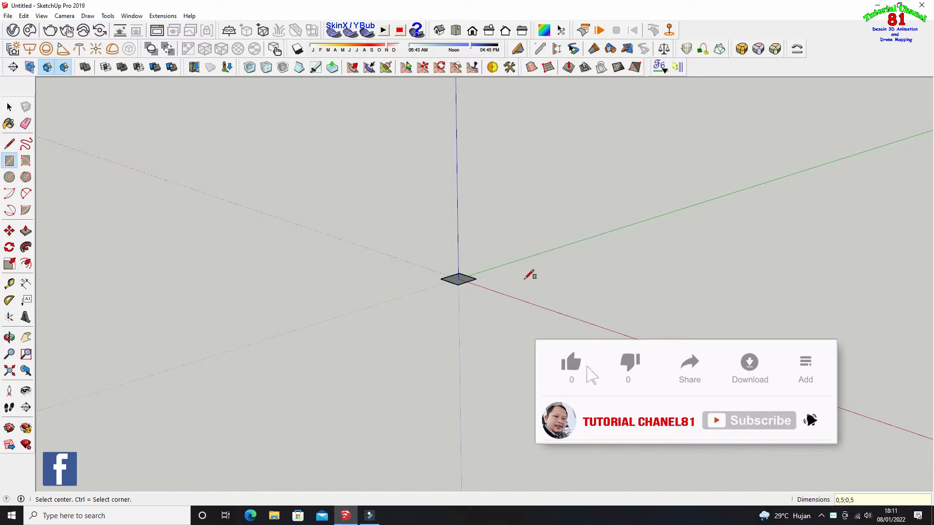
Push/Pull the square up 0,5 m into a cube
scroll(472, 278, "up", 3)
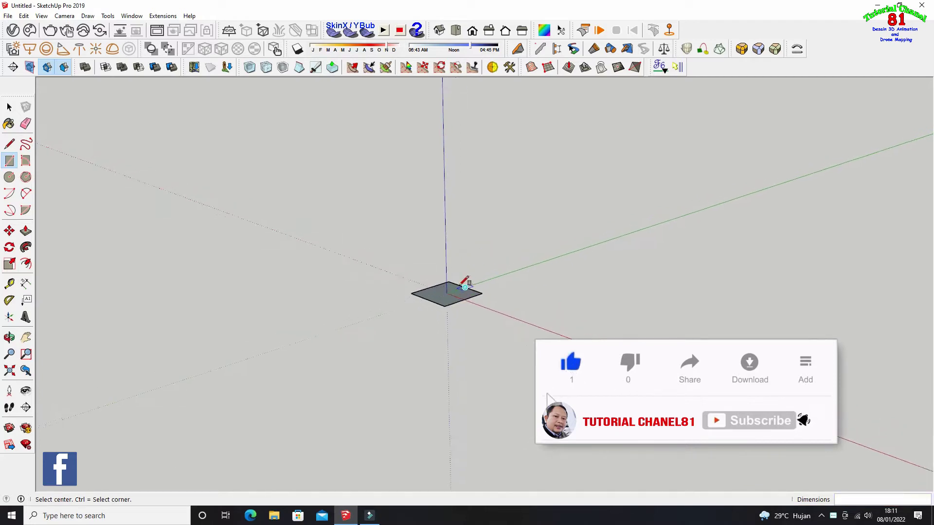
scroll(449, 288, "up", 3)
scroll(442, 300, "up", 2)
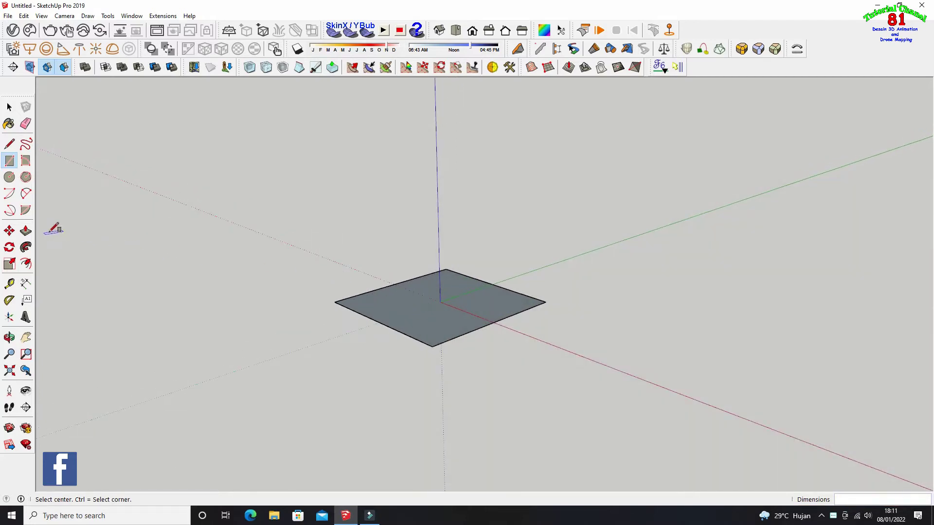
left_click(26, 230)
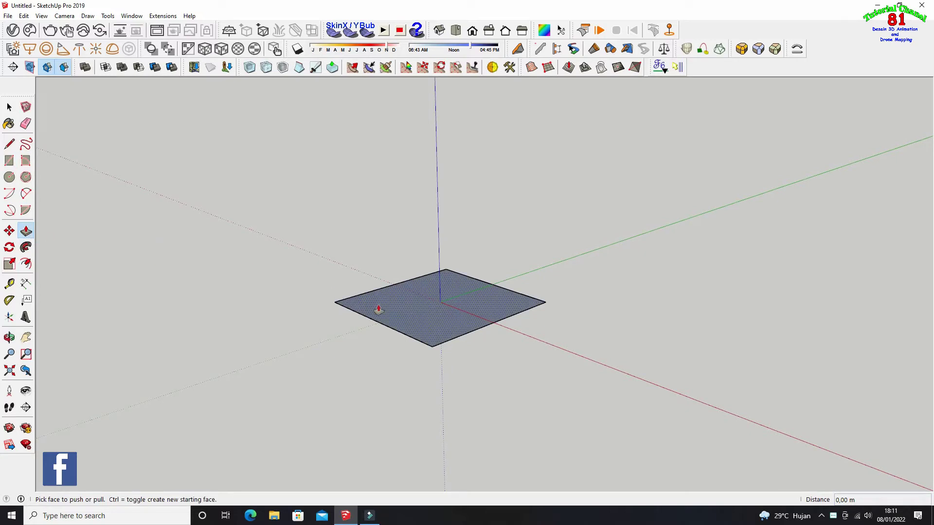
left_click_drag(378, 310, 388, 180)
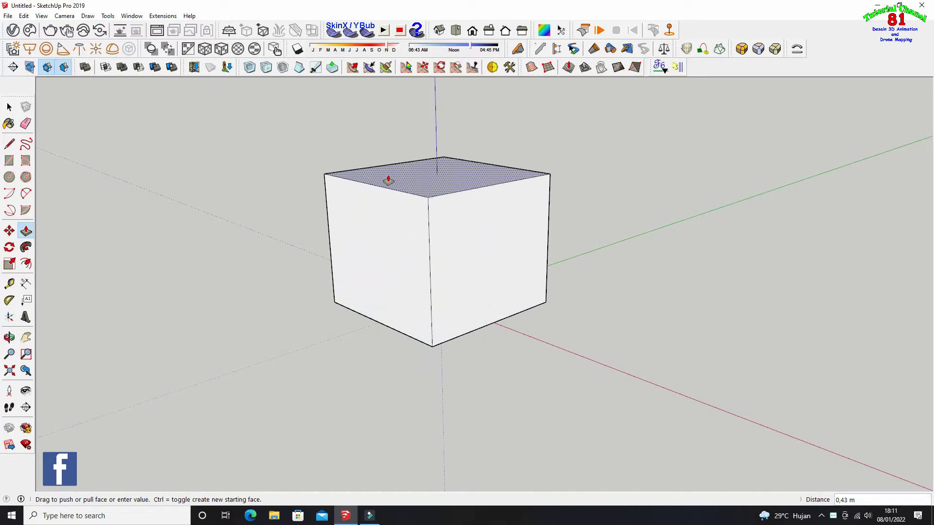
left_click(388, 180)
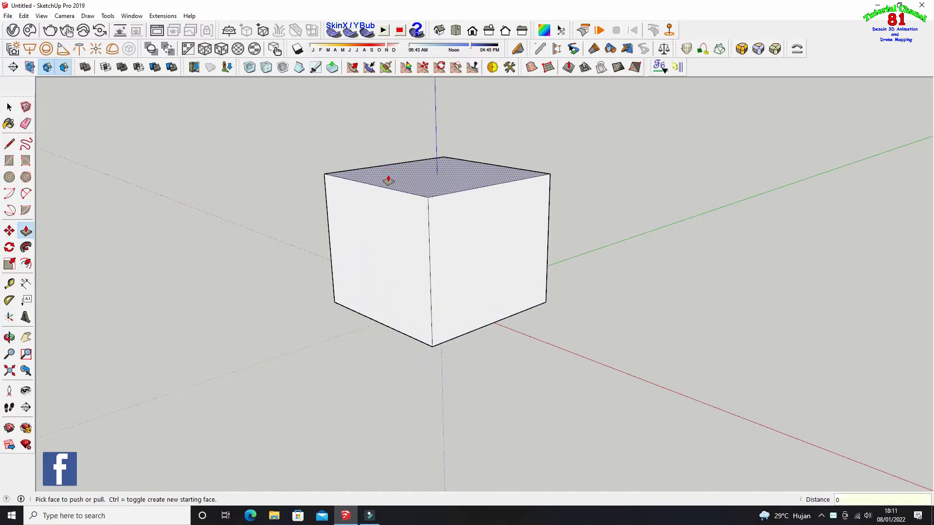
type(",5")
key("Return")
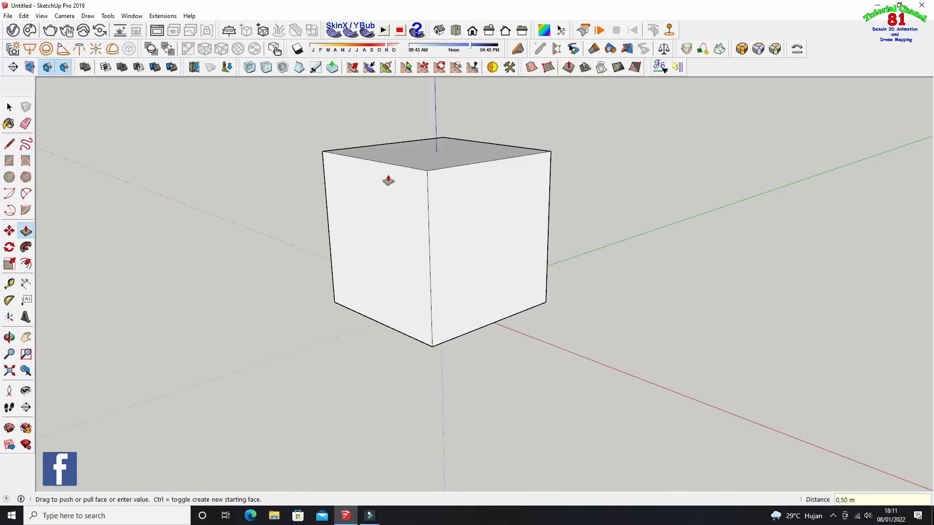
scroll(385, 217, "down", 2)
scroll(417, 171, "up", 1)
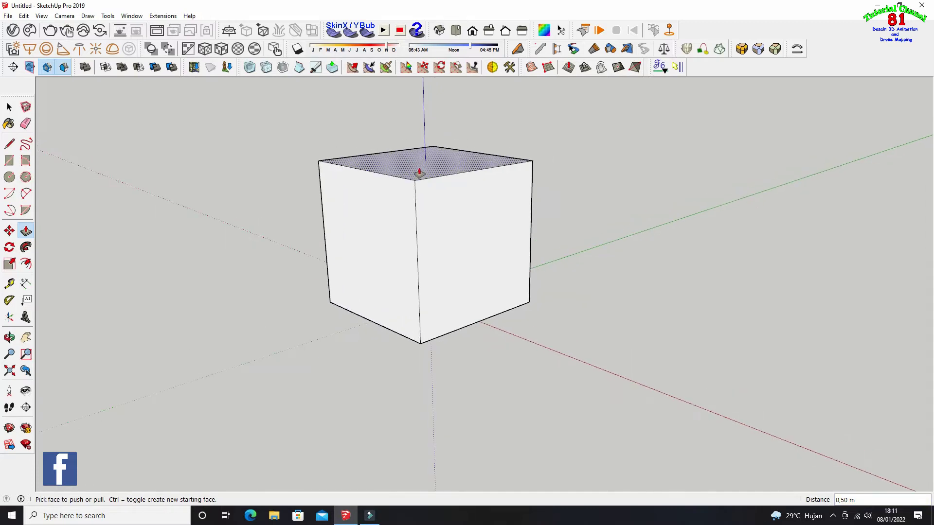
Inset the front, right and top faces of the cube by 0,1 m
left_click(26, 263)
left_click(328, 259)
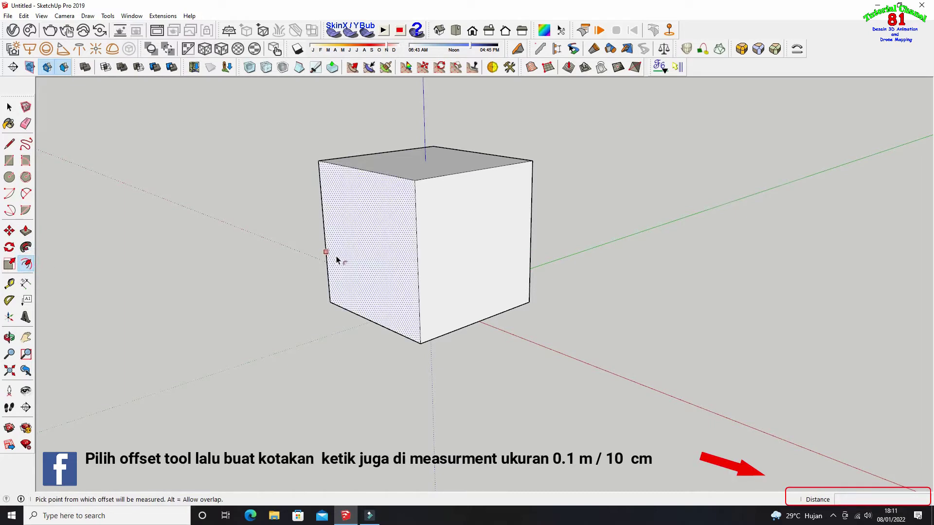
left_click(335, 257)
type("0,1")
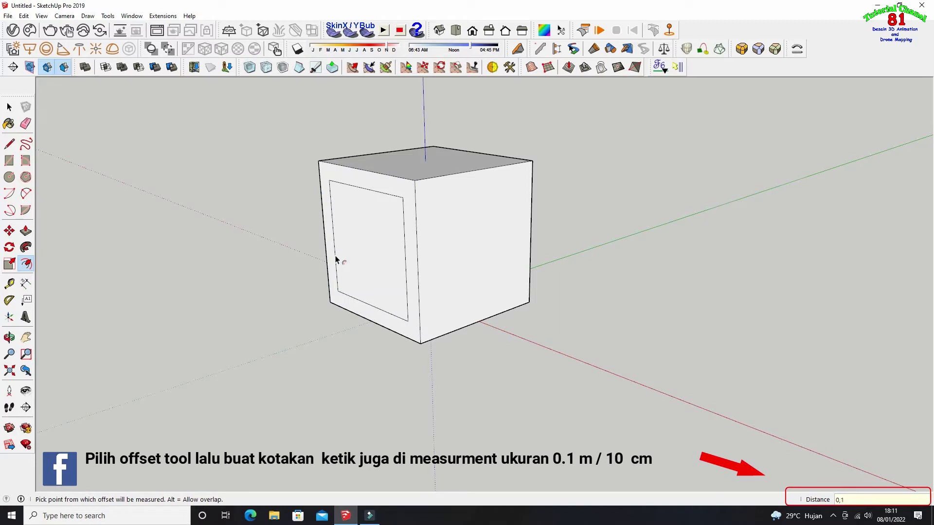
key("Return")
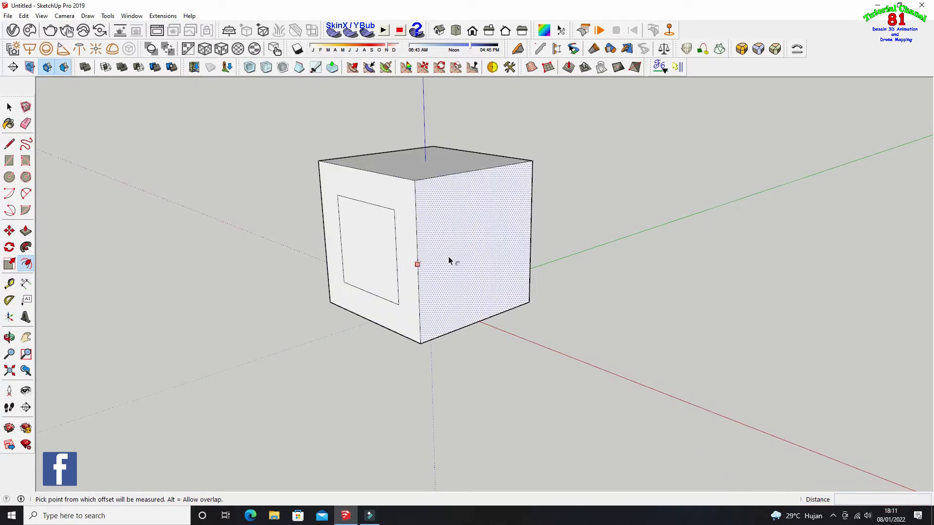
double_click(449, 260)
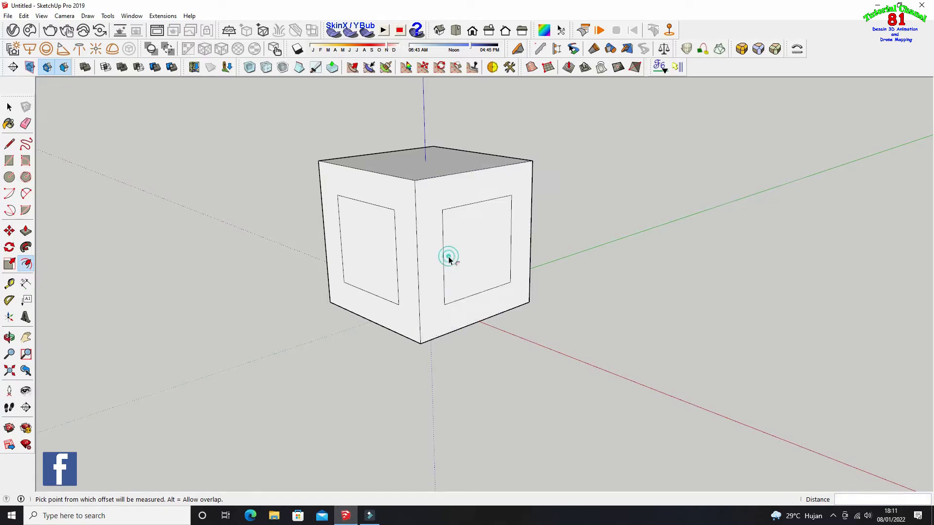
double_click(424, 170)
Orbit around to repeat the 0,1 m inset on the remaining sides and the bottom
key("o")
mouse_move(374, 204)
left_mouse_down()
mouse_move(432, 225)
mouse_move(359, 259)
mouse_move(506, 226)
left_mouse_up()
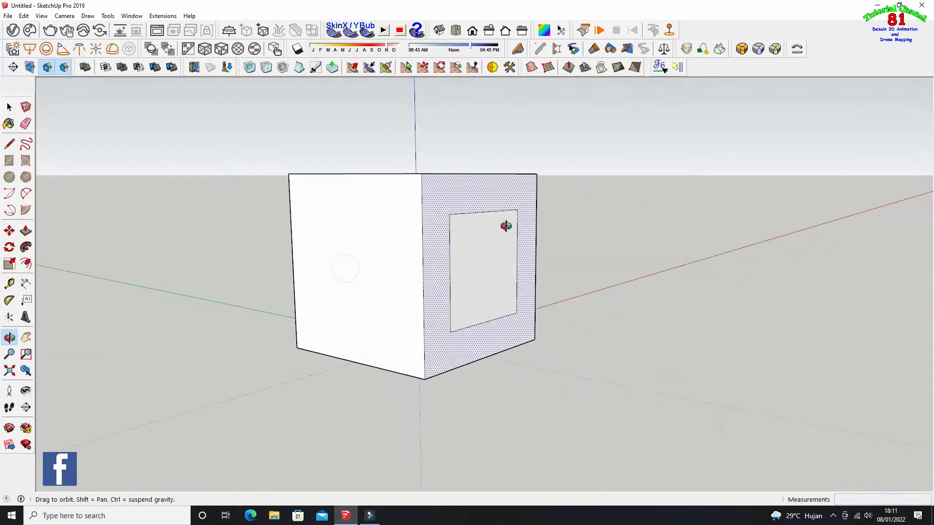
left_click(29, 262)
double_click(337, 287)
key("o")
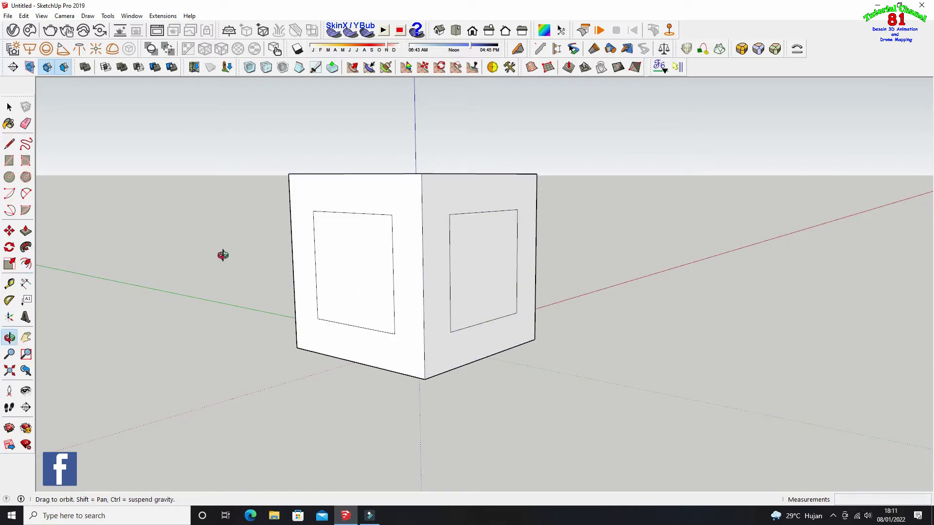
mouse_move(223, 255)
left_mouse_down()
mouse_move(427, 308)
mouse_move(475, 267)
mouse_move(97, 282)
left_mouse_up()
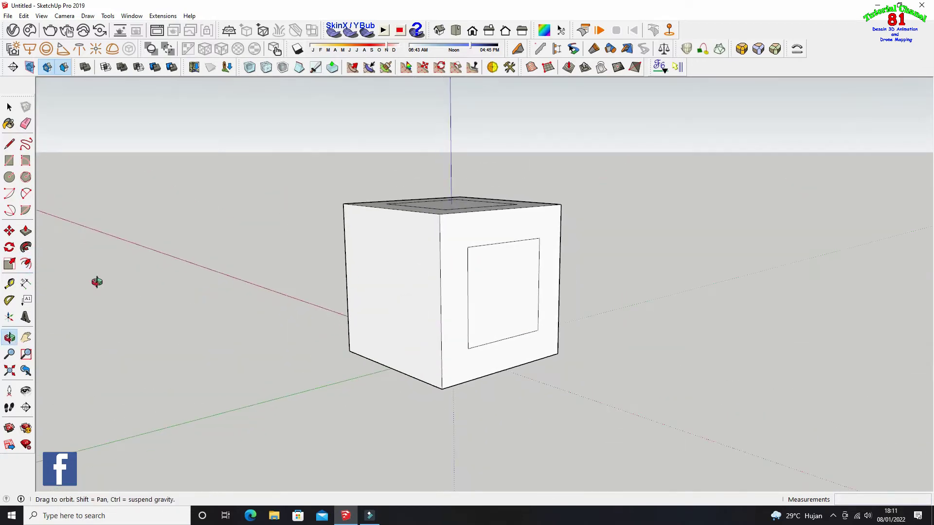
left_click(29, 264)
double_click(394, 306)
key("o")
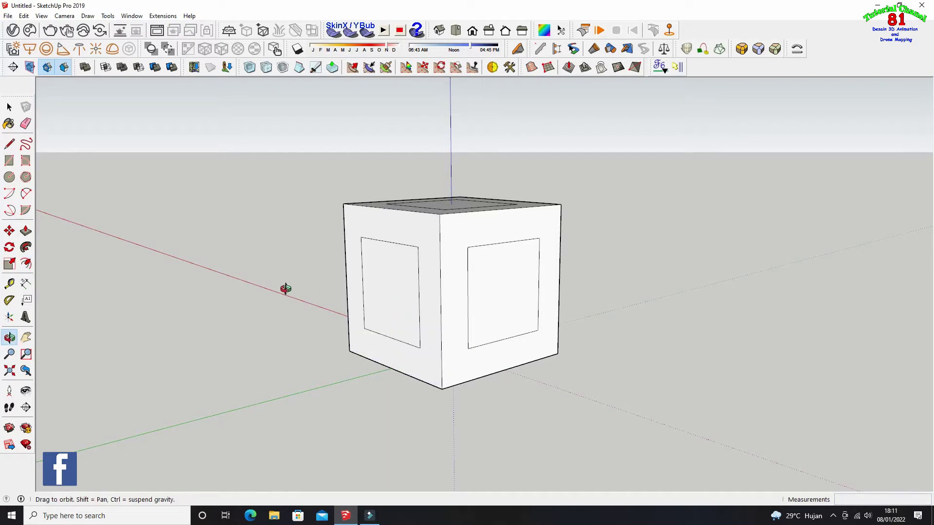
mouse_move(286, 289)
left_mouse_down()
mouse_move(590, 265)
mouse_move(433, 232)
mouse_move(454, 291)
left_mouse_up()
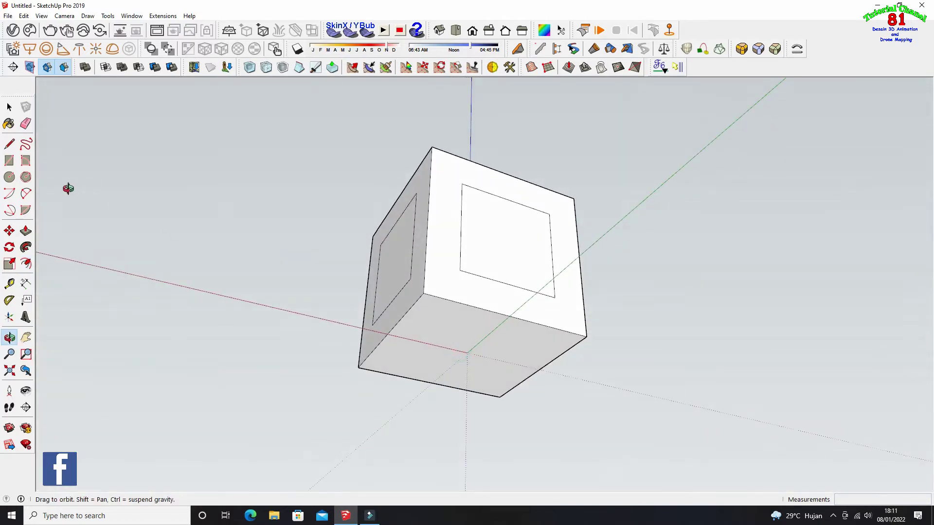
left_click(26, 263)
double_click(437, 337)
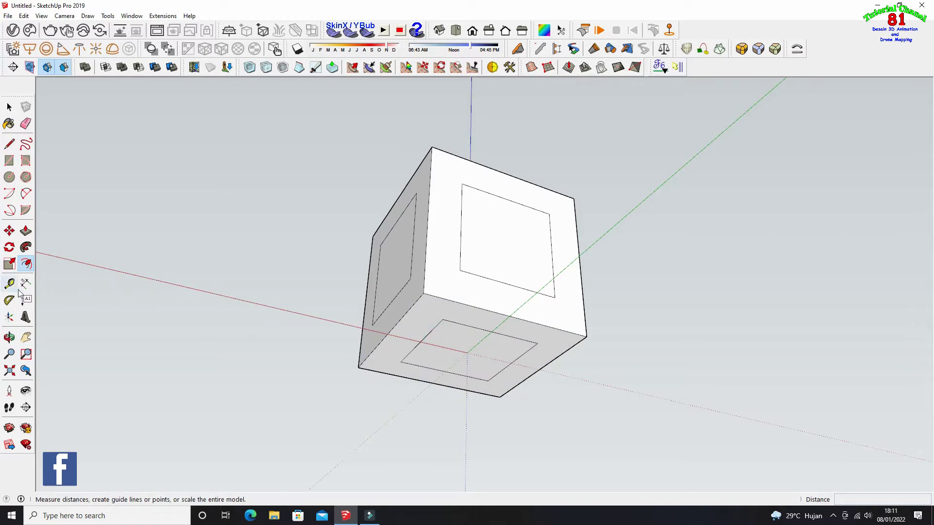
Push the bottom, a side and the top inset panels through the cube
left_click(26, 231)
mouse_move(444, 338)
left_mouse_down()
mouse_move(462, 278)
mouse_move(444, 317)
left_mouse_up()
left_click(444, 317)
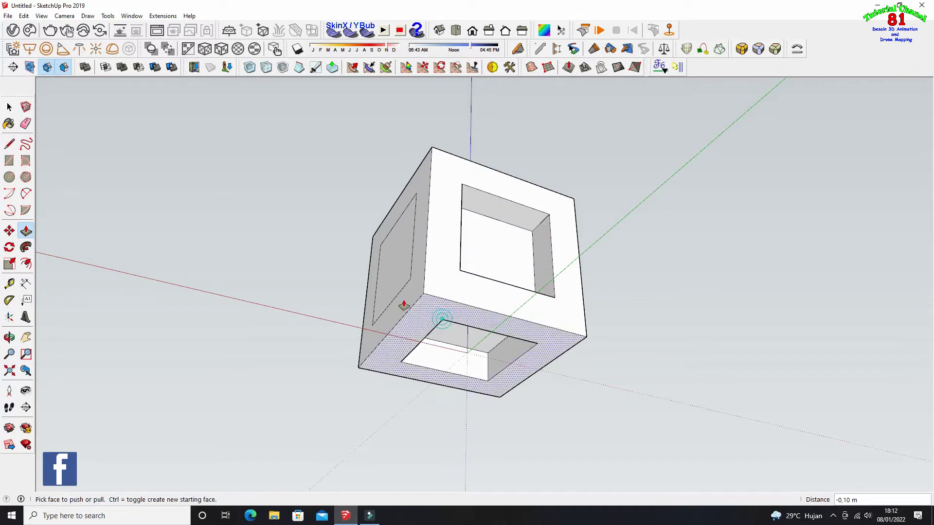
left_click(387, 284)
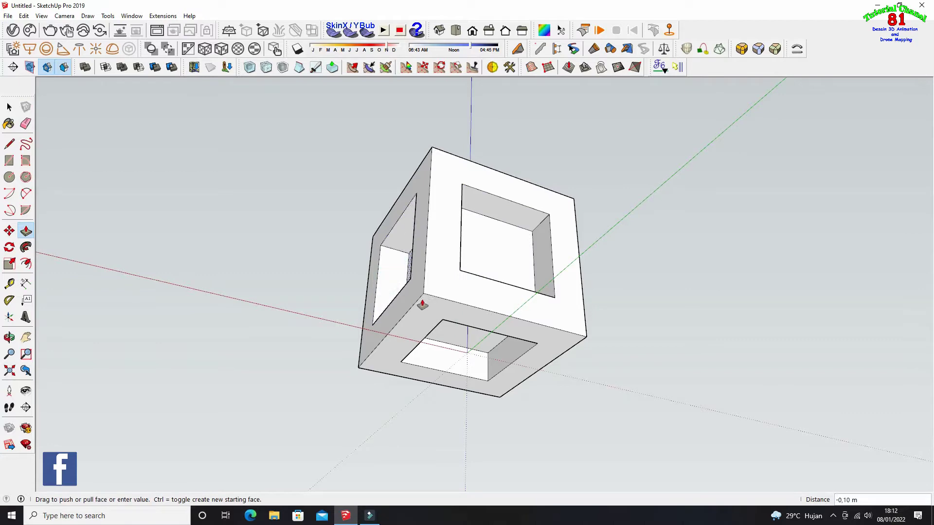
left_click(444, 325)
key("o")
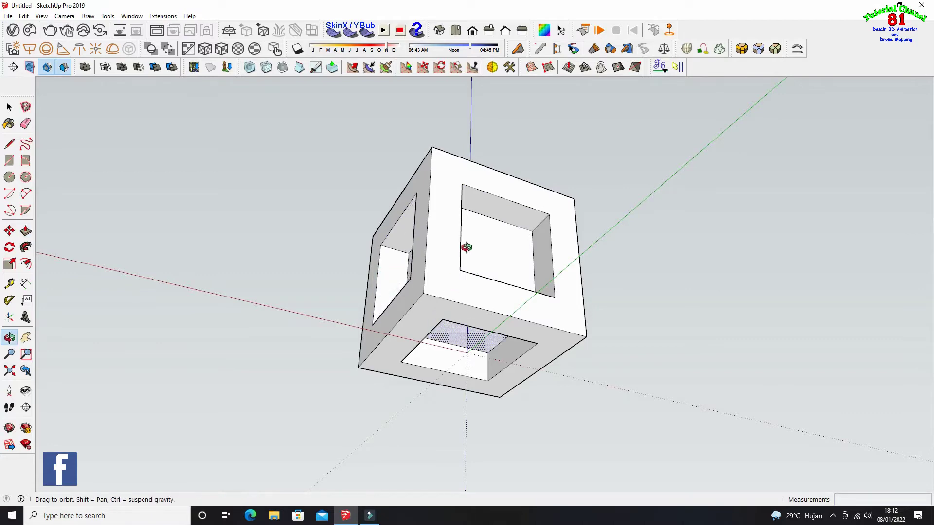
mouse_move(467, 250)
left_mouse_down()
mouse_move(472, 235)
mouse_move(444, 337)
mouse_move(449, 448)
left_mouse_up()
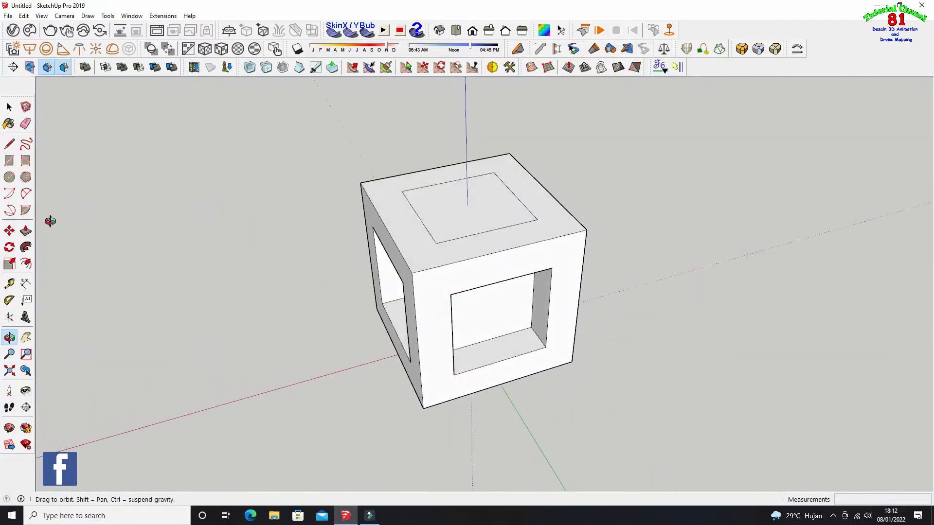
left_click(26, 231)
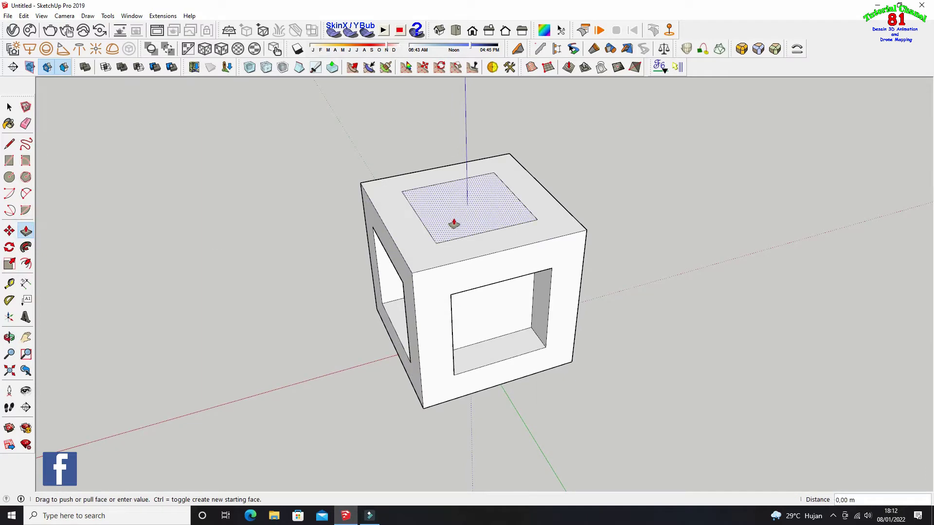
left_click(449, 298)
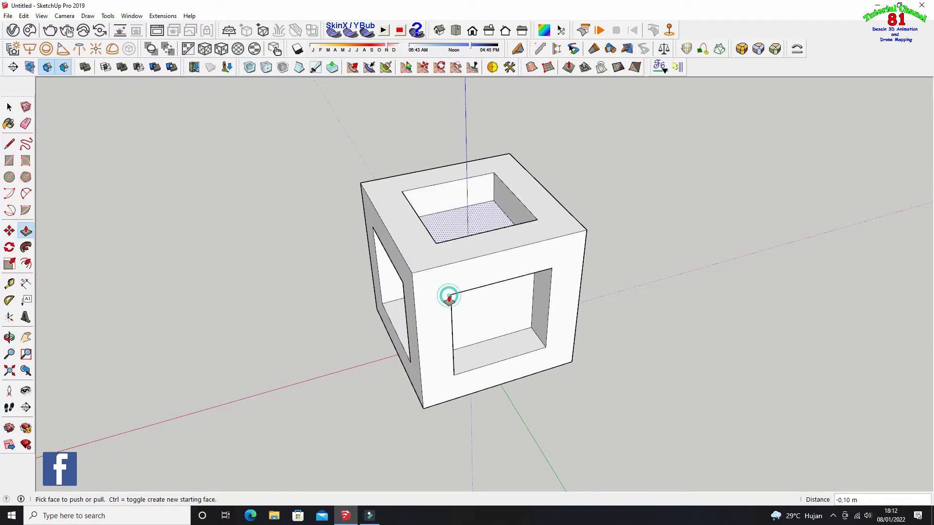
Push the right and left side panels inward to open holes through them
key("o")
mouse_move(484, 292)
left_mouse_down()
mouse_move(574, 313)
mouse_move(449, 313)
left_mouse_up()
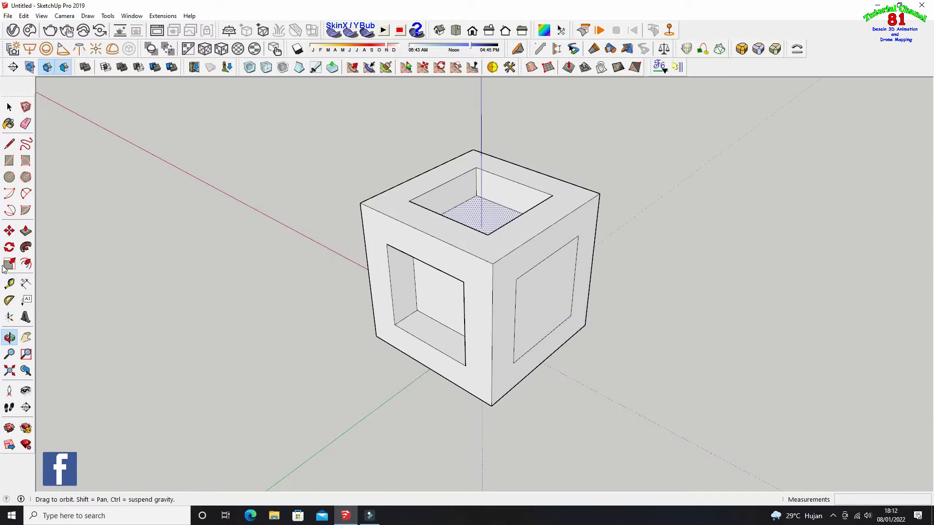
left_click(26, 230)
left_click(529, 298)
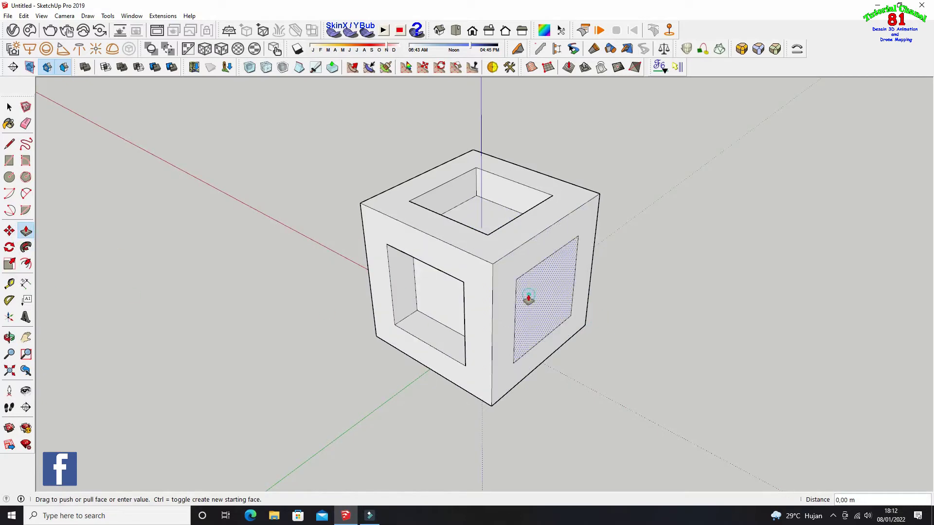
left_click(465, 285)
key("o")
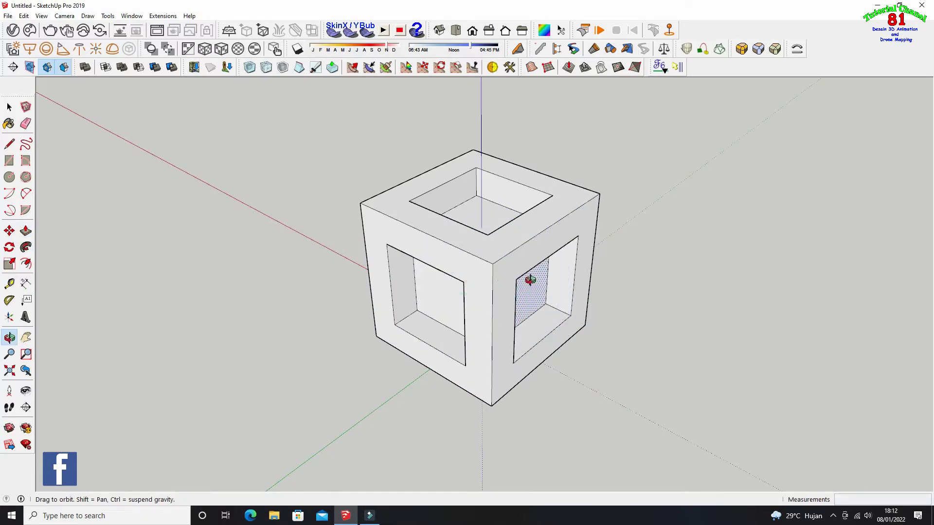
mouse_move(531, 277)
left_mouse_down()
mouse_move(434, 277)
mouse_move(420, 286)
mouse_move(446, 284)
left_mouse_up()
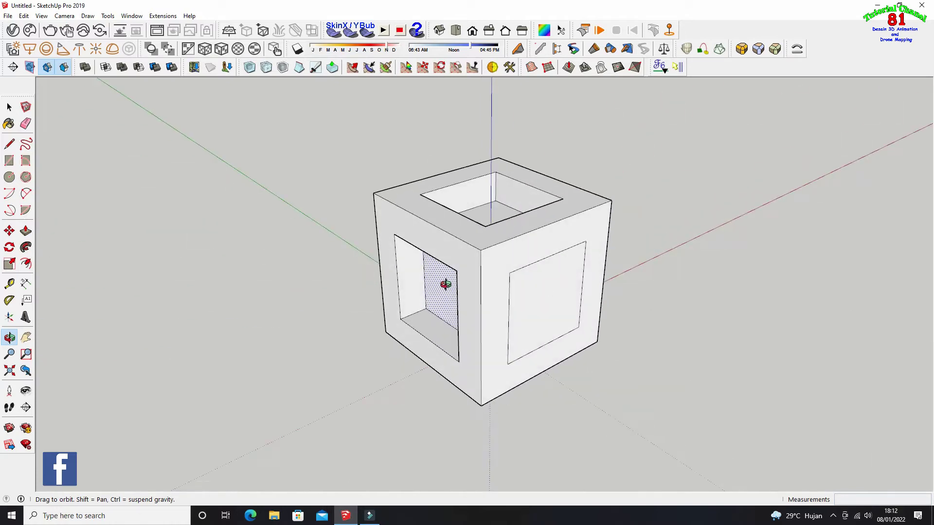
key("p")
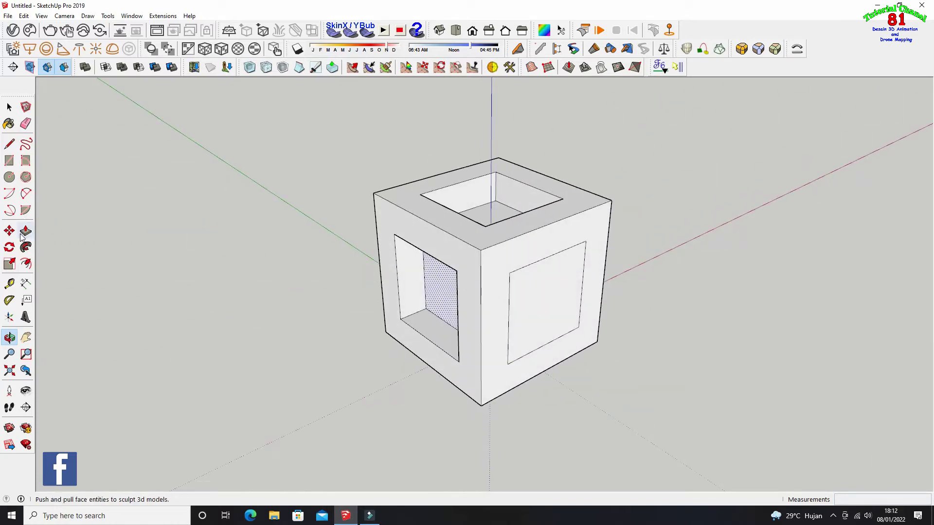
left_click(525, 309)
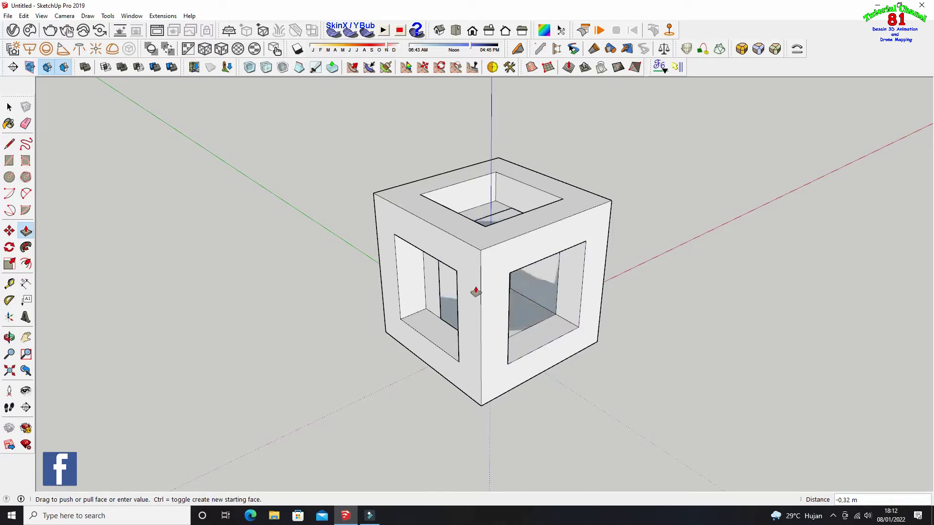
scroll(506, 304, "down", 2)
scroll(490, 294, "up", 2)
scroll(482, 341, "up", 3)
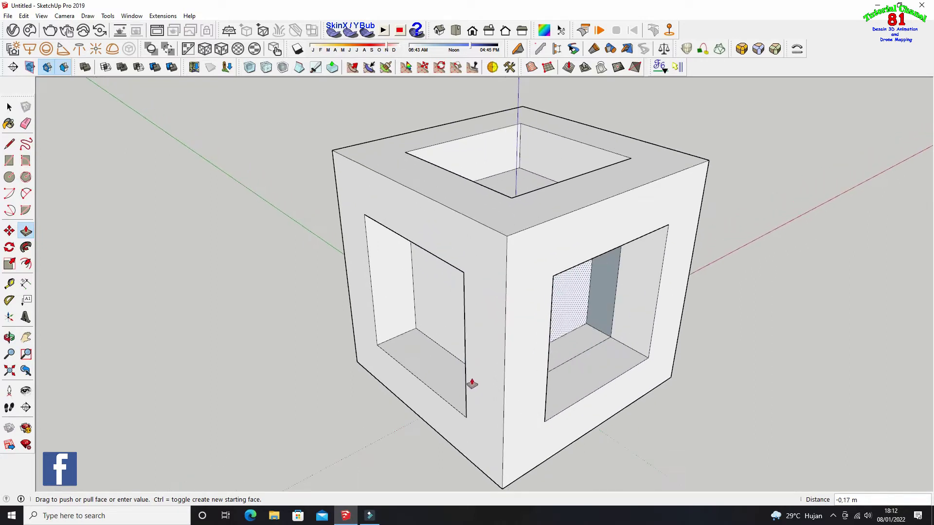
left_click(465, 419)
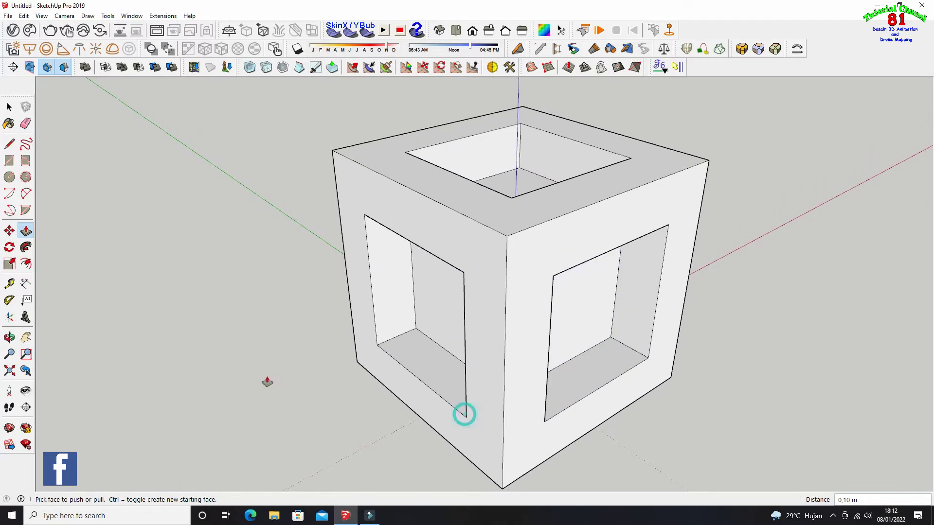
left_click(9, 337)
Delete the leftover face inside the lower window recess
mouse_move(606, 235)
left_mouse_down()
mouse_move(674, 292)
mouse_move(505, 233)
mouse_move(692, 267)
mouse_move(346, 298)
left_mouse_up()
left_click_drag(550, 214, 598, 230)
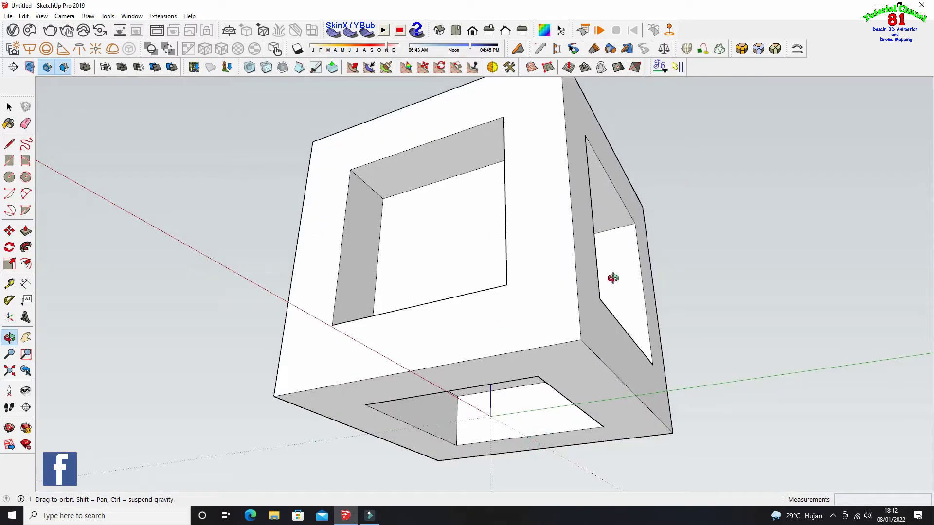
left_click_drag(611, 273, 589, 290)
left_click(9, 107)
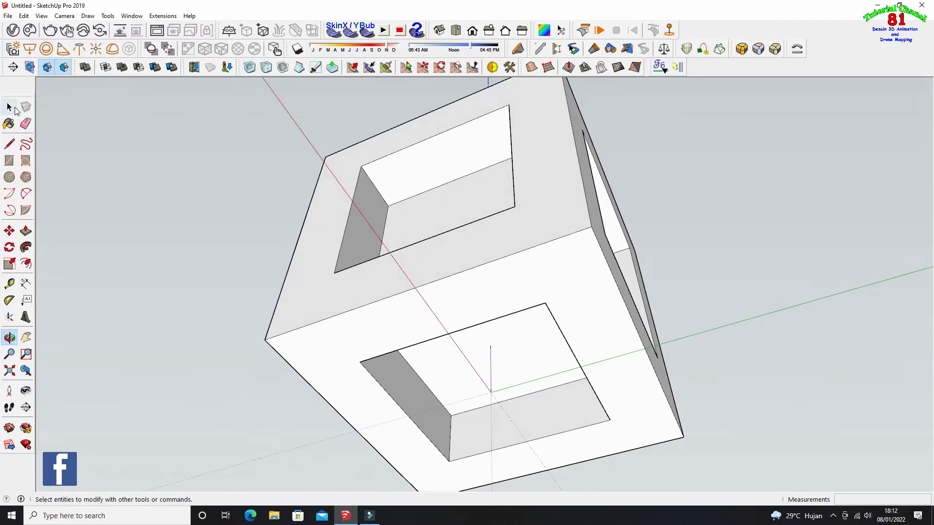
left_click(463, 383)
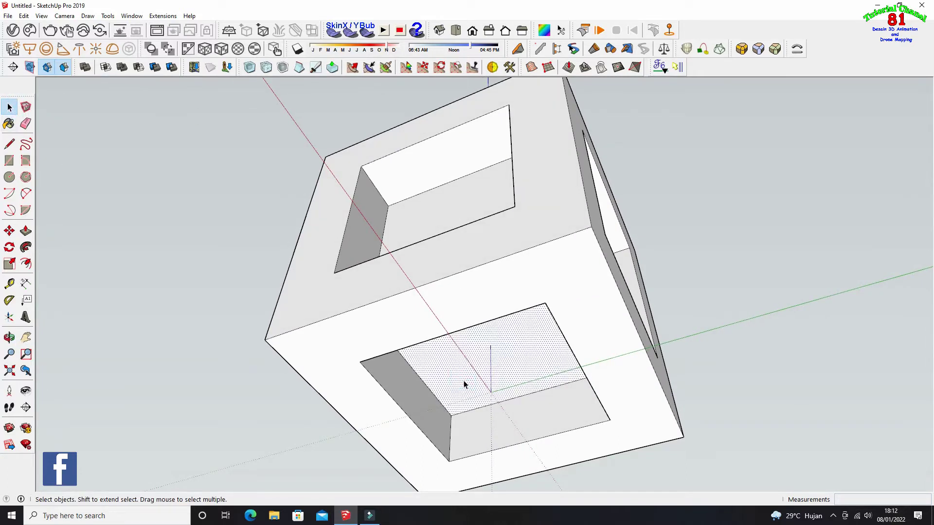
key("Delete")
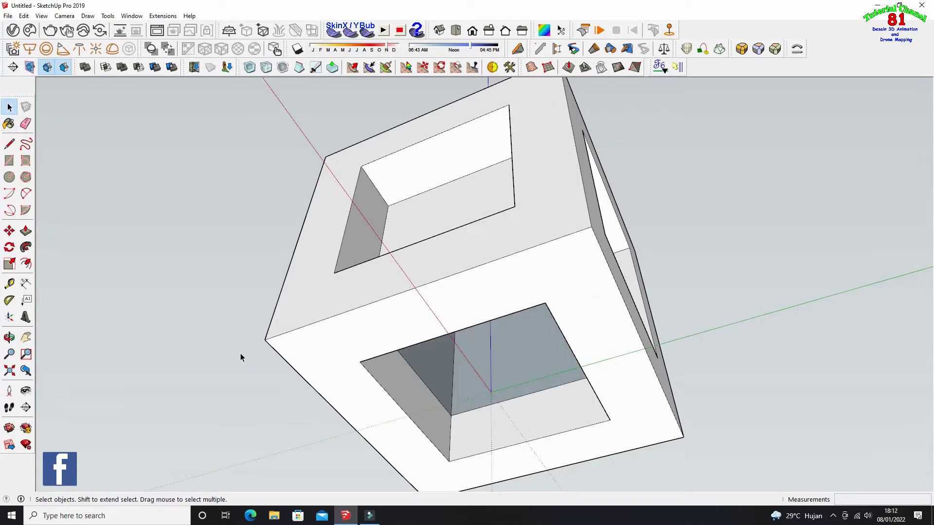
Delete the inner and back faces left inside the hole
left_click(9, 337)
left_click_drag(319, 267, 160, 153)
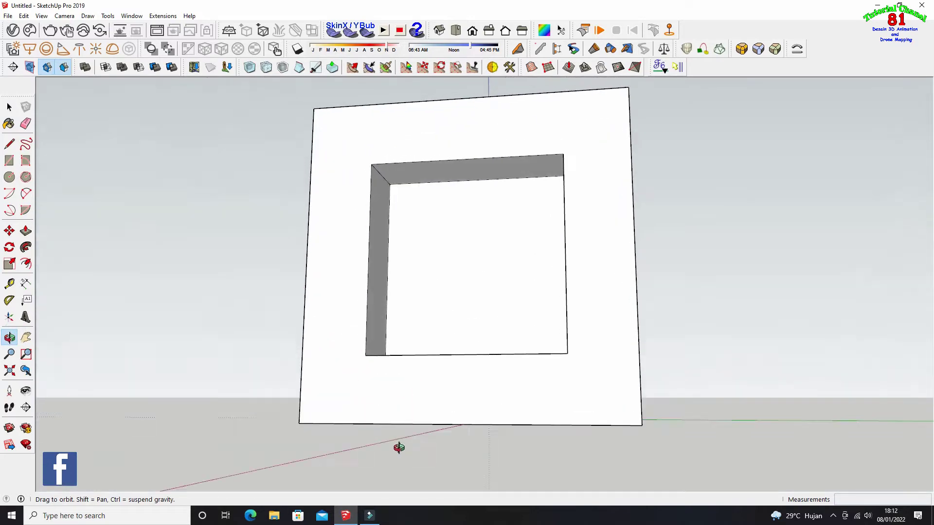
left_click(8, 107)
left_click(498, 284)
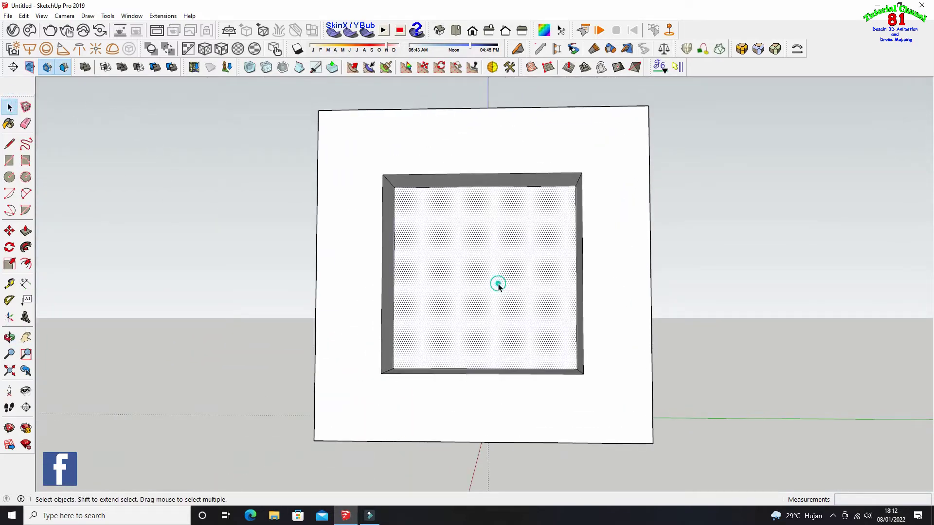
key("Delete")
left_click(498, 284)
key("Delete")
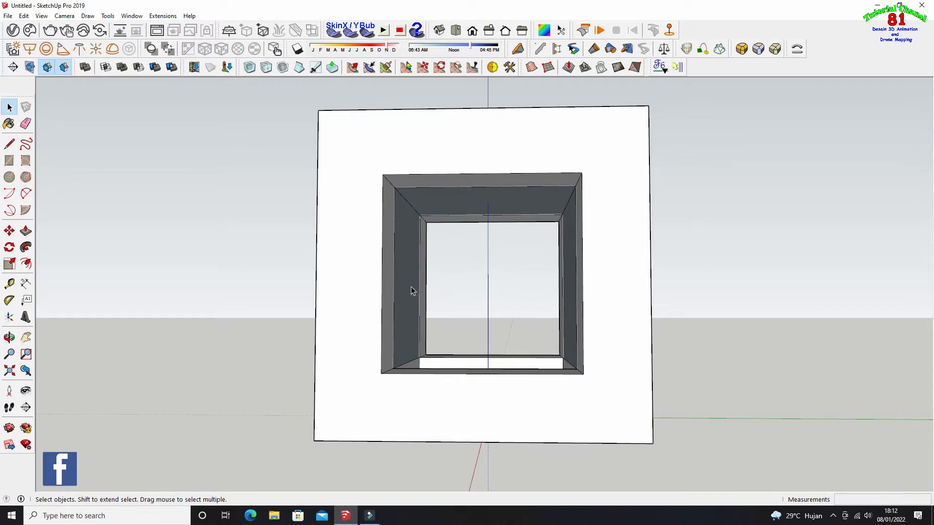
Delete the left, top and right recess faces, leaving the frame fully open
left_click(410, 290)
key("Delete")
left_click(475, 201)
key("Delete")
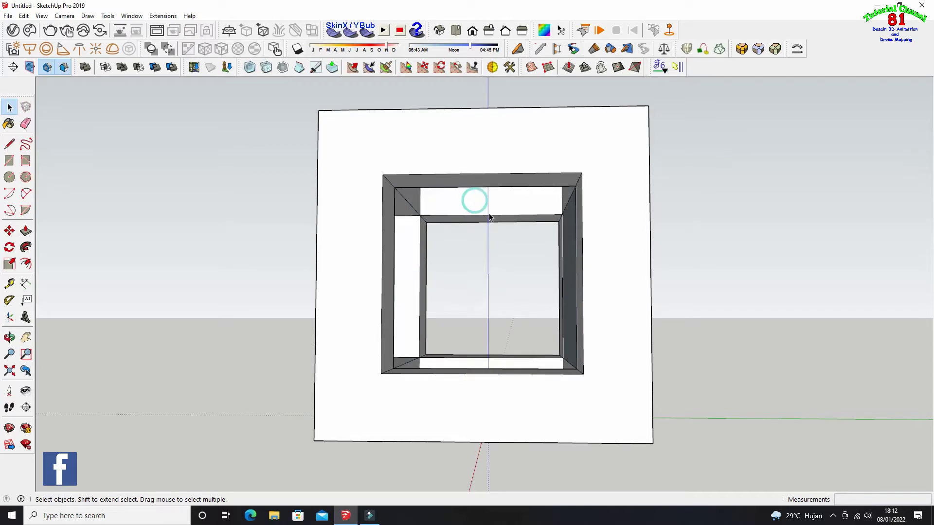
left_click(574, 260)
key("Delete")
scroll(573, 258, "down", 2)
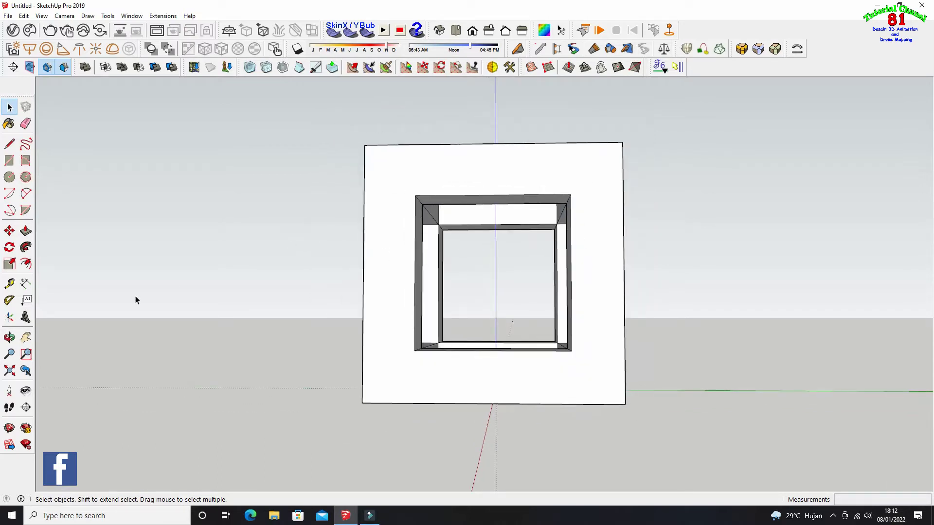
left_click(10, 337)
mouse_move(526, 232)
left_mouse_down()
mouse_move(354, 279)
mouse_move(450, 260)
mouse_move(234, 279)
mouse_move(385, 217)
left_mouse_up()
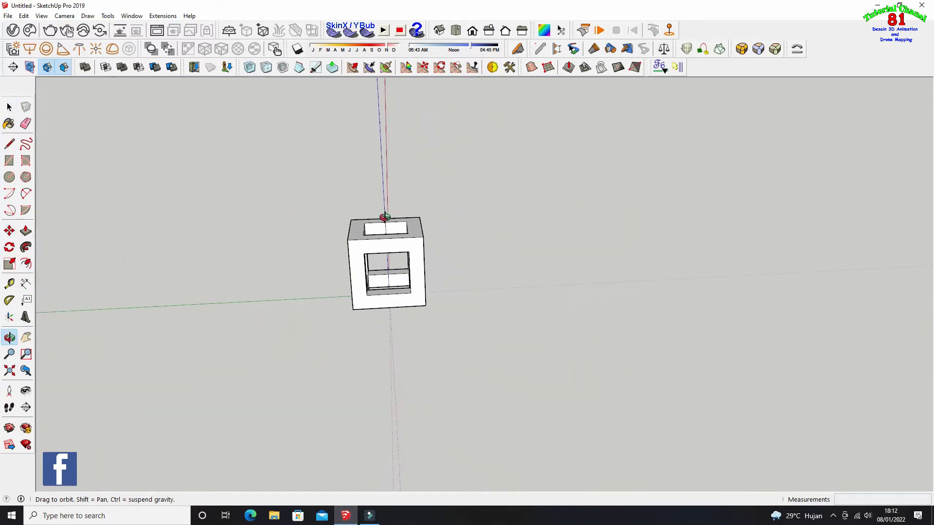
Group the hollow cube geometry and convert the group into component Component#2
left_click(9, 107)
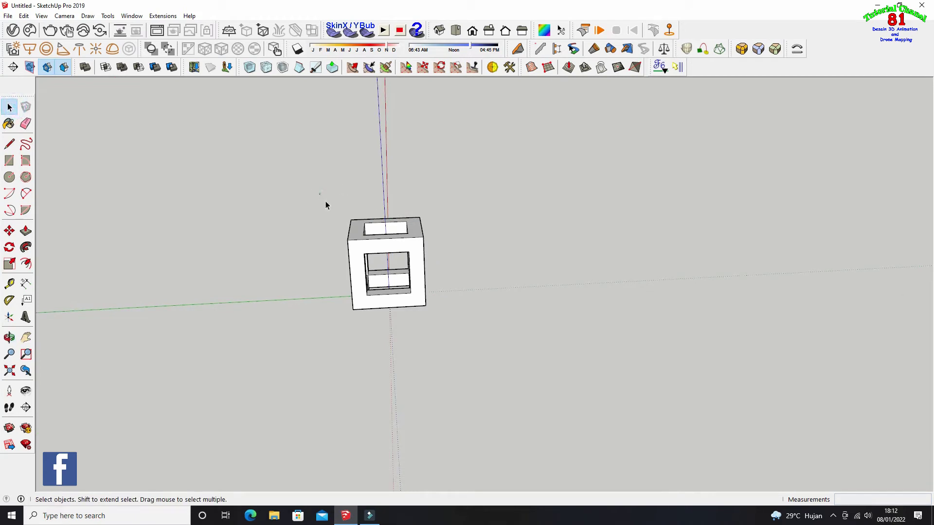
left_click_drag(319, 194, 458, 331)
right_click(418, 291)
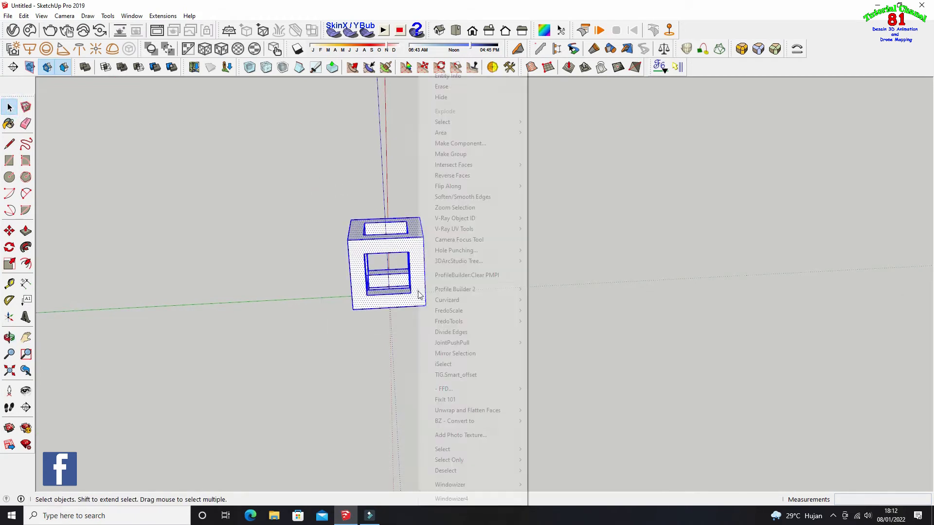
left_click(442, 154)
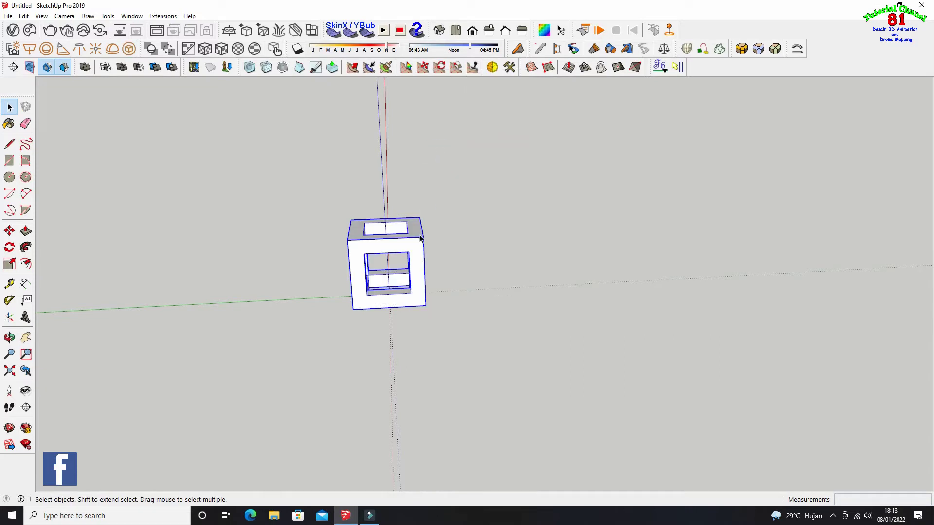
right_click(409, 250)
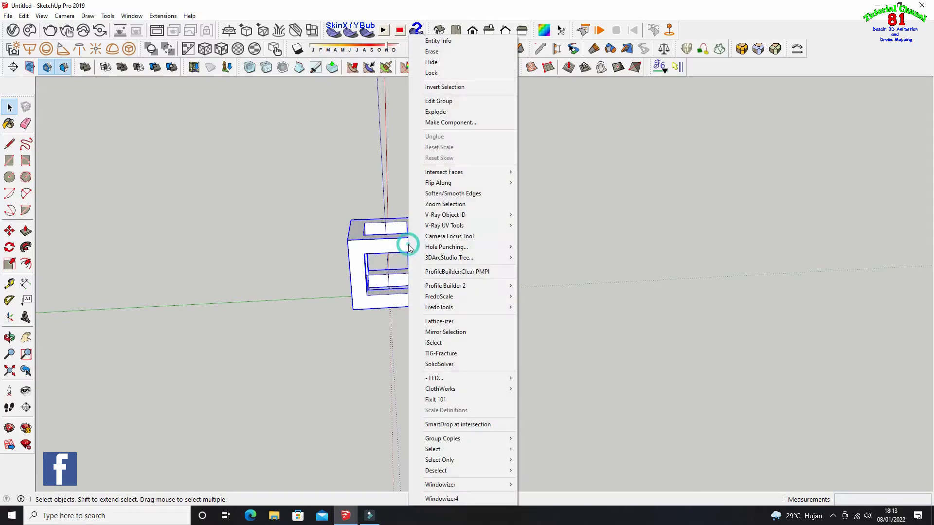
left_click(448, 123)
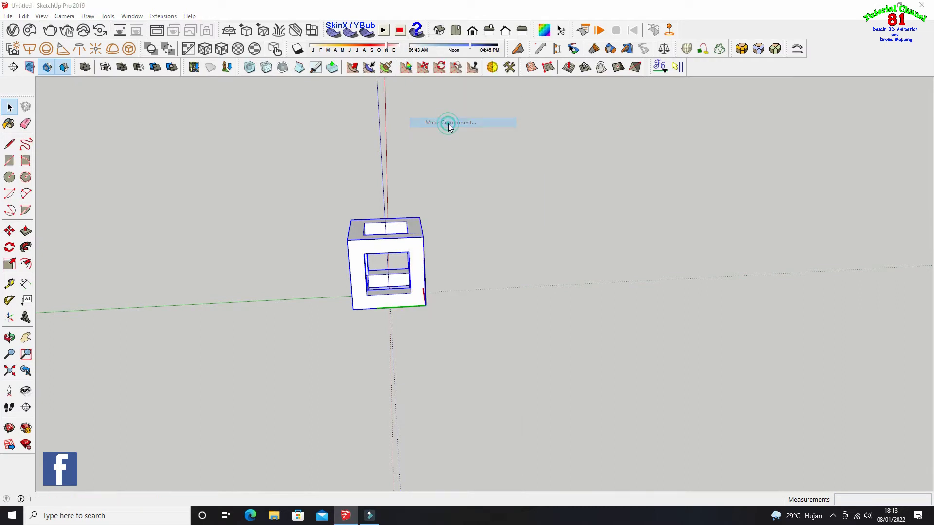
left_click(489, 360)
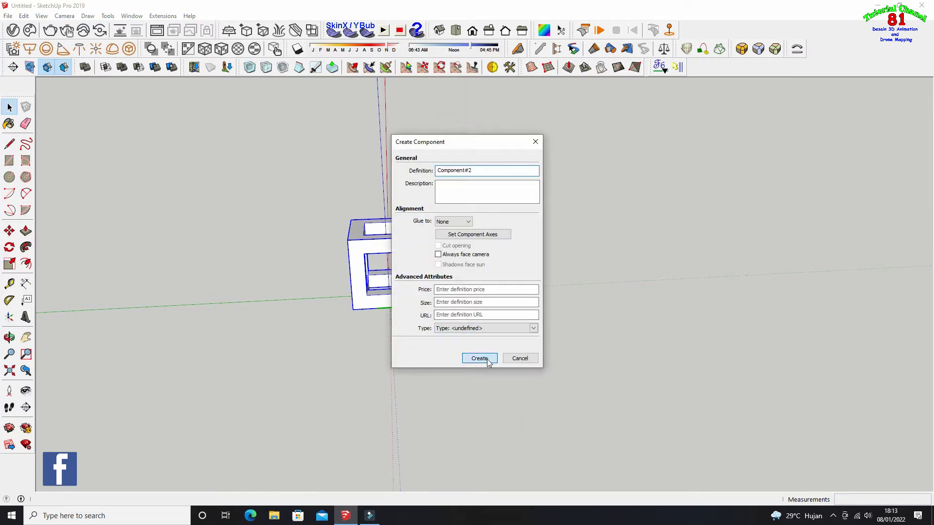
Copy the cube component from its bottom corner to a spot along the red axis
left_click(9, 338)
mouse_move(403, 315)
left_mouse_down()
mouse_move(253, 276)
mouse_move(428, 240)
mouse_move(406, 271)
mouse_move(342, 275)
left_mouse_up()
scroll(444, 234, "up", 3)
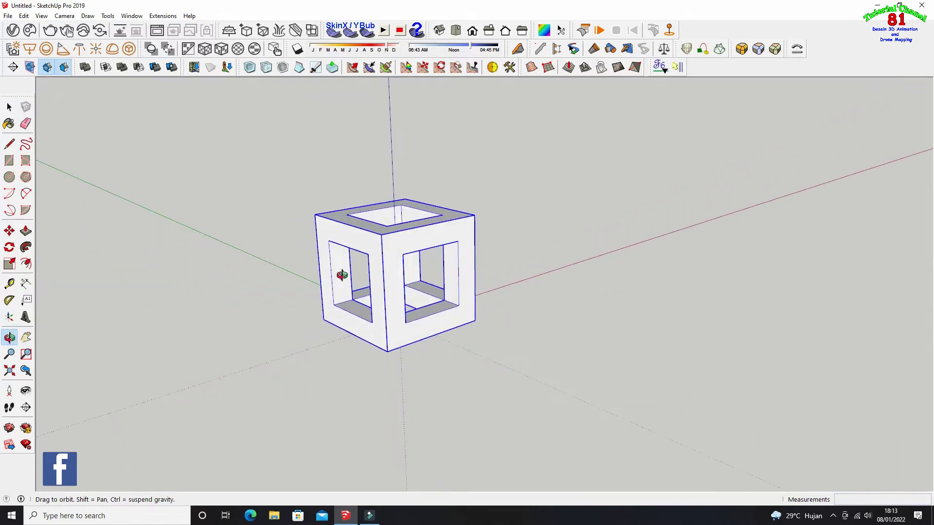
scroll(309, 264, "down", 3)
scroll(303, 263, "down", 2)
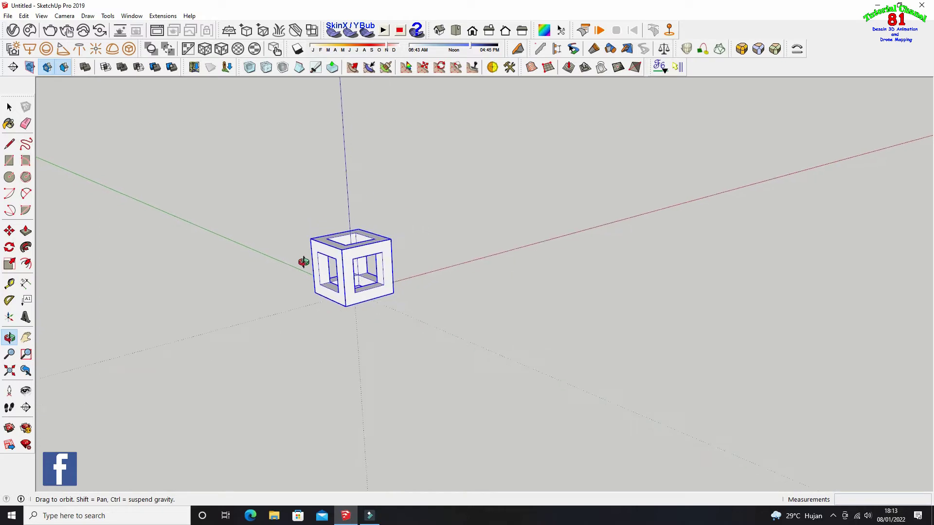
left_click(9, 230)
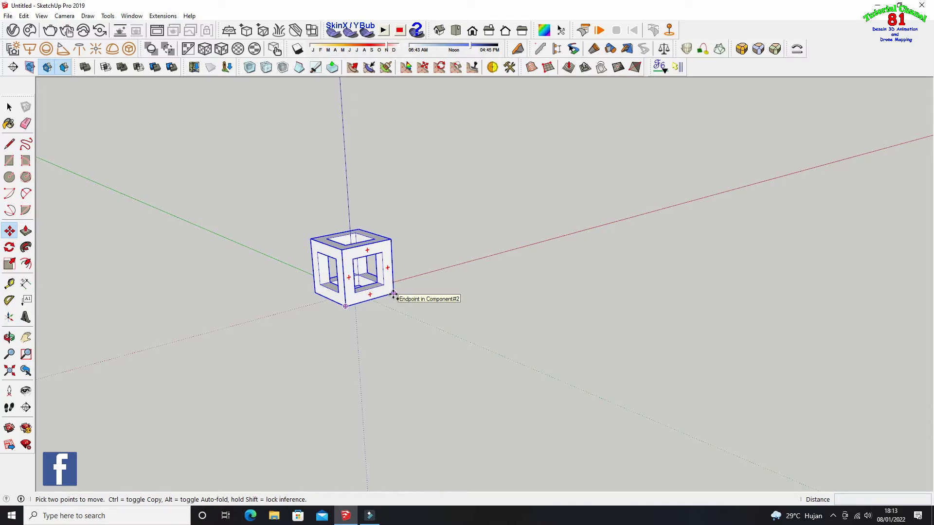
left_click(394, 295)
key("ctrl")
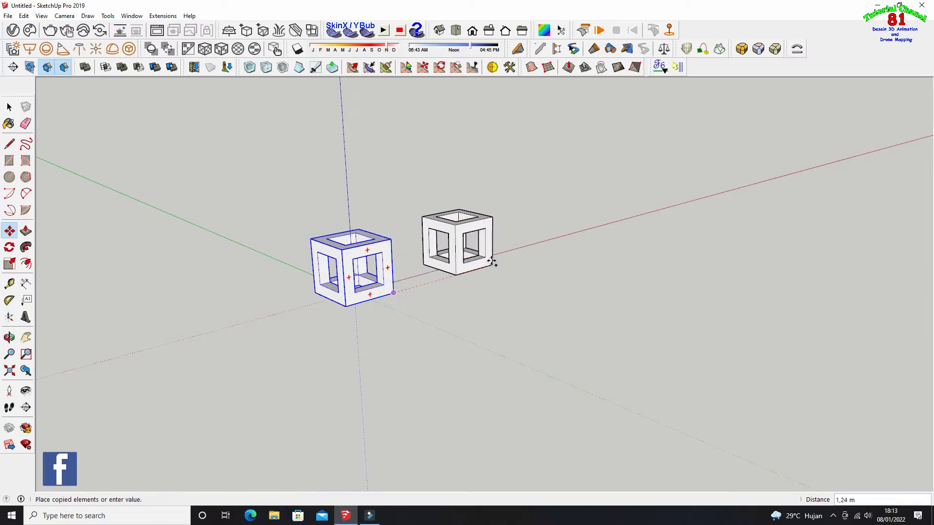
left_click(493, 262)
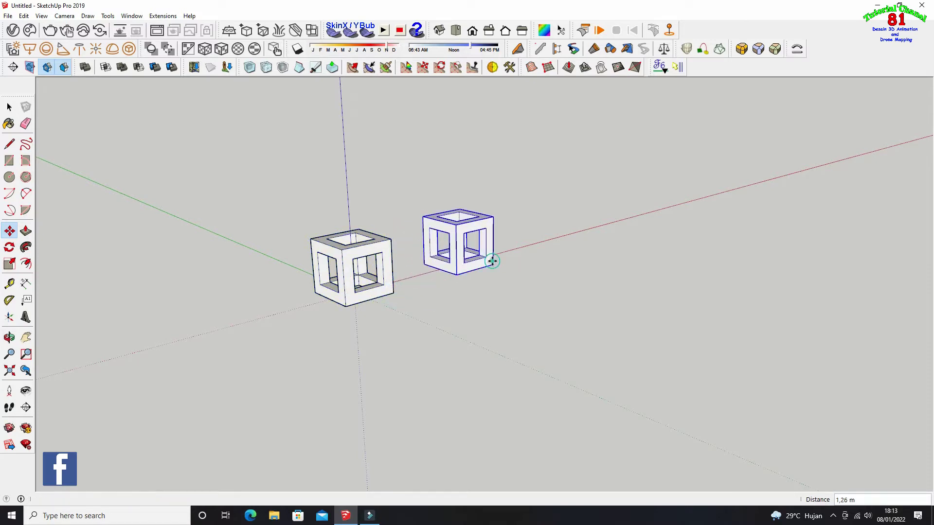
Start another copy, then cancel it and return to selecting
scroll(265, 269, "down", 2)
scroll(271, 271, "down", 2)
scroll(347, 275, "up", 2)
scroll(352, 277, "up", 1)
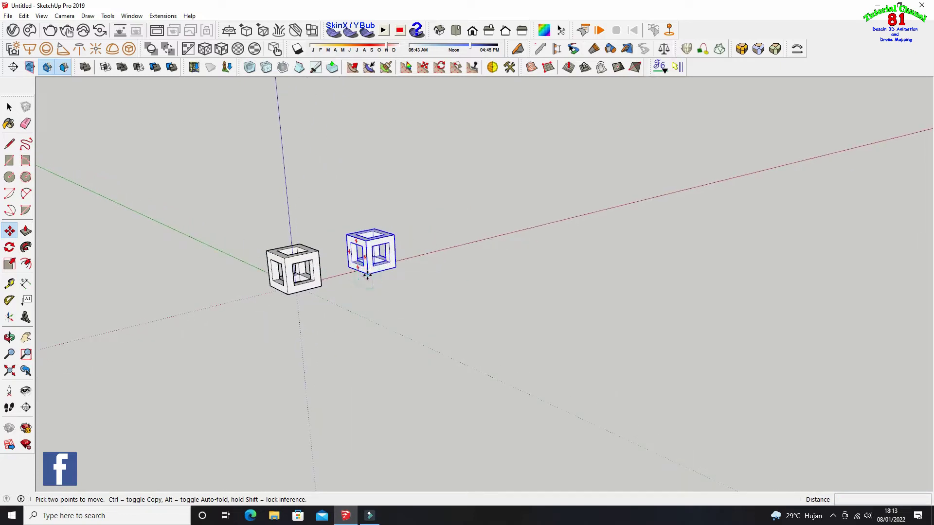
left_click(368, 277)
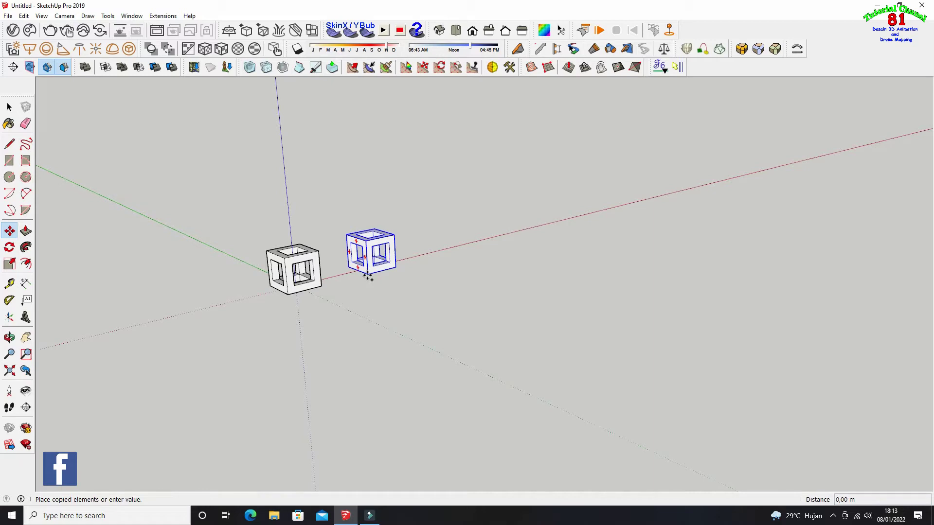
key("Escape")
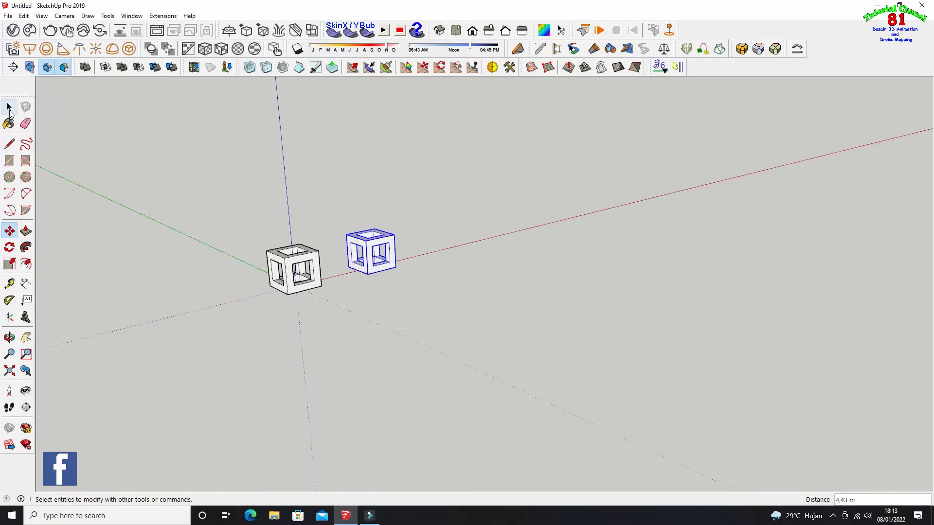
key("space")
scroll(368, 263, "down", 2)
scroll(368, 263, "up", 3)
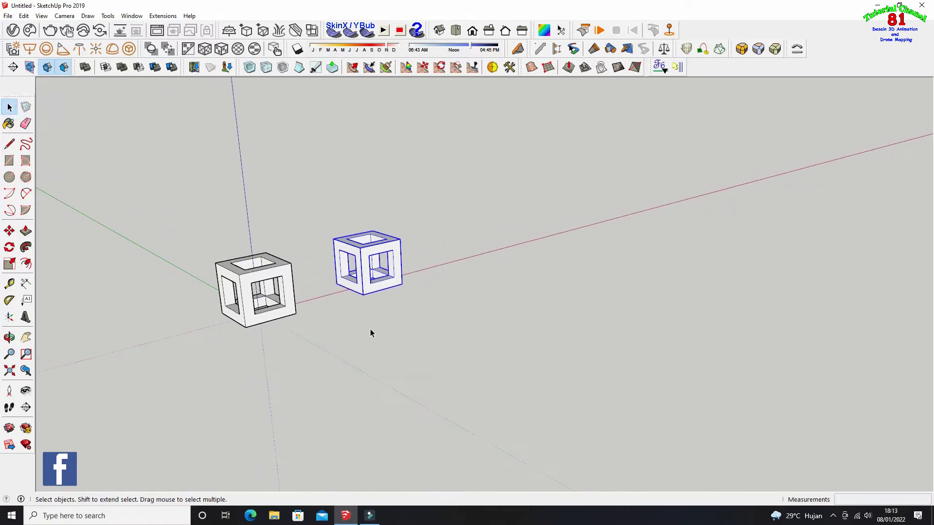
Copy the cube 0.5 m along the red axis and array it 10x into a row
left_click(9, 230)
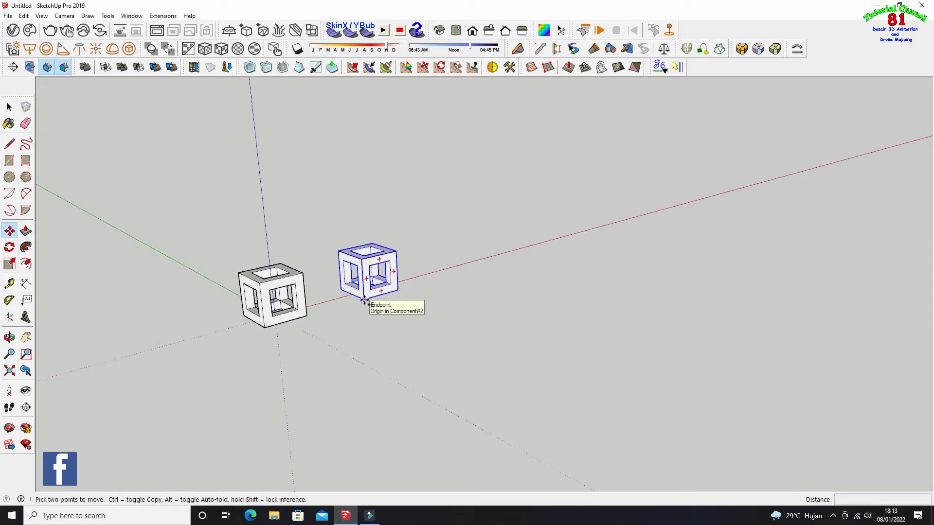
left_click(364, 300, "ctrl")
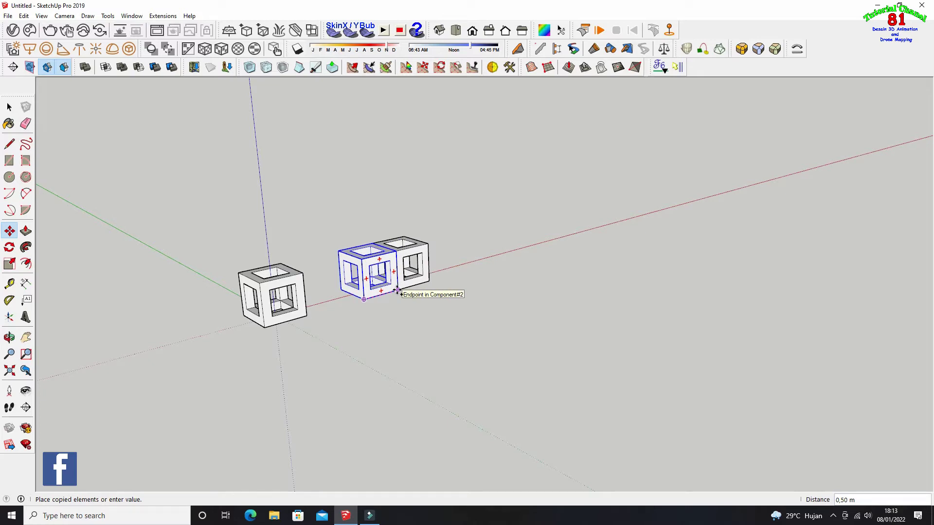
left_click(397, 290)
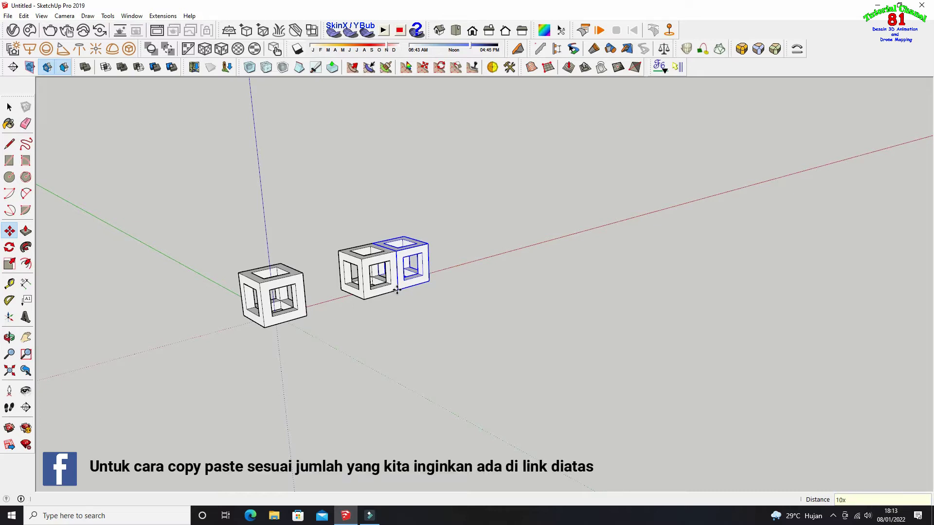
key("Return")
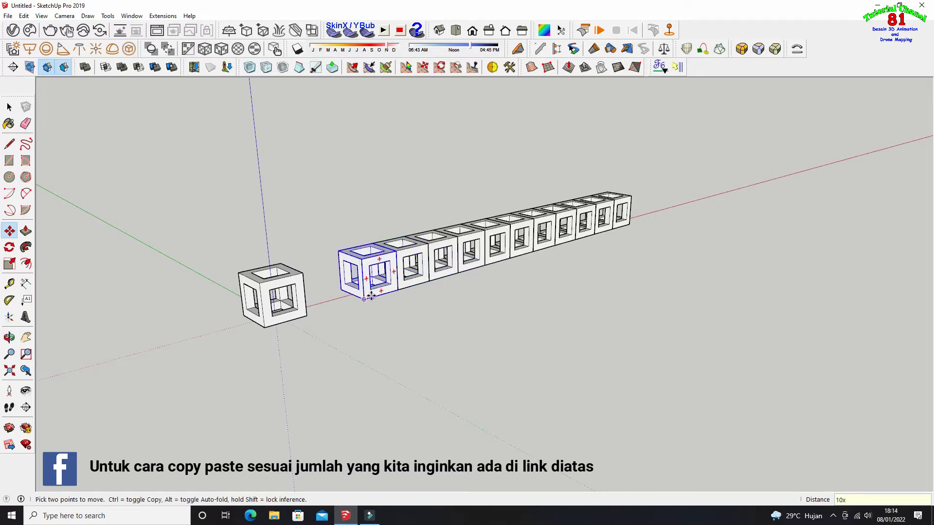
left_click(9, 337)
left_click_drag(158, 276, 264, 339)
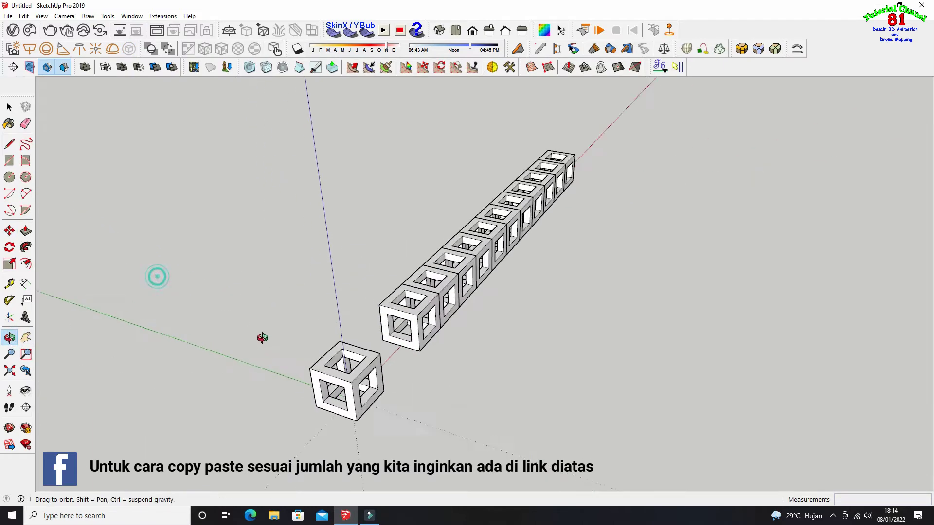
key("space")
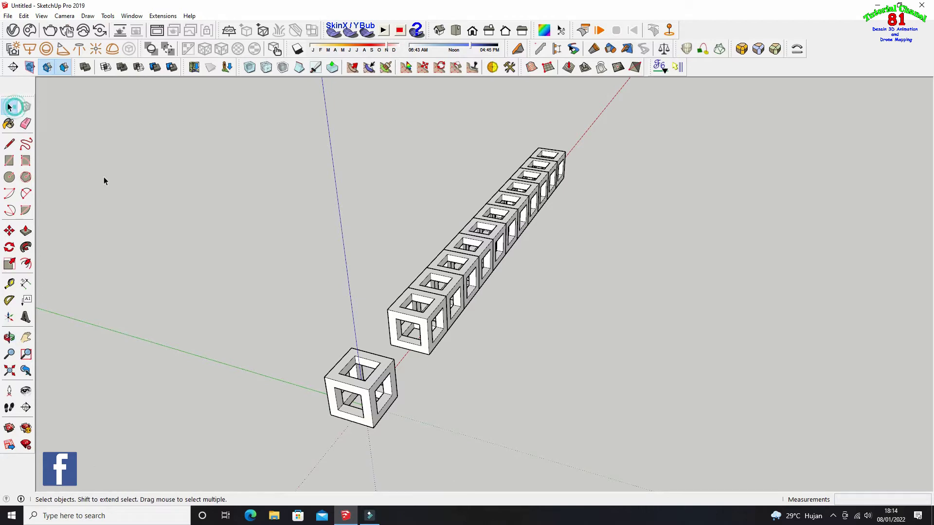
scroll(104, 176, "down", 2)
scroll(111, 181, "down", 1)
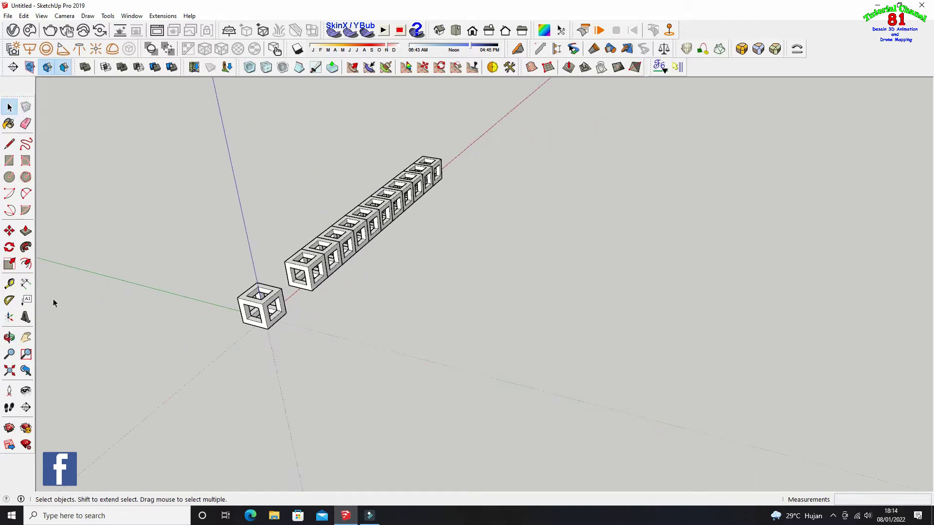
left_click(9, 337)
mouse_move(177, 302)
left_mouse_down()
mouse_move(282, 183)
mouse_move(277, 224)
mouse_move(119, 132)
left_mouse_up()
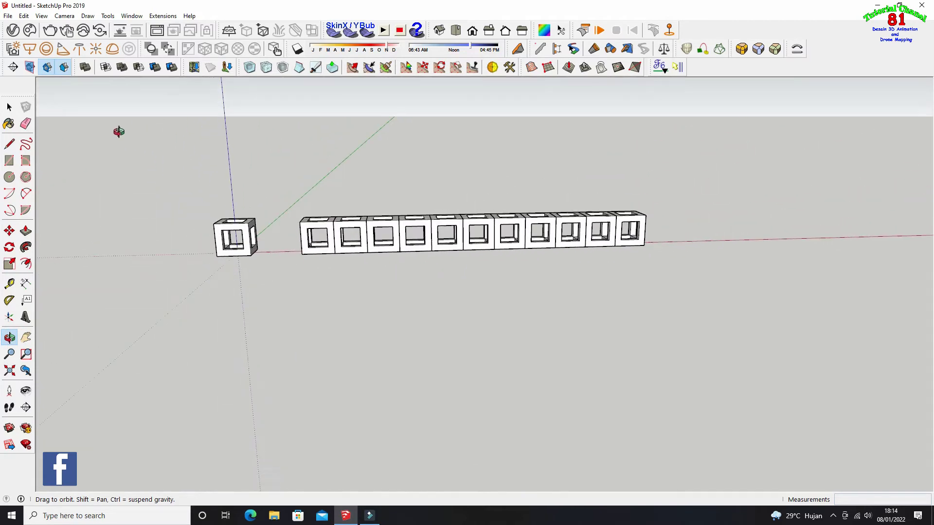
left_click(9, 107)
left_click_drag(278, 196, 681, 285)
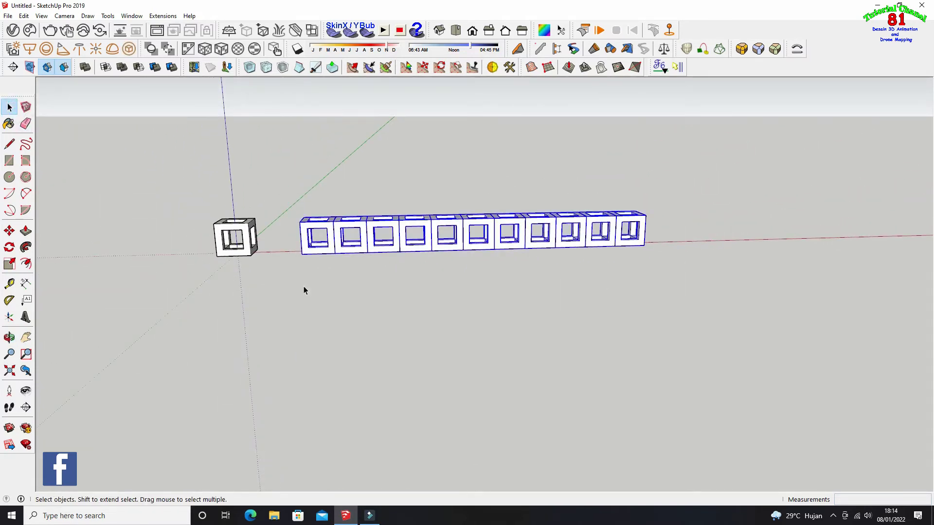
left_click(10, 230)
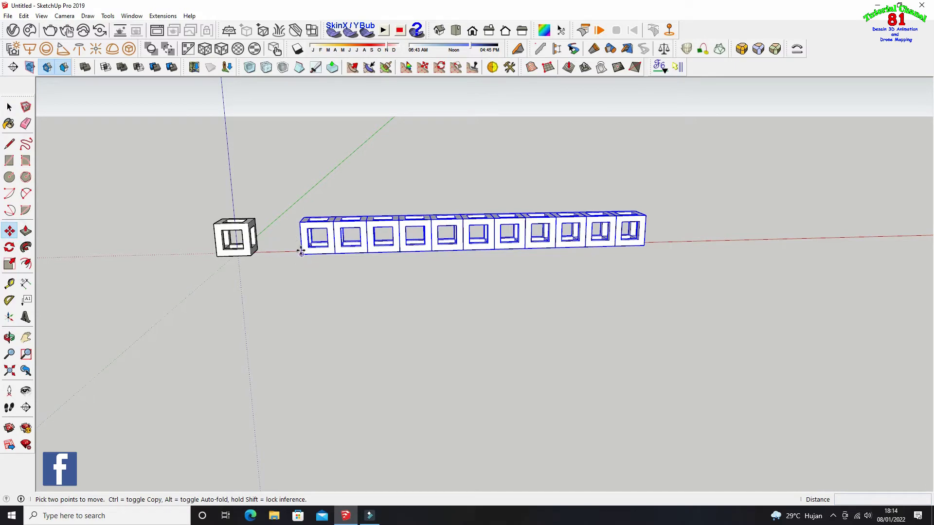
scroll(302, 251, "up", 3)
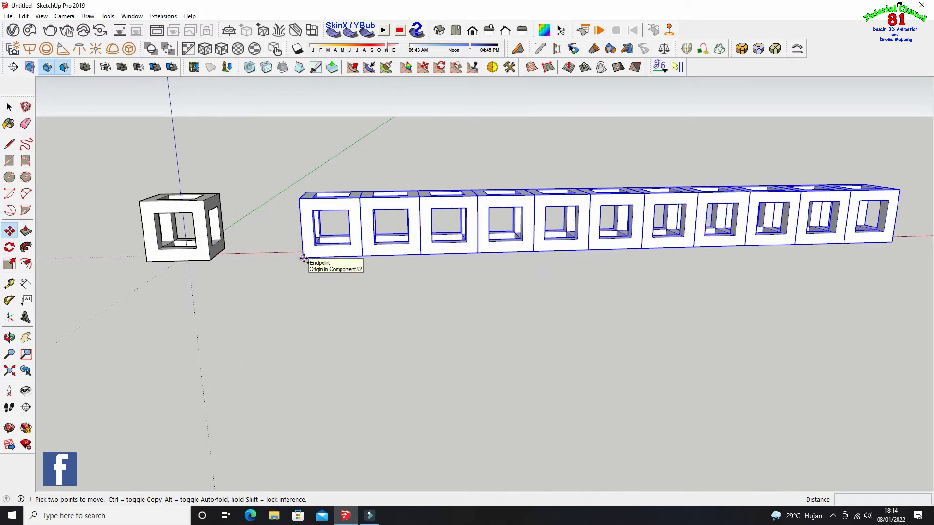
left_click(301, 257)
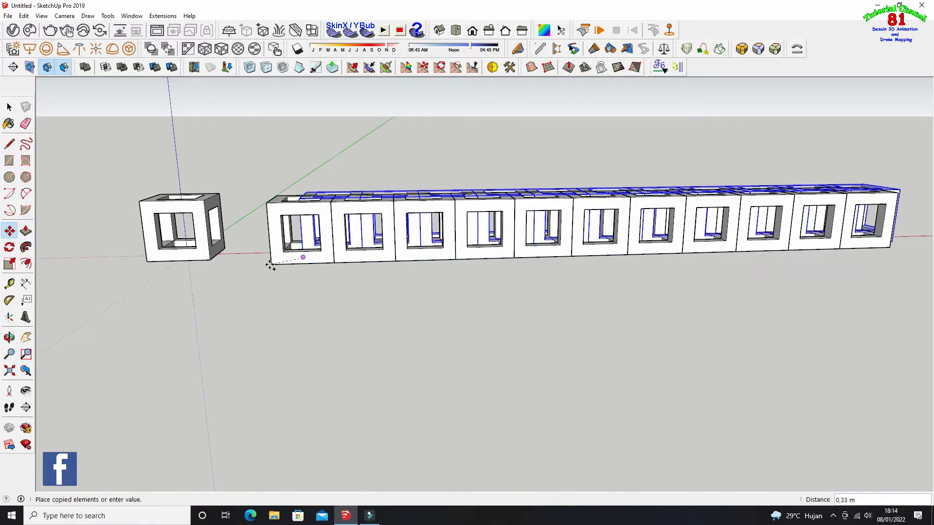
key("o")
left_click_drag(239, 250, 417, 313)
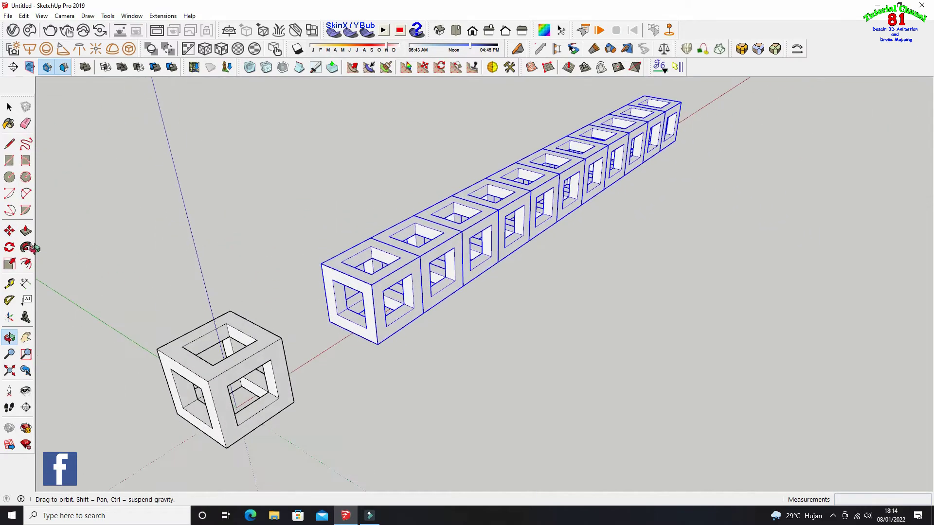
left_click(10, 230)
left_click(245, 281)
key("ctrl")
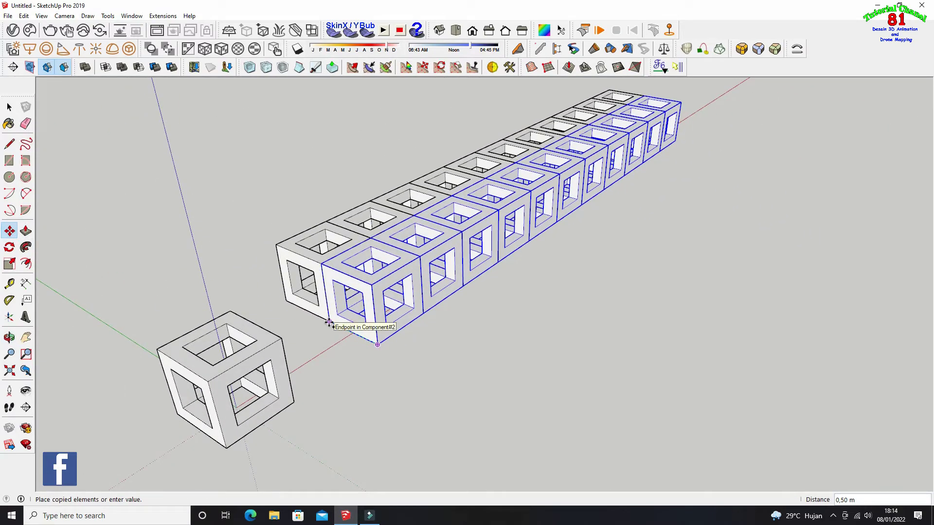
left_click(329, 323)
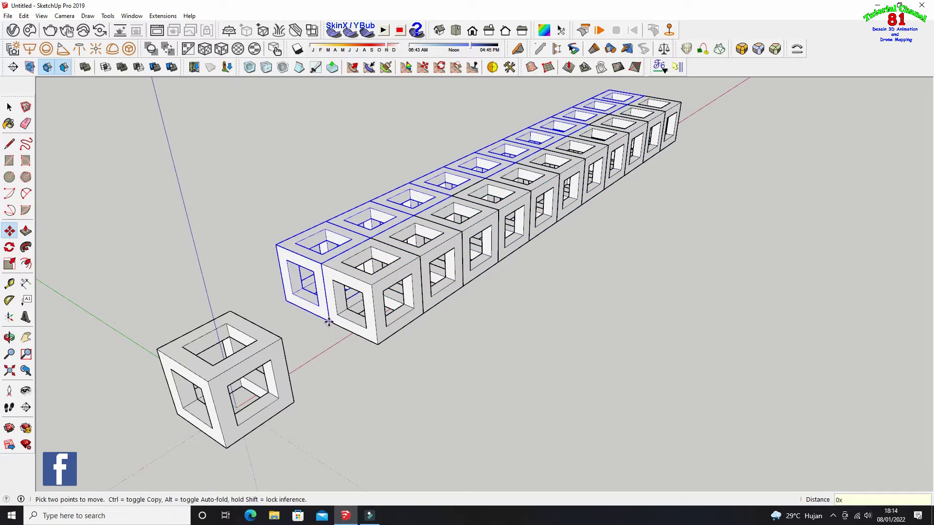
key("ctrl+z")
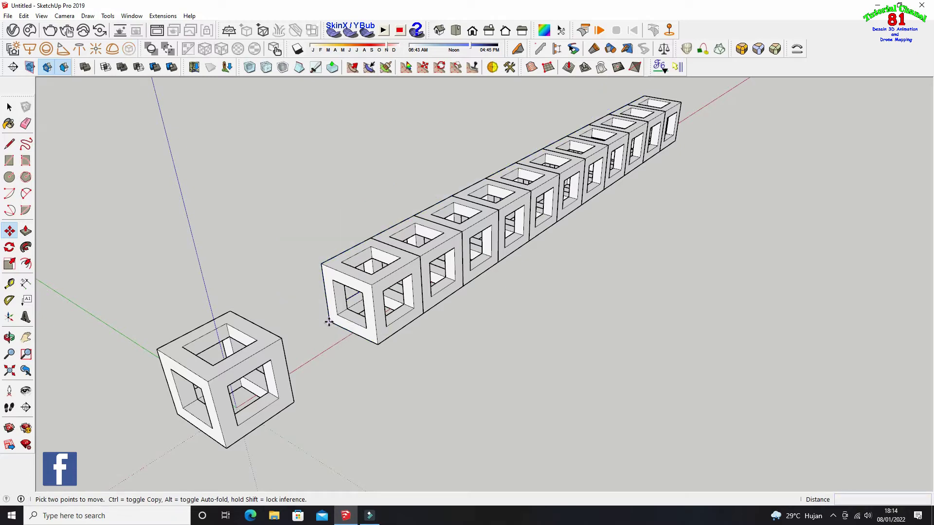
left_click(10, 107)
scroll(185, 326, "down", 3)
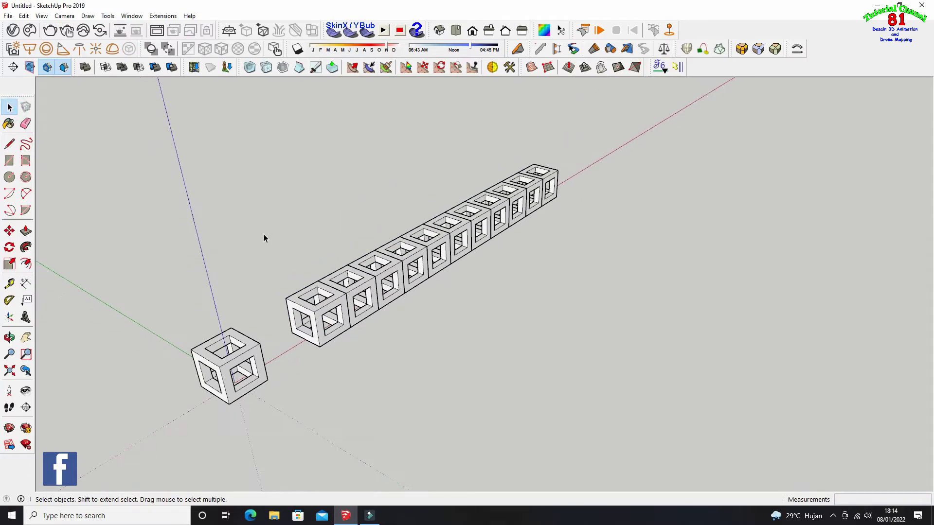
left_click_drag(265, 113, 643, 356)
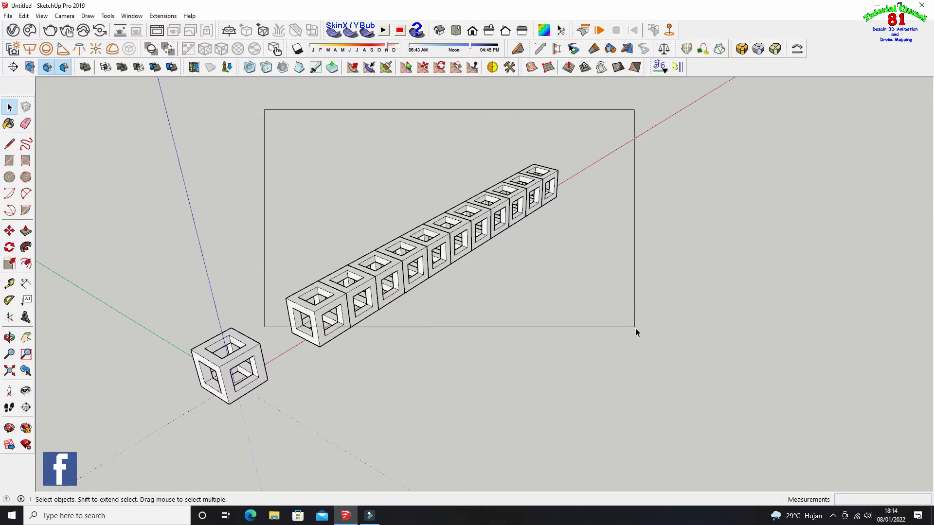
Copy the selected row 0.5 m along the green axis, arrayed 10x, into a grid
left_click(9, 230)
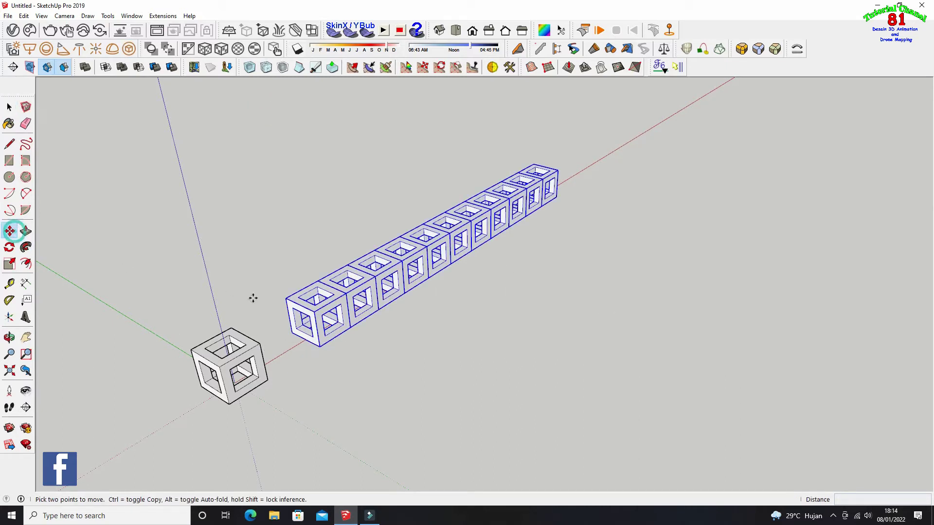
left_click(322, 348)
key("ctrl")
type("10")
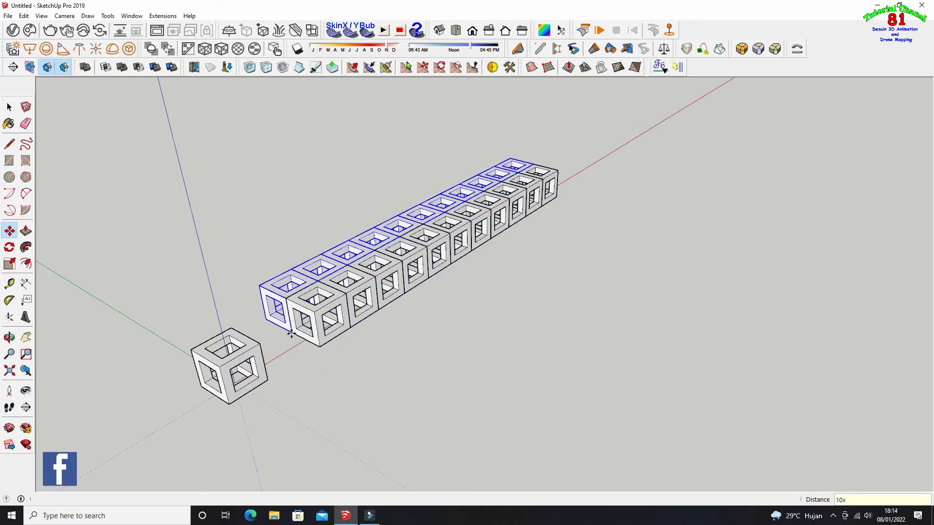
key("Return")
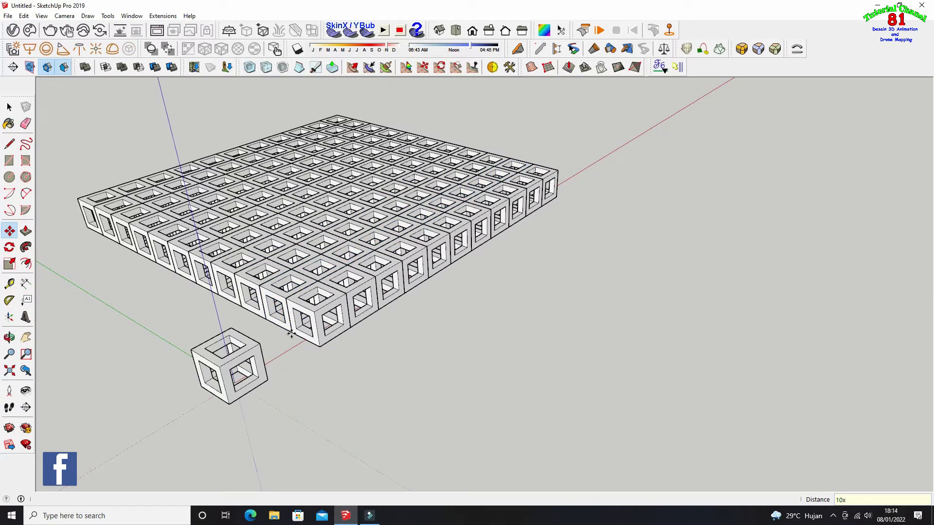
left_click(10, 337)
mouse_move(332, 232)
left_mouse_down()
mouse_move(324, 302)
mouse_move(239, 337)
mouse_move(273, 277)
mouse_move(449, 310)
mouse_move(237, 202)
left_mouse_up()
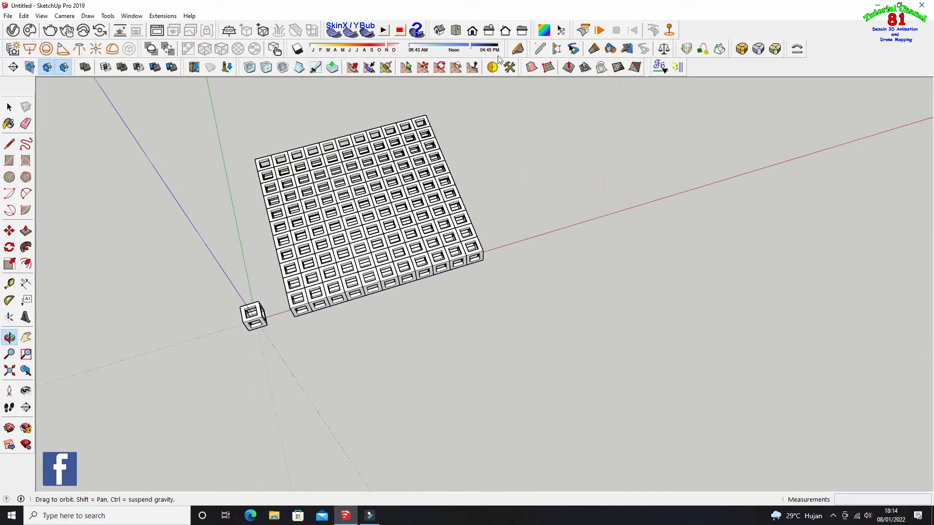
From the top view, select every base cube except the outer ring
mouse_move(461, 229)
left_mouse_down()
mouse_move(385, 246)
mouse_move(393, 106)
left_mouse_up()
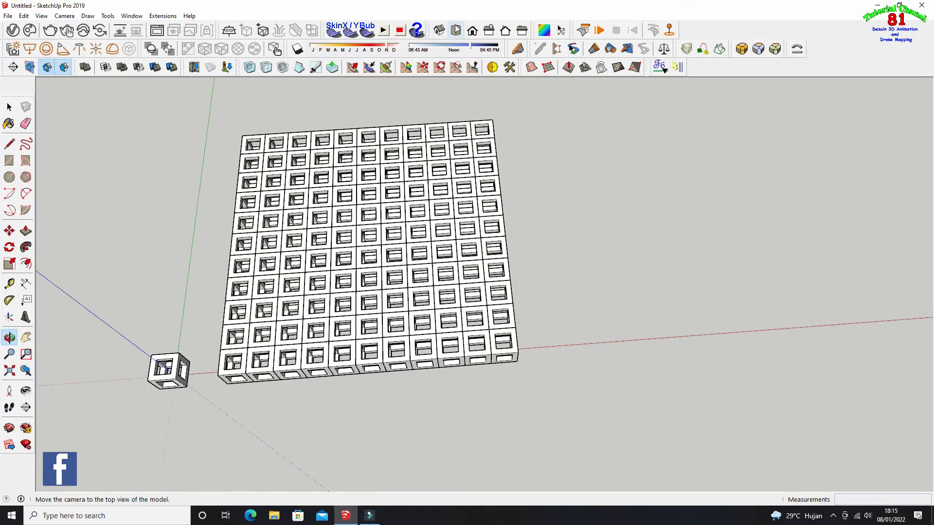
left_click(456, 31)
scroll(311, 142, "down", 1)
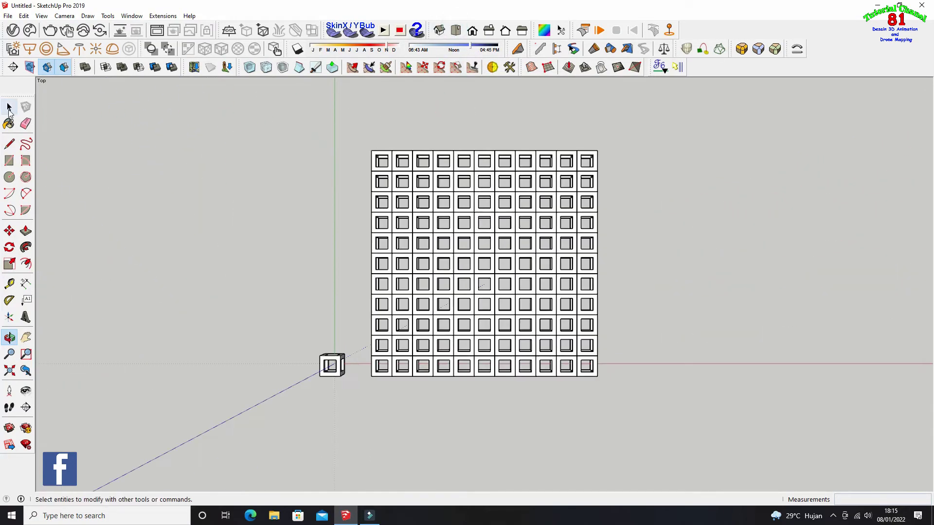
left_click(9, 107)
scroll(444, 188, "up", 2)
scroll(446, 189, "down", 1)
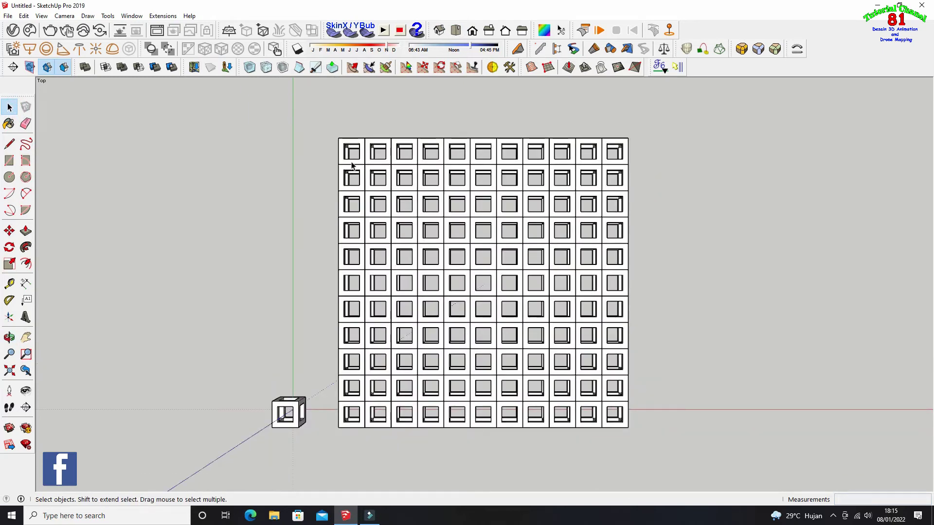
left_click_drag(357, 160, 611, 422)
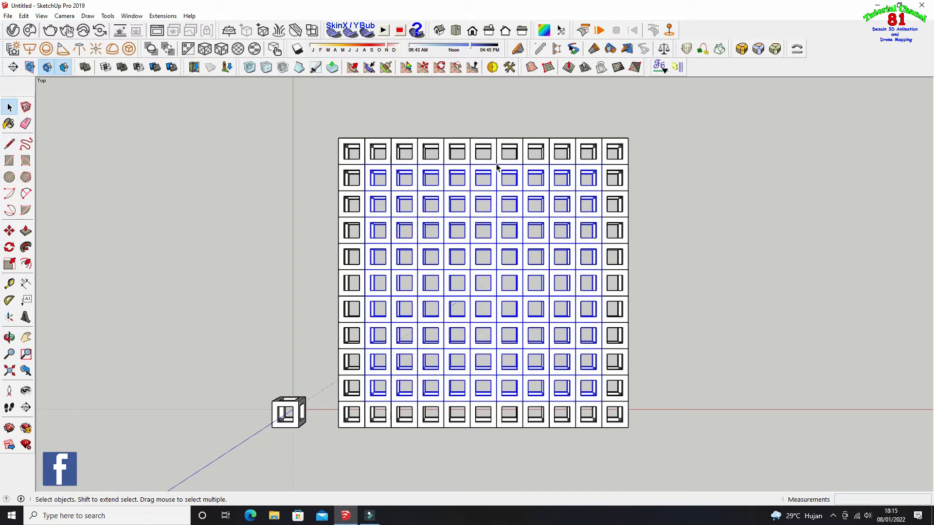
Copy the selected inner cubes and stack them on top of the base layer
left_click(439, 30)
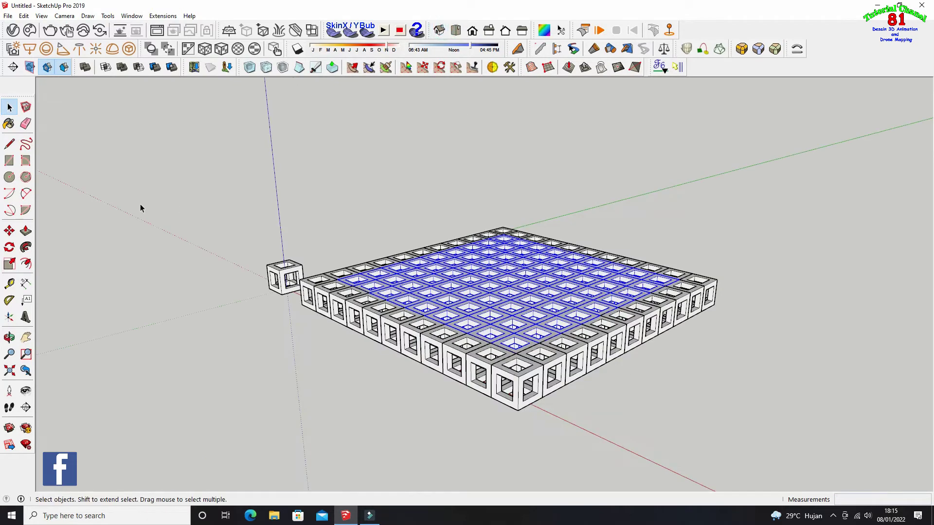
left_click(9, 230)
scroll(506, 365, "up", 2)
scroll(506, 365, "up", 1)
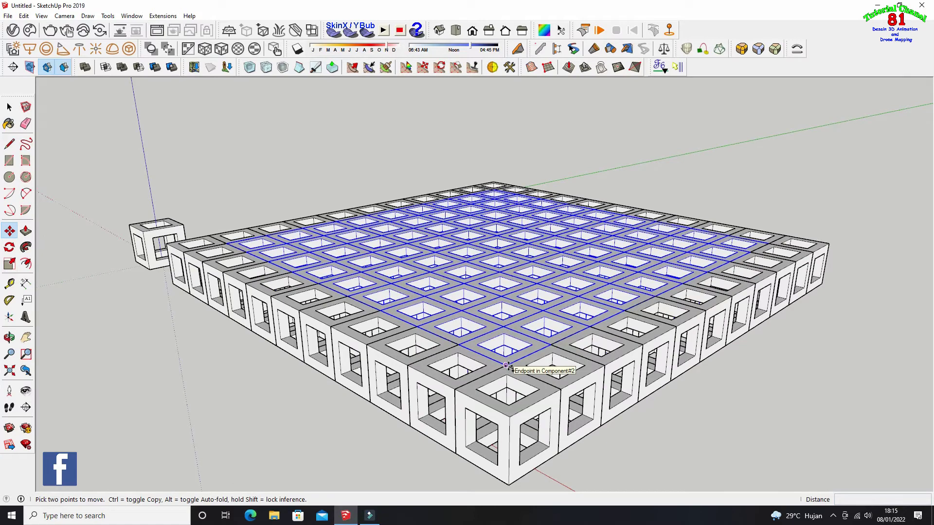
left_click(506, 365, "ctrl")
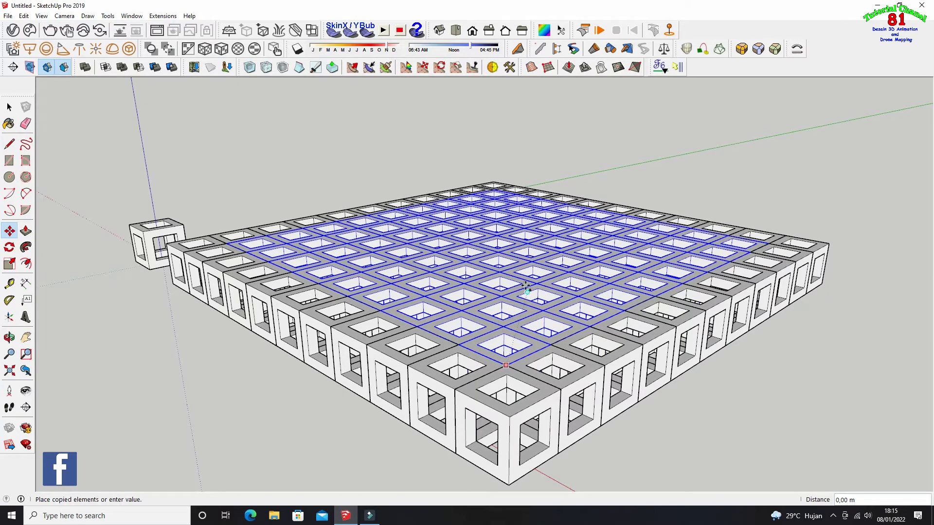
left_click(506, 142)
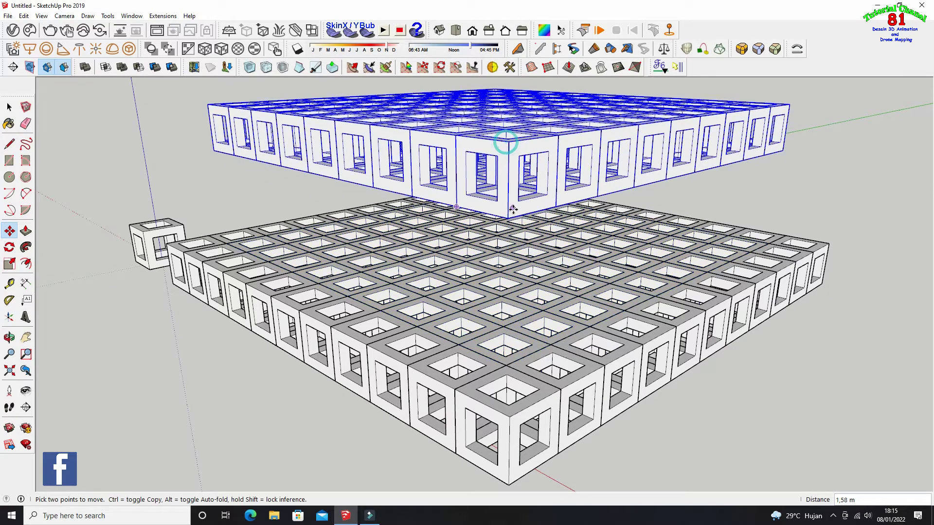
left_click(511, 215)
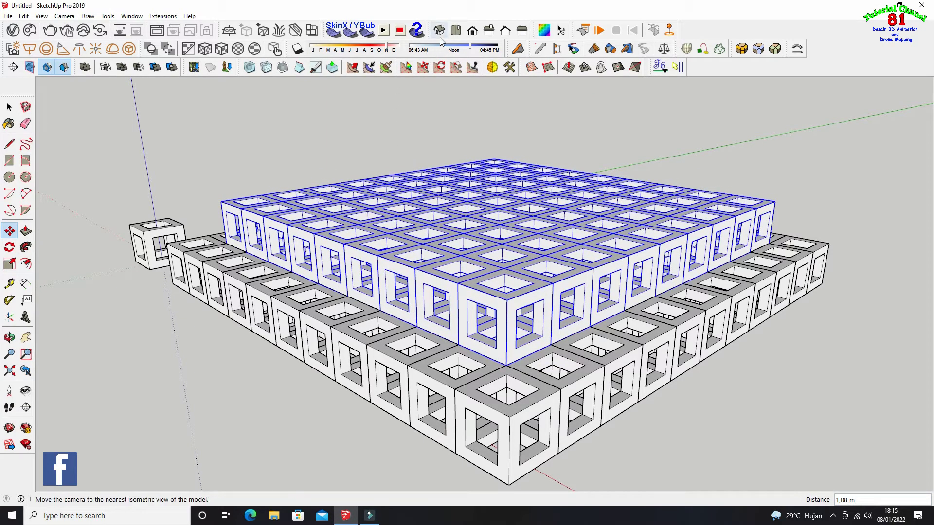
left_click(456, 31)
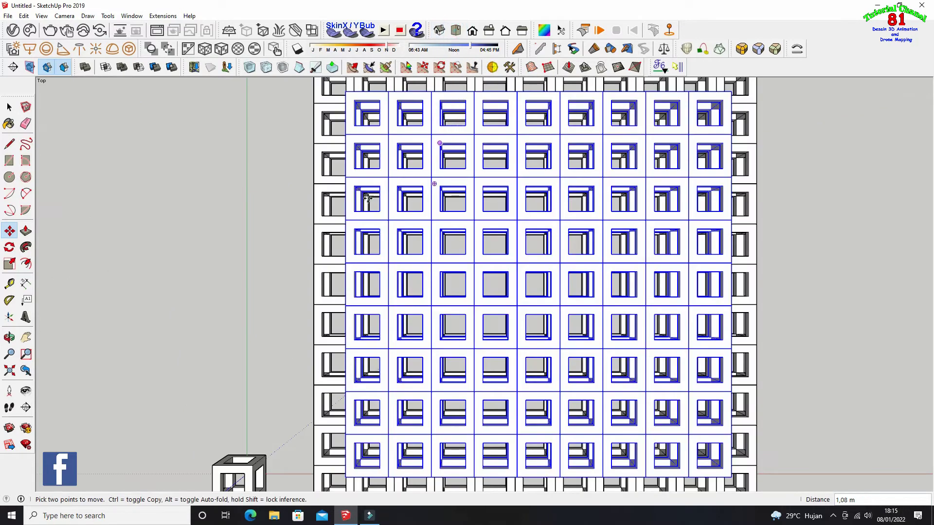
Select four second-layer cubes in a row, then clear that partial selection
left_click(10, 108)
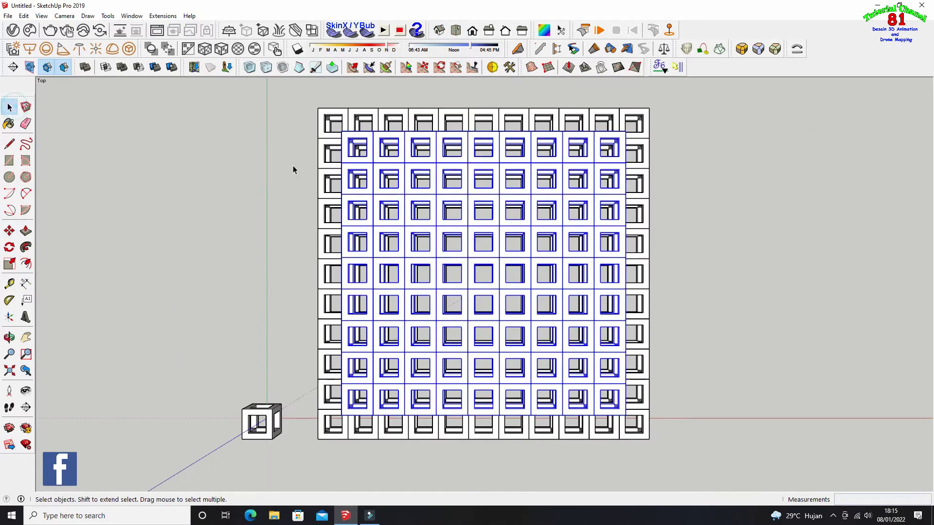
left_click(224, 166)
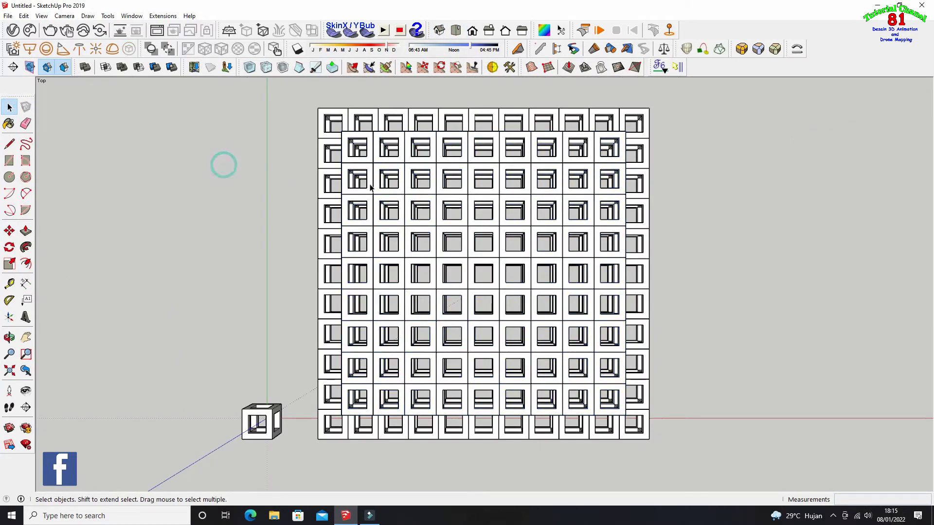
left_click(400, 173)
left_click(431, 177, "ctrl")
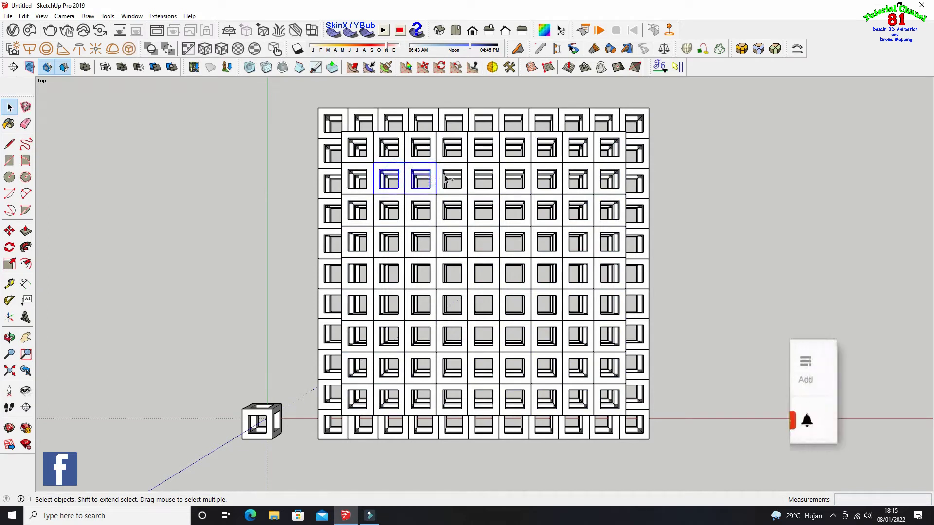
left_click(450, 178, "ctrl")
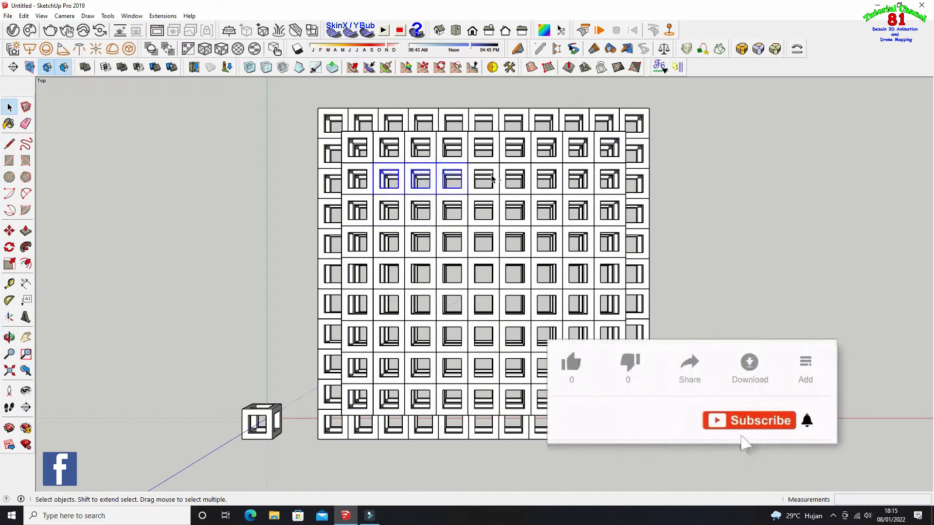
left_click(492, 179, "ctrl")
left_click(236, 188)
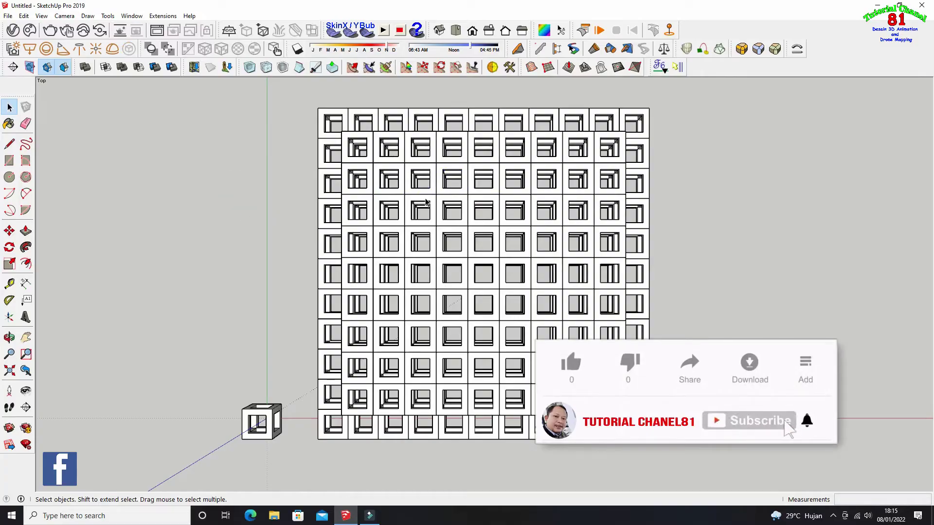
Tilt the view into perspective and select the inner cubes of the second row
left_click(9, 337)
mouse_move(81, 325)
left_mouse_down()
mouse_move(208, 244)
mouse_move(375, 183)
mouse_move(454, 182)
mouse_move(453, 159)
mouse_move(486, 329)
mouse_move(139, 336)
mouse_move(162, 343)
mouse_move(166, 292)
left_mouse_up()
scroll(162, 343, "down", 3)
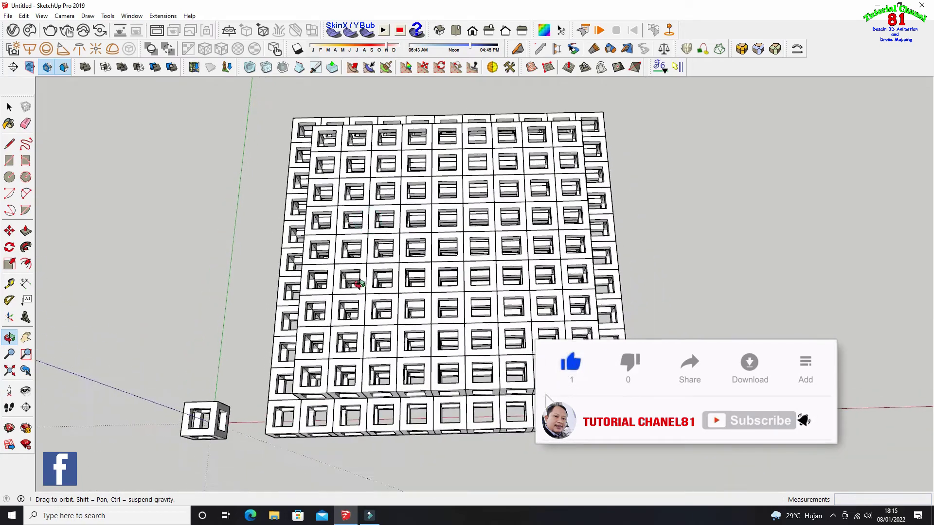
left_click(9, 107)
scroll(299, 156, "up", 1)
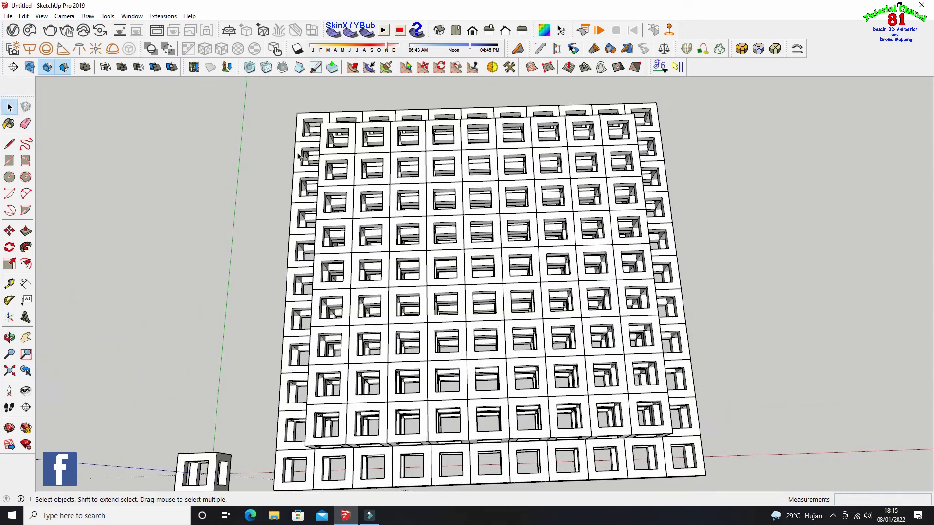
left_click(372, 167)
left_click(414, 161, "shift")
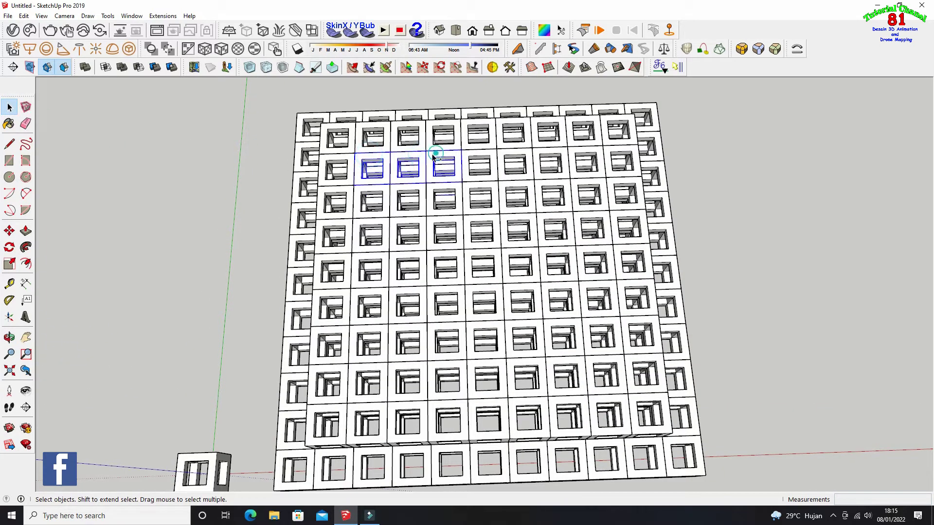
left_click(511, 154, "shift")
left_click(544, 150, "shift")
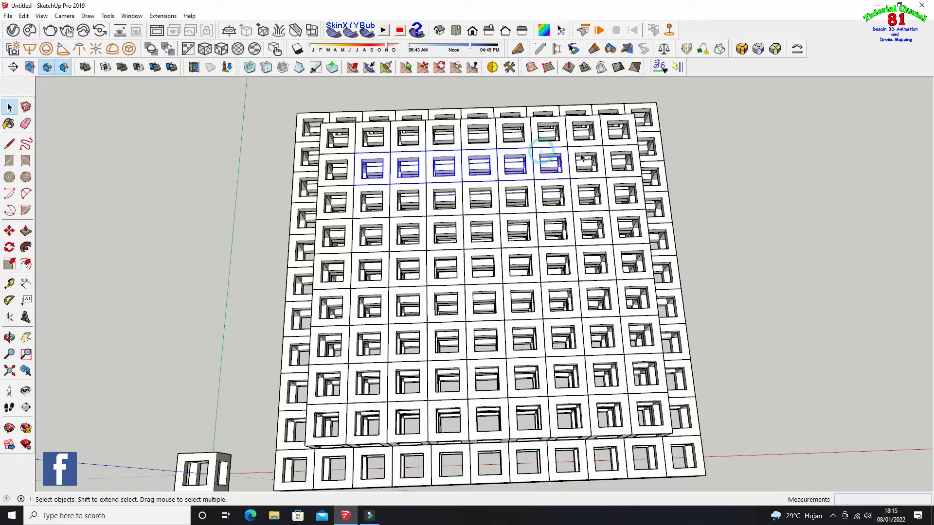
Add the inner cubes of the third and fourth rows to the selection
left_click(590, 191, "shift")
left_click(555, 189, "shift")
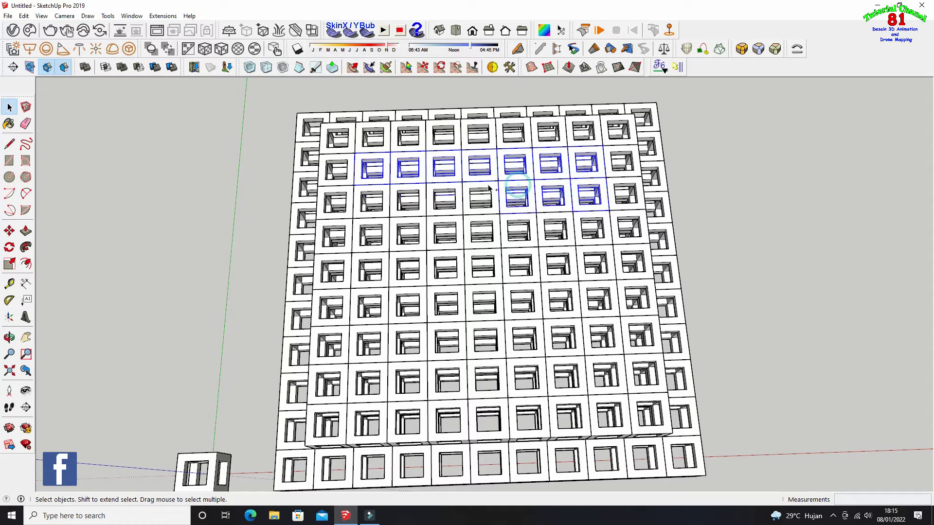
left_click(482, 193, "shift")
left_click(445, 192, "shift")
left_click(405, 189, "shift")
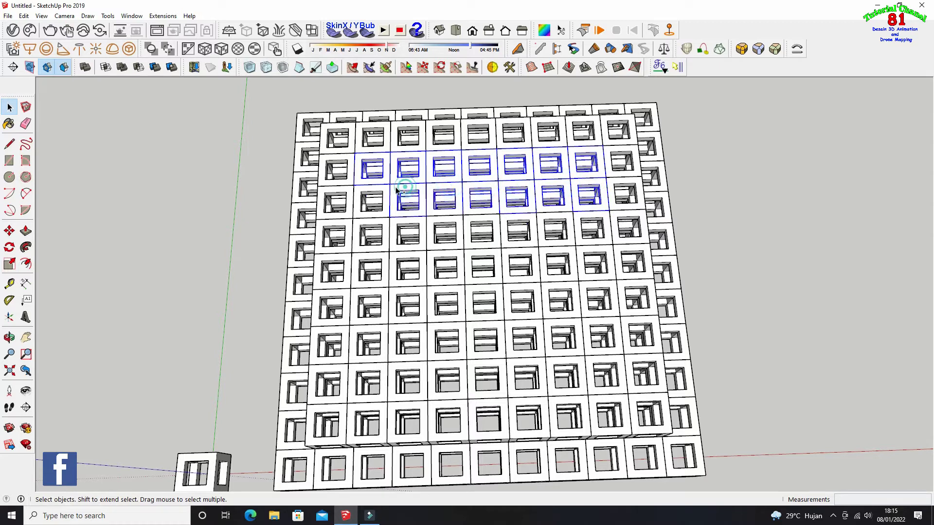
left_click(378, 192, "shift")
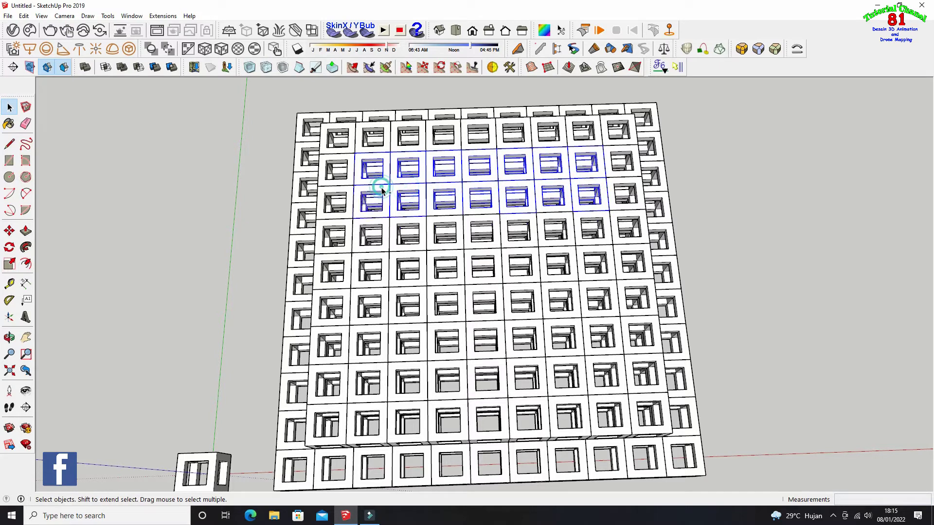
left_click(384, 224, "shift")
left_click(438, 222, "shift")
left_click(483, 220, "shift")
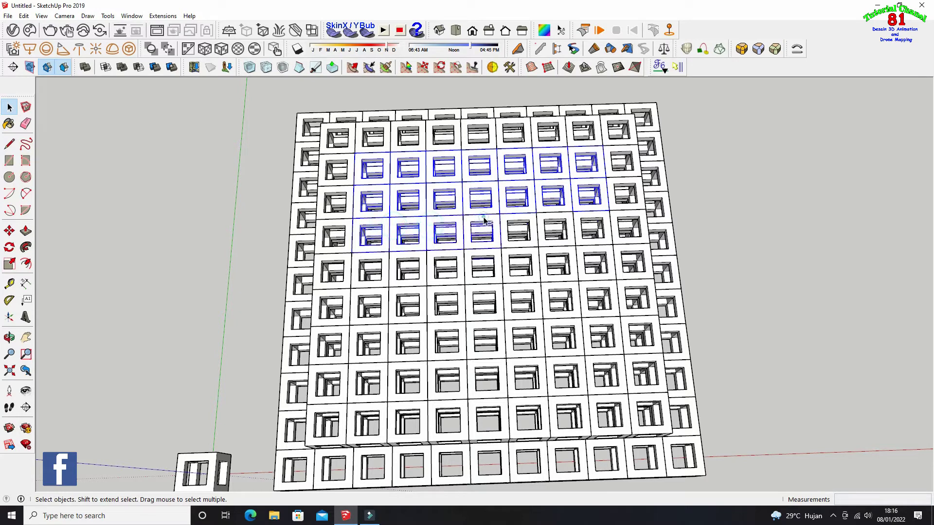
left_click(516, 216, "shift")
left_click(553, 224, "shift")
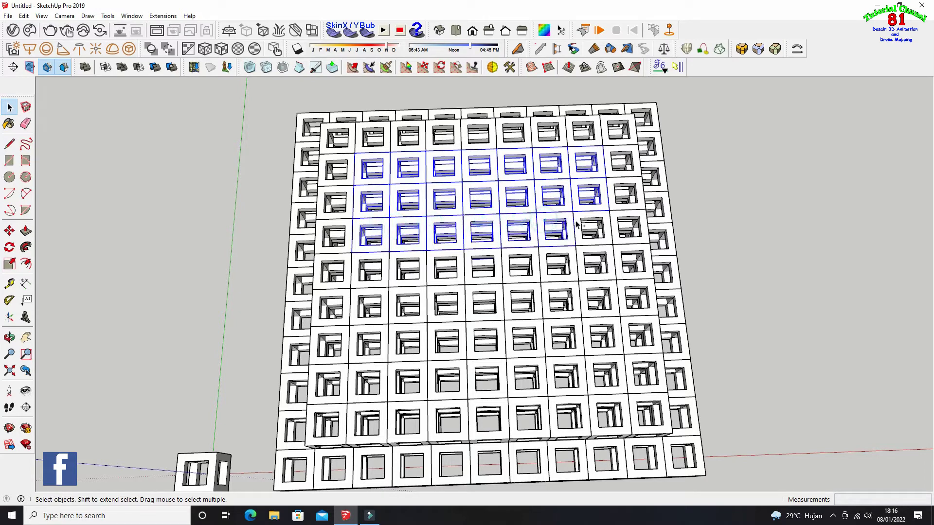
Add the inner cubes of the fifth and sixth rows to the selection
left_click(565, 251, "shift")
left_click(531, 250, "shift")
left_click(492, 253, "shift")
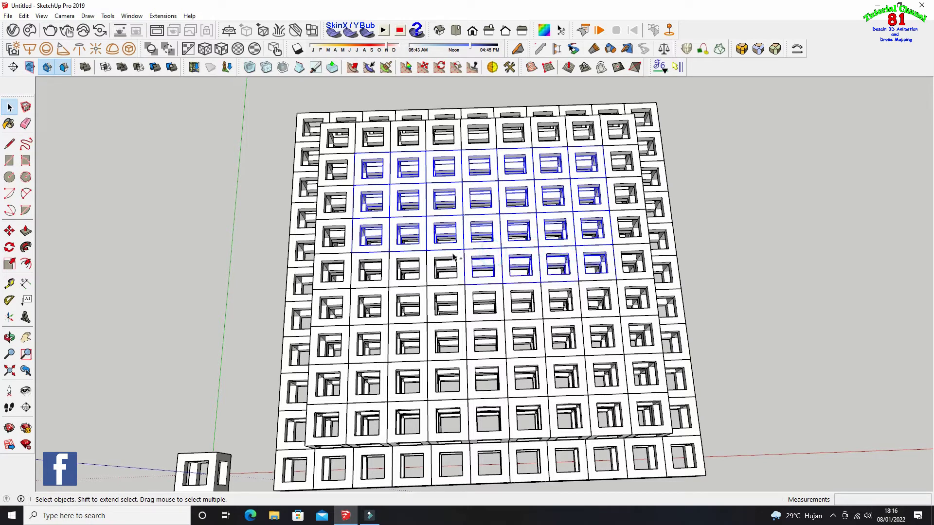
left_click(450, 258, "shift")
left_click(409, 258, "shift")
left_click(375, 257, "shift")
left_click(381, 295, "shift")
left_click(411, 295, "shift")
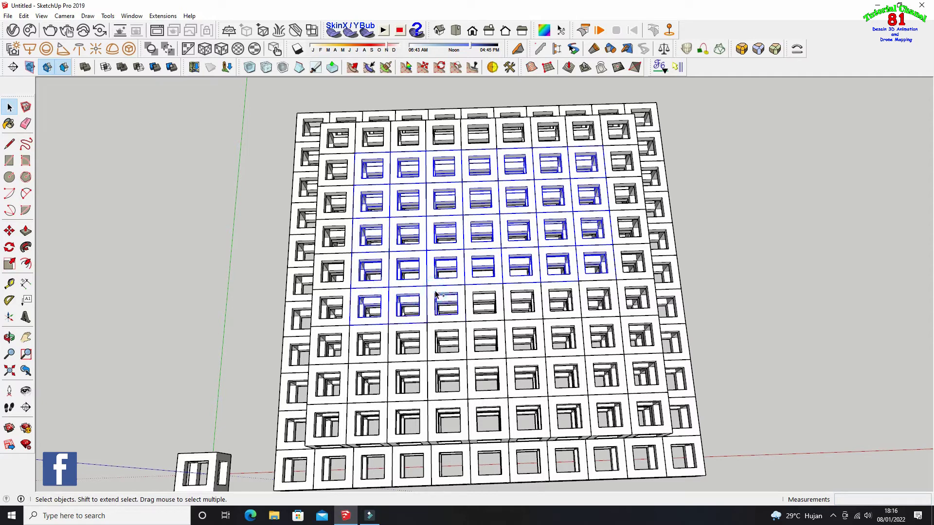
left_click(473, 295, "shift")
left_click(520, 292, "shift")
left_click(549, 292, "shift")
left_click(584, 293, "shift")
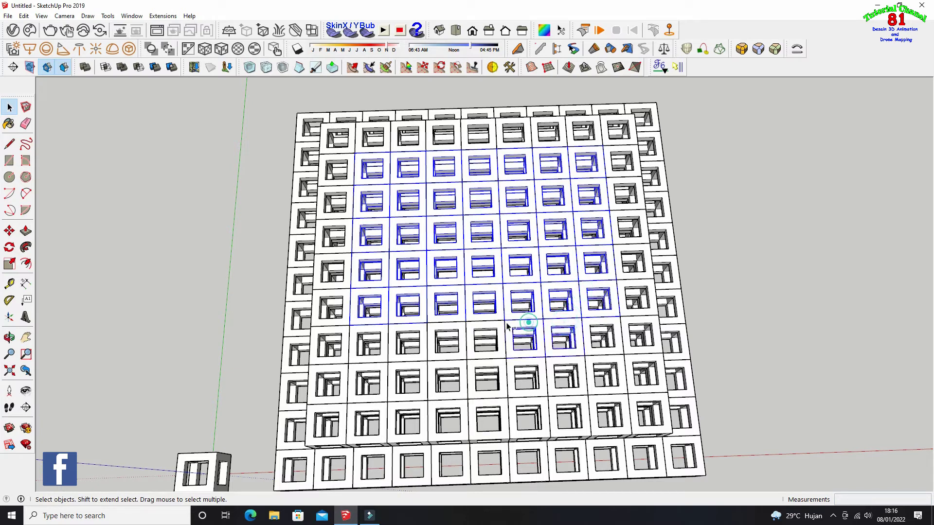
Add the inner seventh- and eighth-row cubes, then switch to Iso view
left_click(528, 322, "shift")
left_click(496, 322, "shift")
left_click(455, 325, "shift")
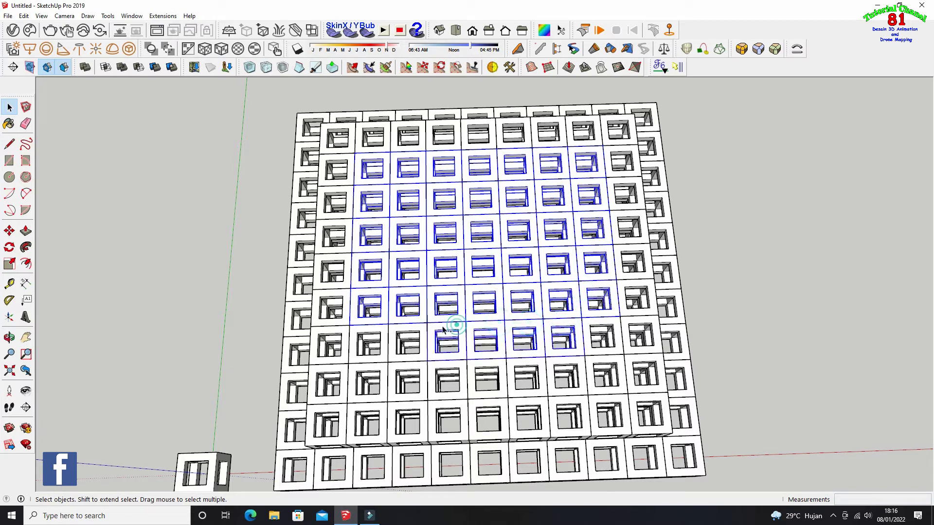
left_click(413, 324, "shift")
left_click(380, 330, "shift")
left_click(383, 368, "shift")
left_click(438, 368, "shift")
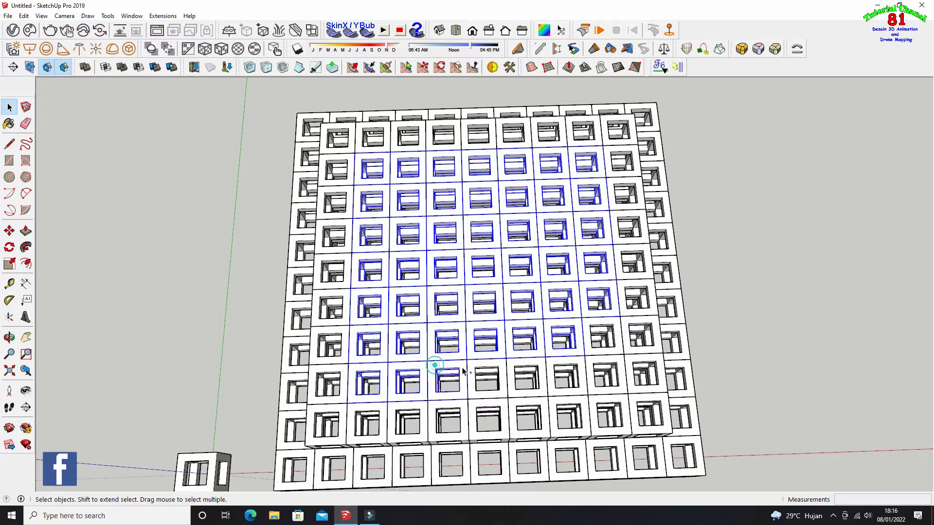
left_click(486, 368, "shift")
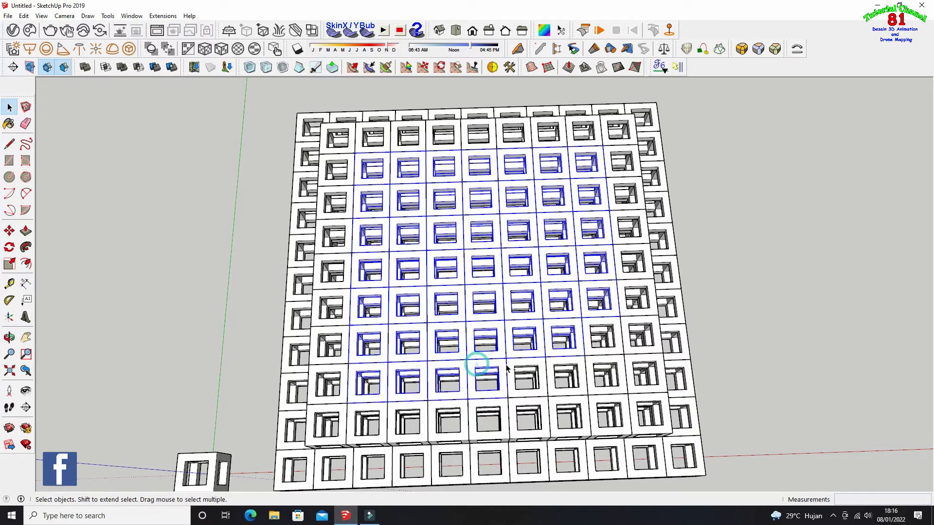
left_click(545, 367, "shift")
left_click(542, 387, "shift")
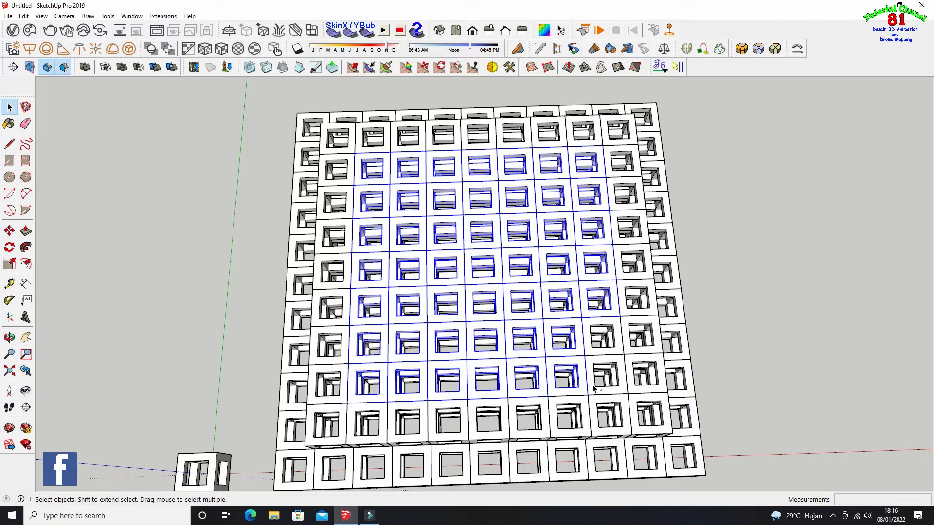
left_click(594, 385, "shift")
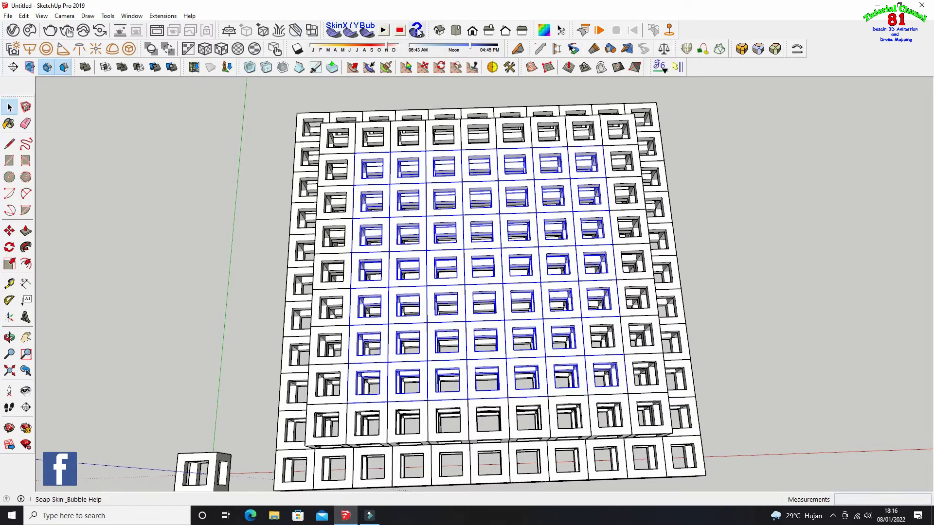
left_click(439, 31)
Copy the 7x7 block one level up with Move and Ctrl, centre it, and orbit around
left_click(11, 231)
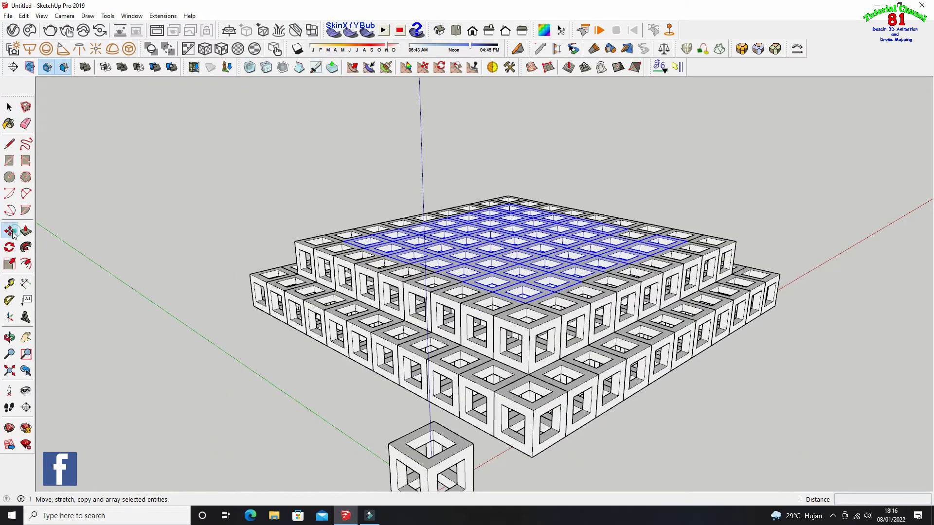
left_click(687, 240)
key("ctrl")
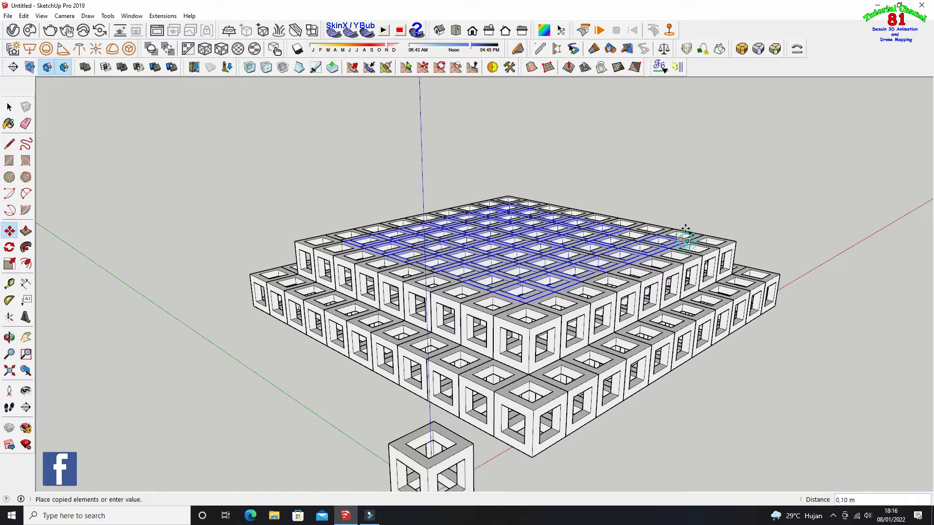
left_click(693, 195)
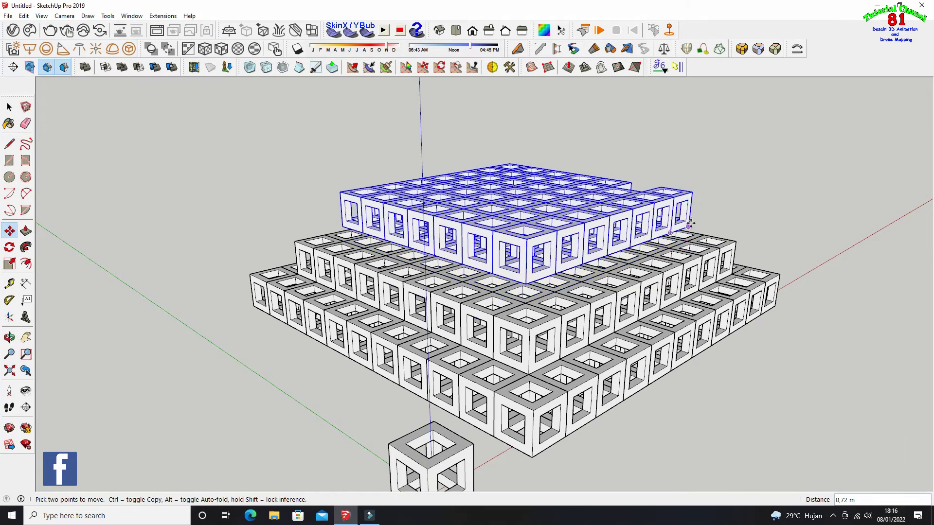
left_click(690, 233)
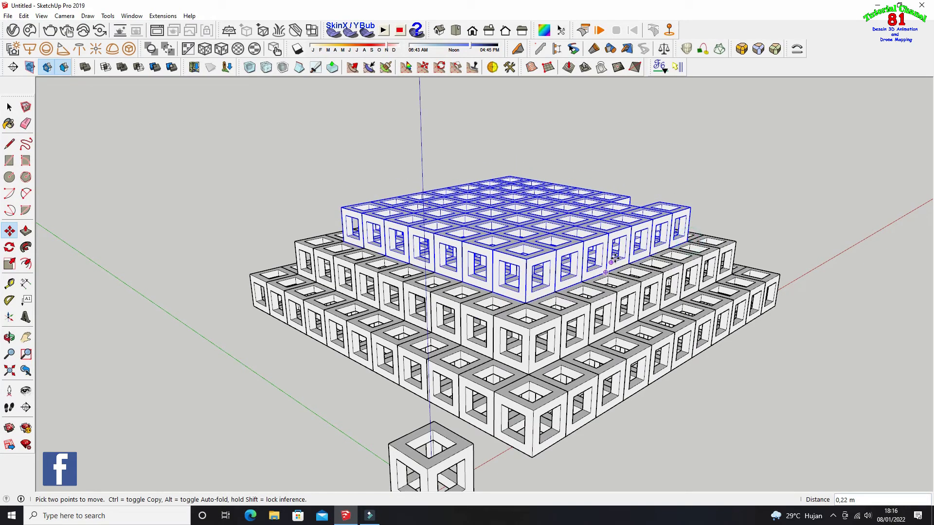
key("o")
left_click_drag(680, 215, 287, 265)
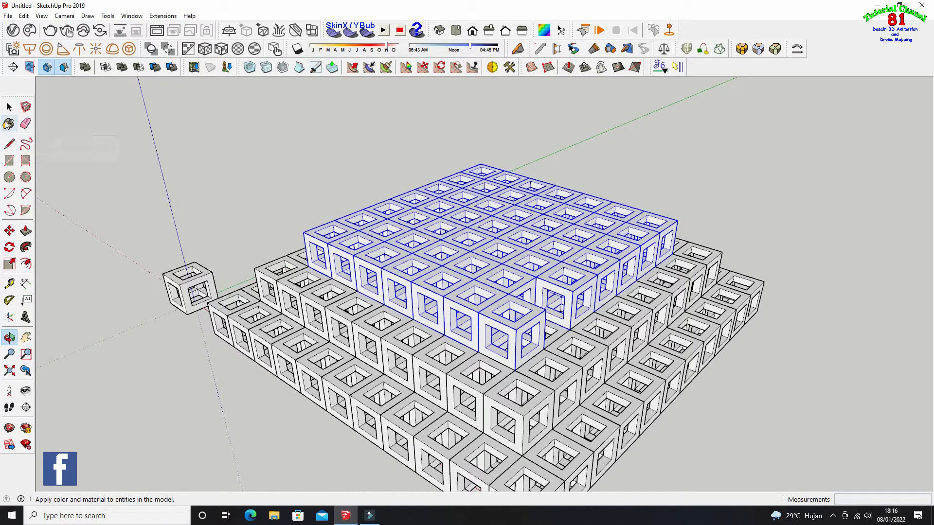
Copy a single top-tier cube with Move and Ctrl
left_click(8, 108)
left_click(504, 332)
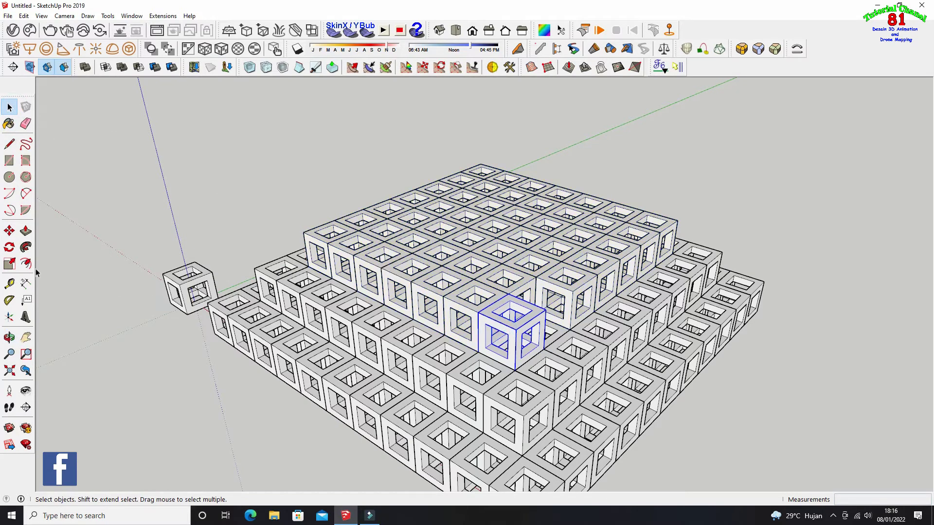
left_click(10, 231)
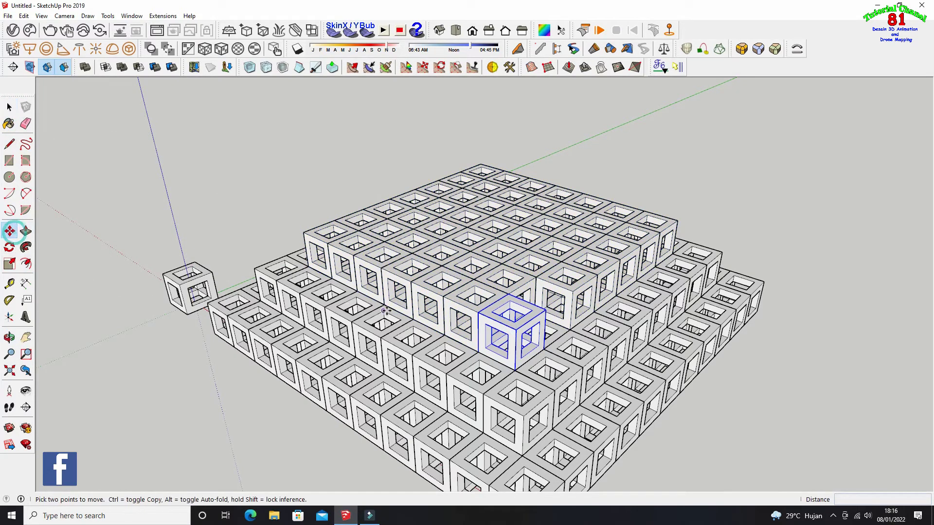
left_click(515, 371)
key("ctrl")
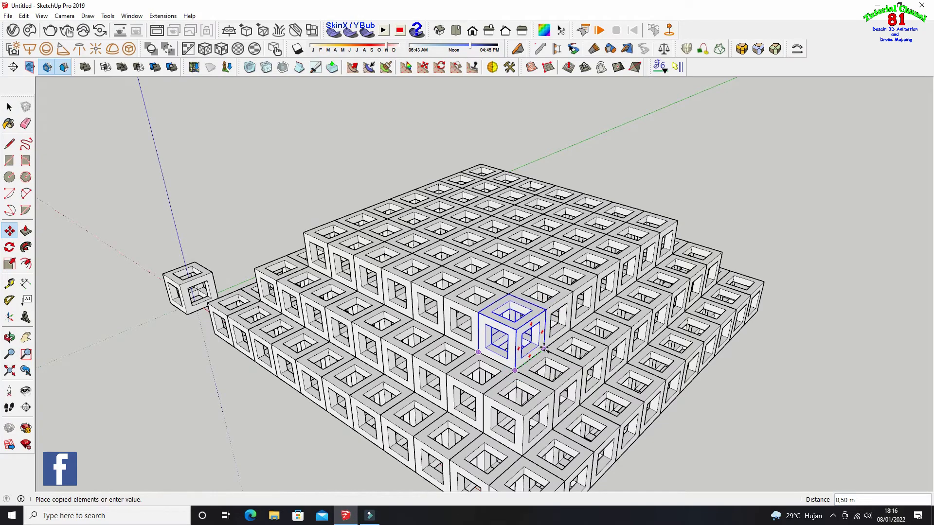
left_click(544, 348)
Orbit down to a front-facing view of the three-tier pyramid
middle_click_drag(544, 348, 192, 376)
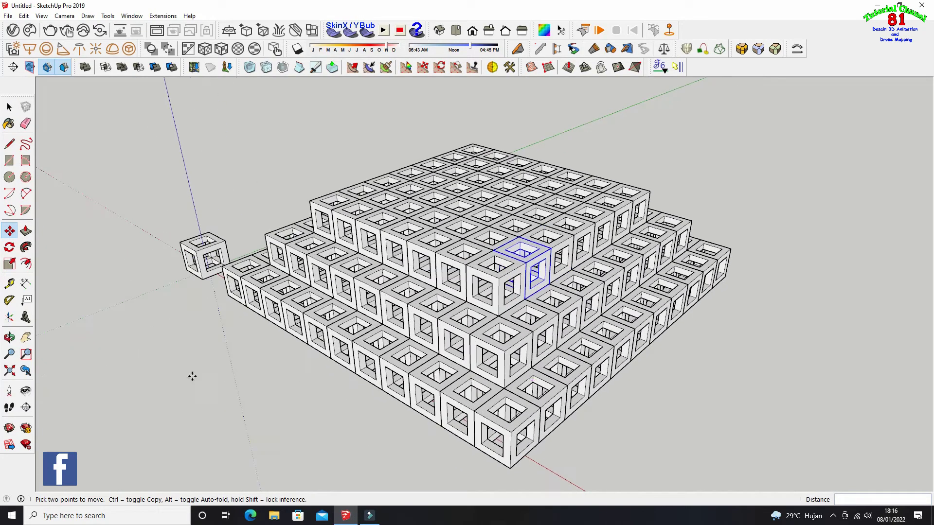
left_click(9, 337)
mouse_move(73, 336)
left_mouse_down()
mouse_move(271, 275)
mouse_move(290, 208)
left_mouse_up()
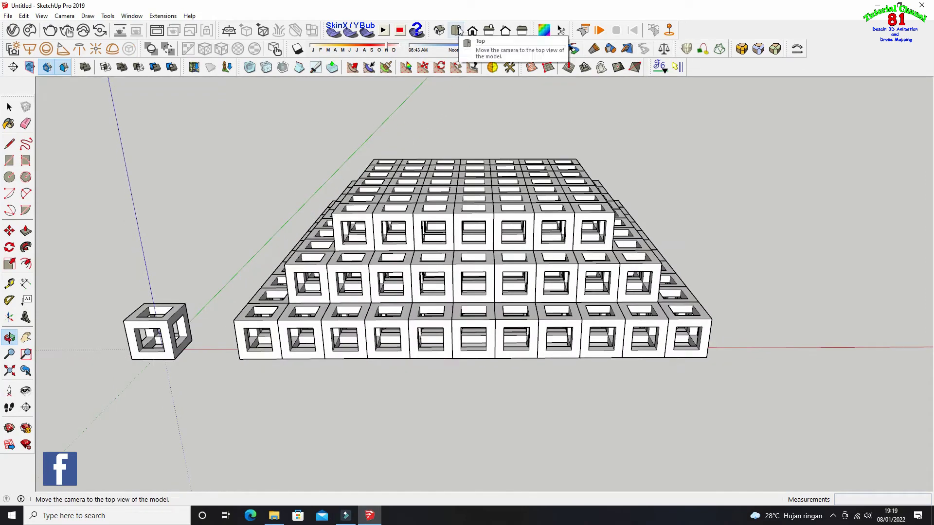
In Top view, select the first two rows of the inner 5x5 block
left_click(457, 30)
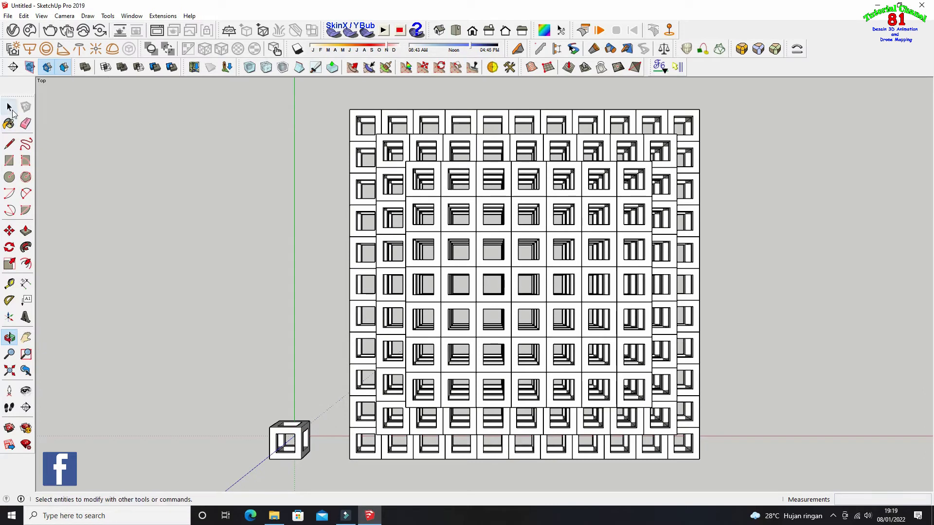
left_click(9, 106)
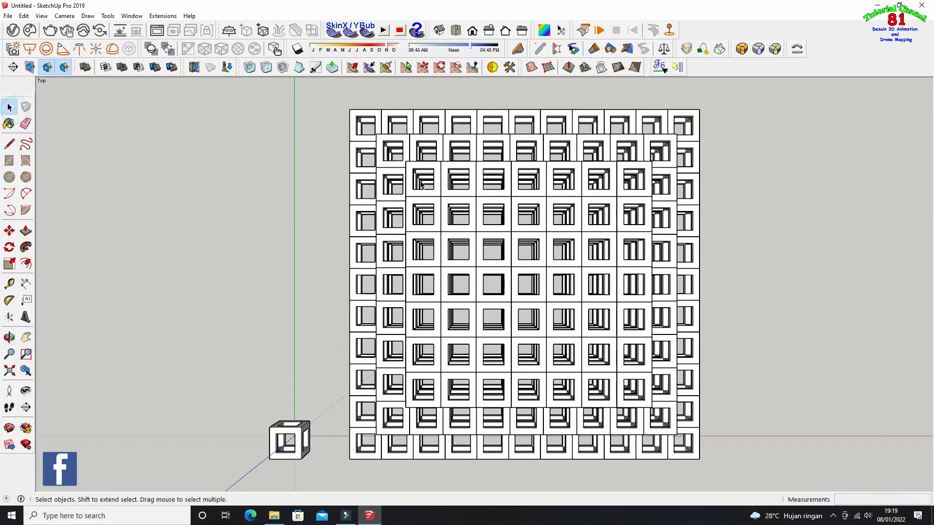
left_click(446, 207)
left_click(492, 208, "shift")
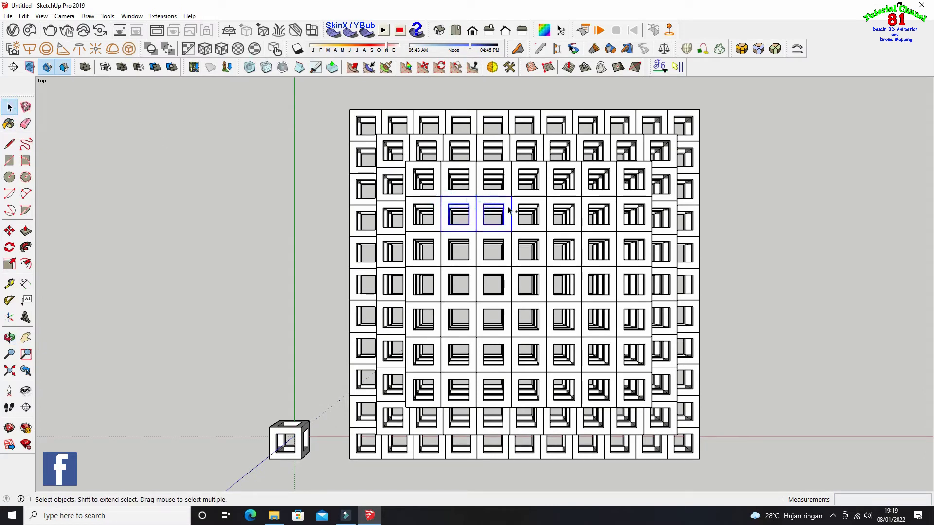
left_click(528, 209, "shift")
left_click(549, 210, "shift")
left_click(586, 212, "shift")
left_click(584, 238, "shift")
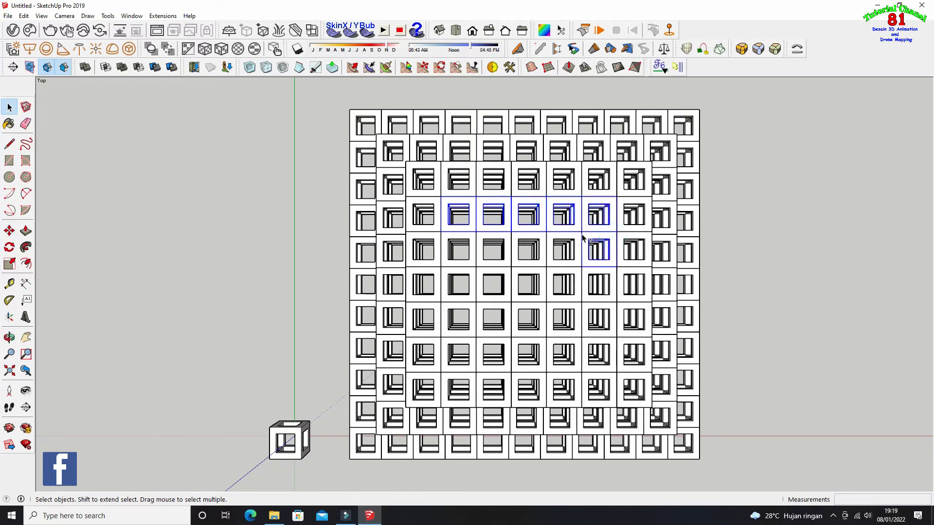
left_click(540, 238, "shift")
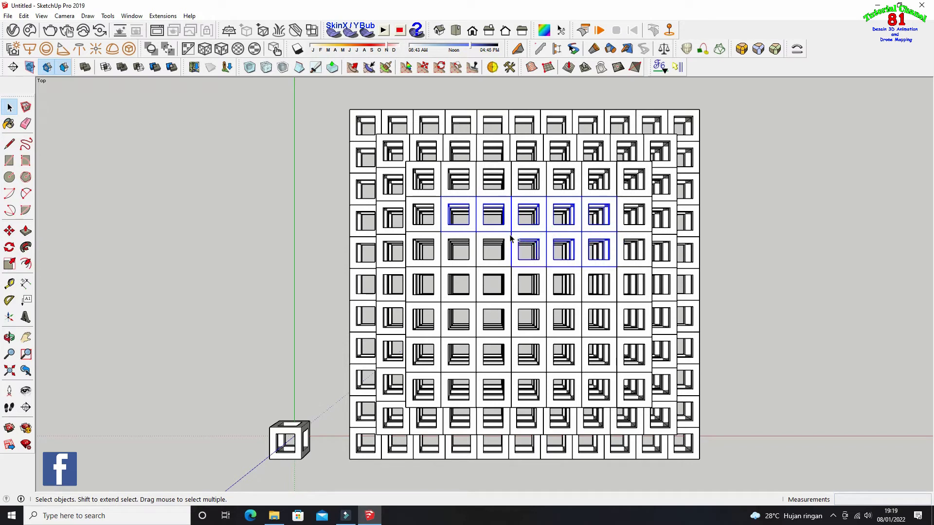
left_click(472, 237, "shift")
Add the third, fourth and fifth rows of cubes, then switch to Iso view
left_click(471, 275, "shift")
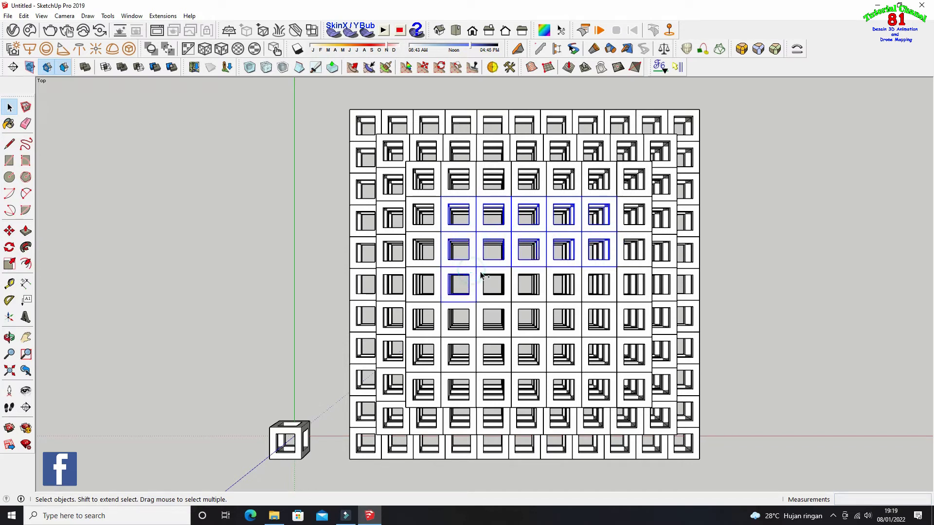
left_click(515, 276, "shift")
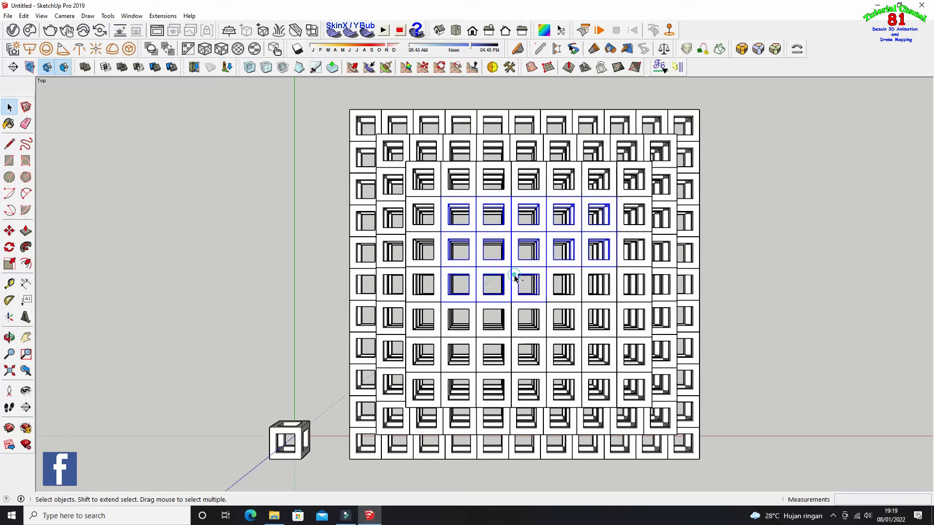
left_click(547, 275, "shift")
left_click(586, 287, "shift")
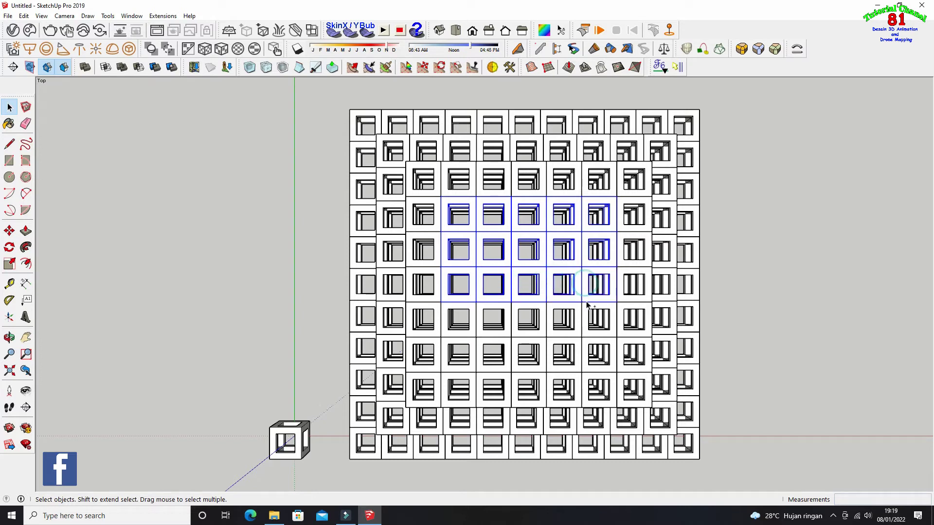
left_click(587, 307, "shift")
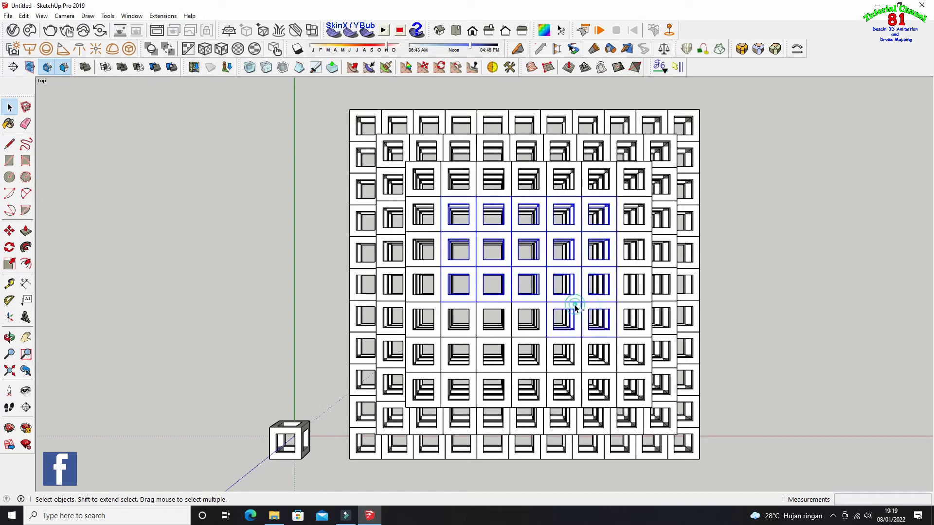
left_click(542, 305, "shift")
left_click(489, 309, "shift")
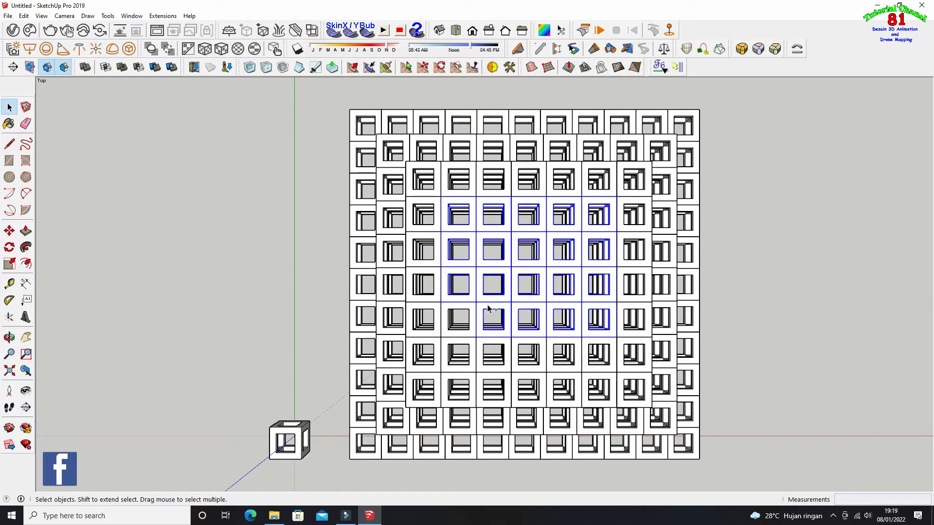
left_click(473, 308, "shift")
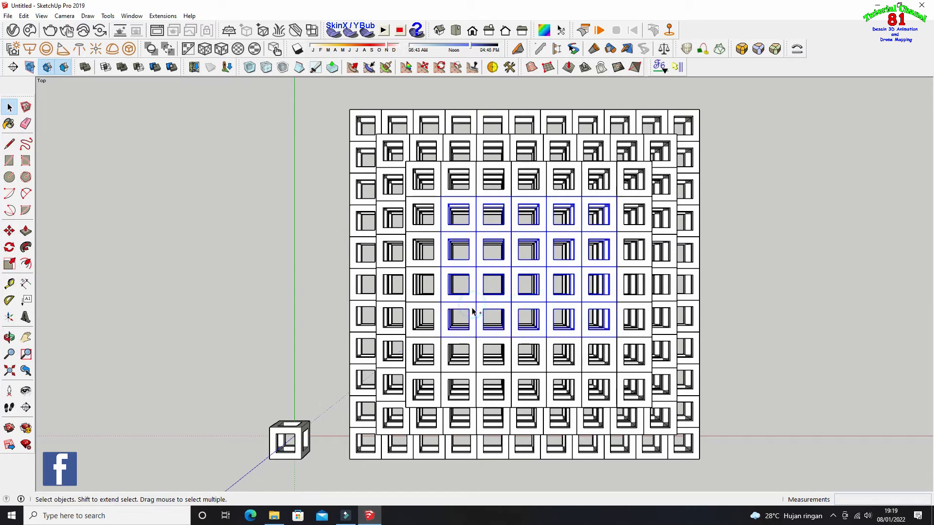
left_click(473, 343, "shift")
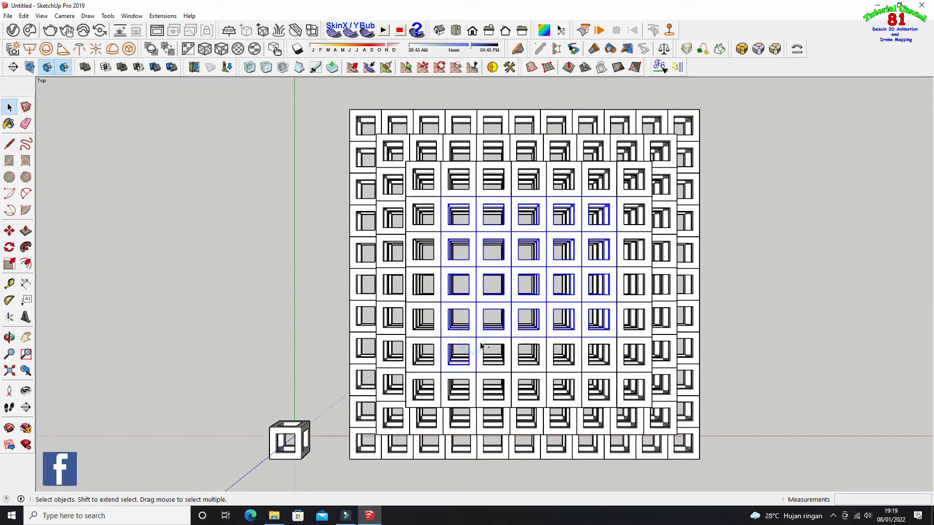
left_click(515, 345, "shift")
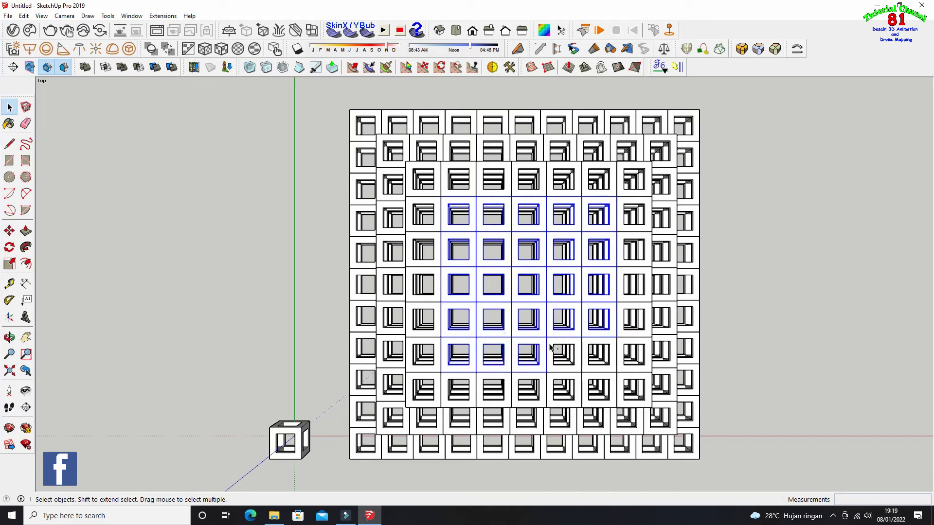
left_click(588, 345, "shift")
left_click(439, 30)
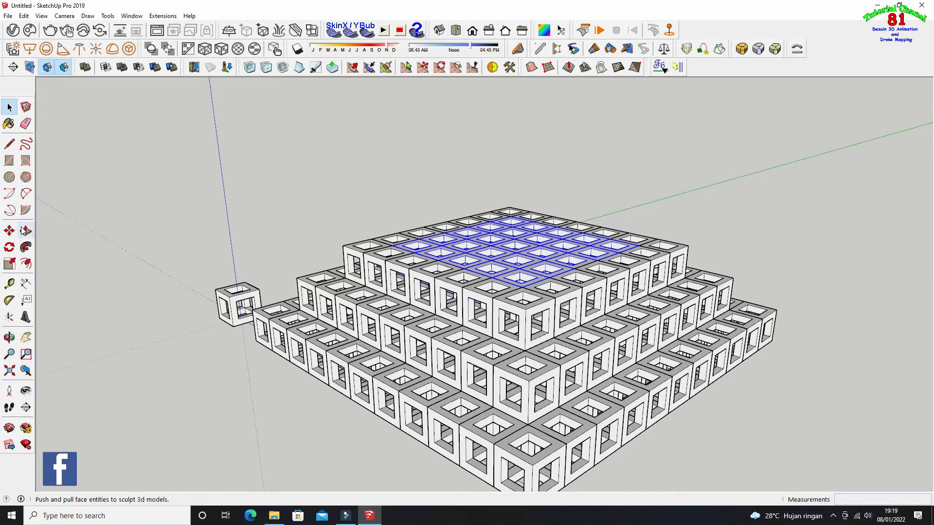
Move the selected 5x5 block up one level atop the third tier, then orbit to look down
left_click(9, 231)
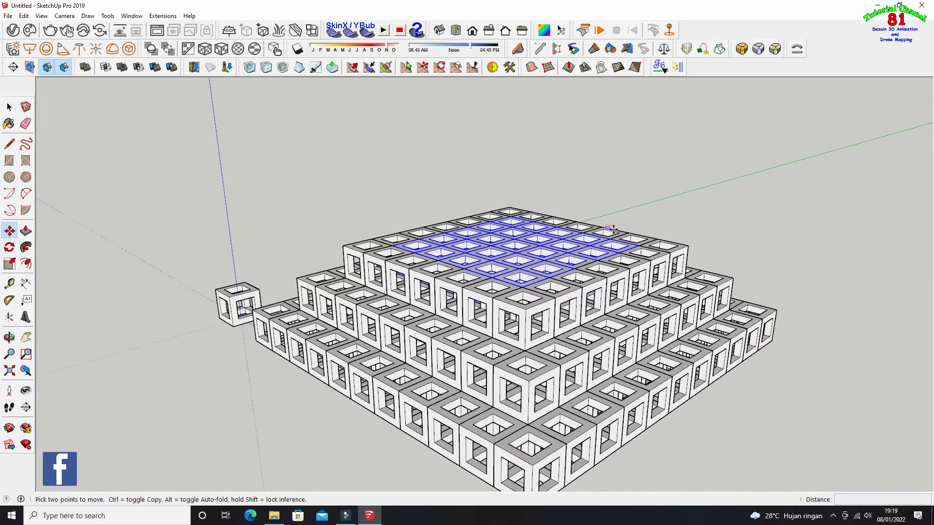
left_click(637, 248)
left_click(643, 175)
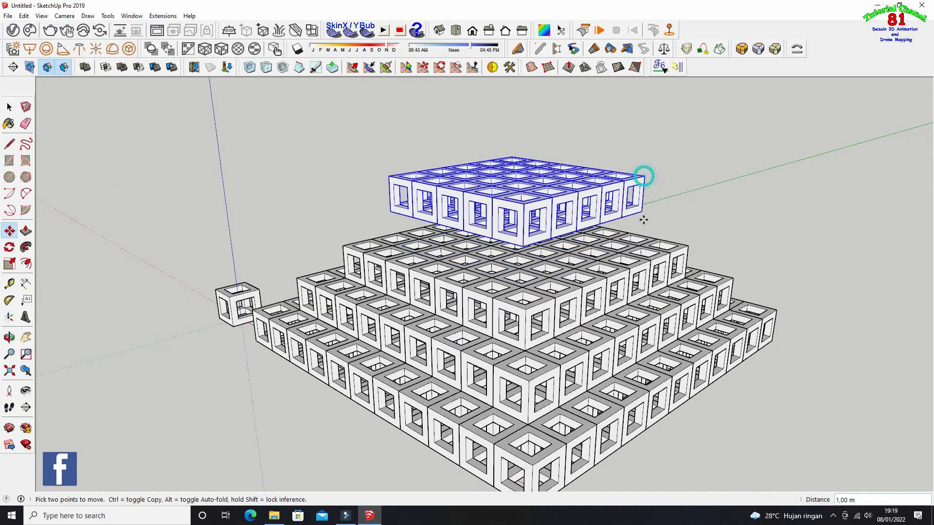
scroll(643, 215, "up", 2)
left_click(643, 215)
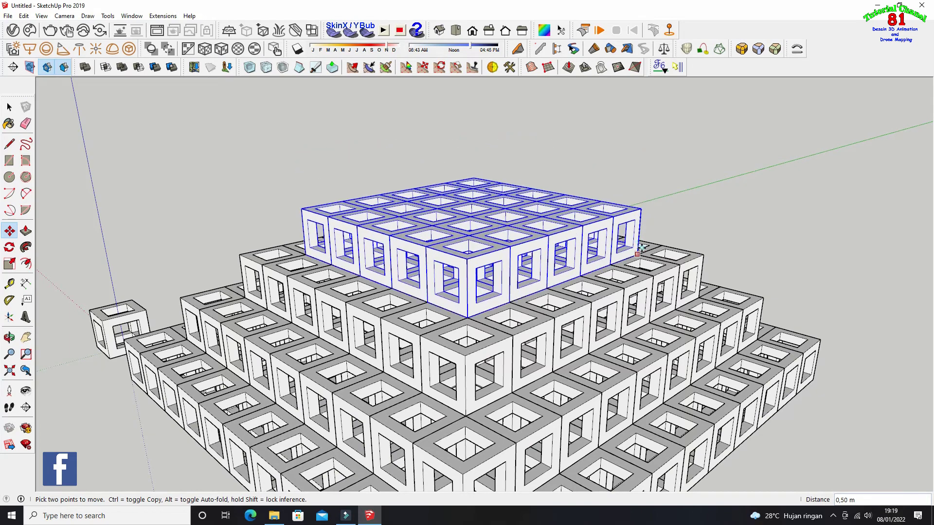
left_click(641, 248)
scroll(340, 249, "down", 3)
left_click(9, 337)
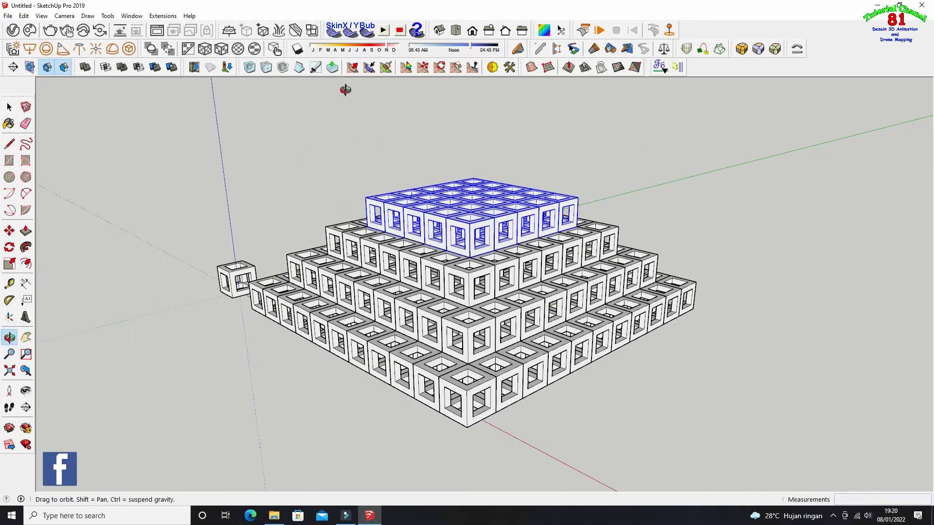
mouse_move(455, 204)
left_mouse_down()
mouse_move(496, 241)
mouse_move(479, 253)
left_mouse_up()
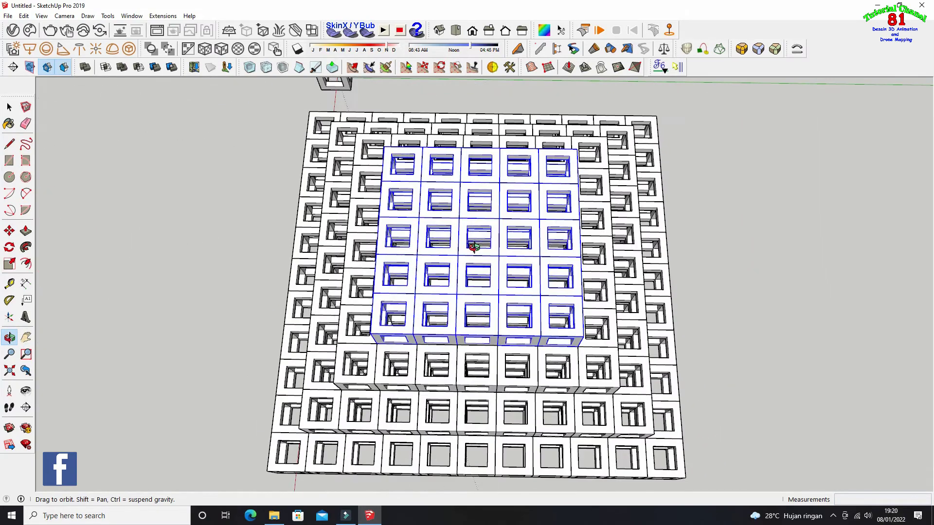
Select the central 3x3 cubes of the five-by-five step
left_click(9, 107)
left_click(154, 129)
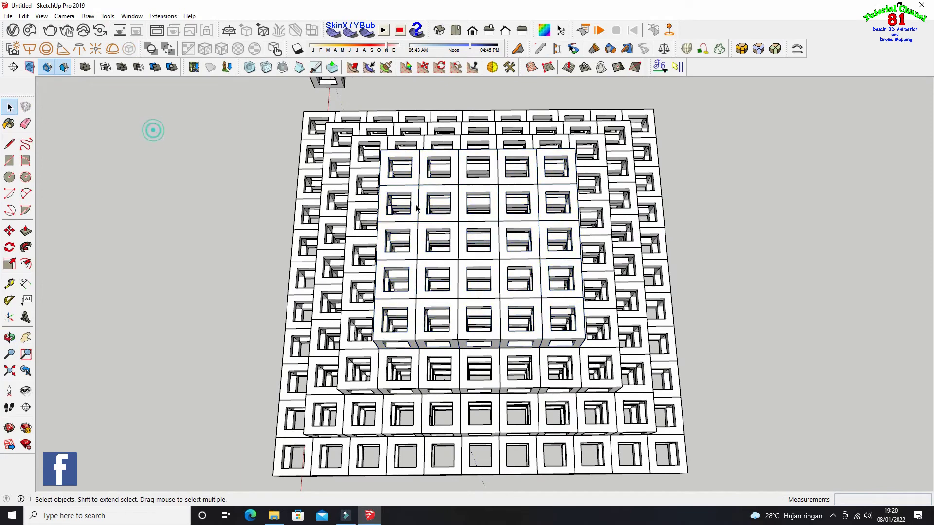
left_click(452, 220)
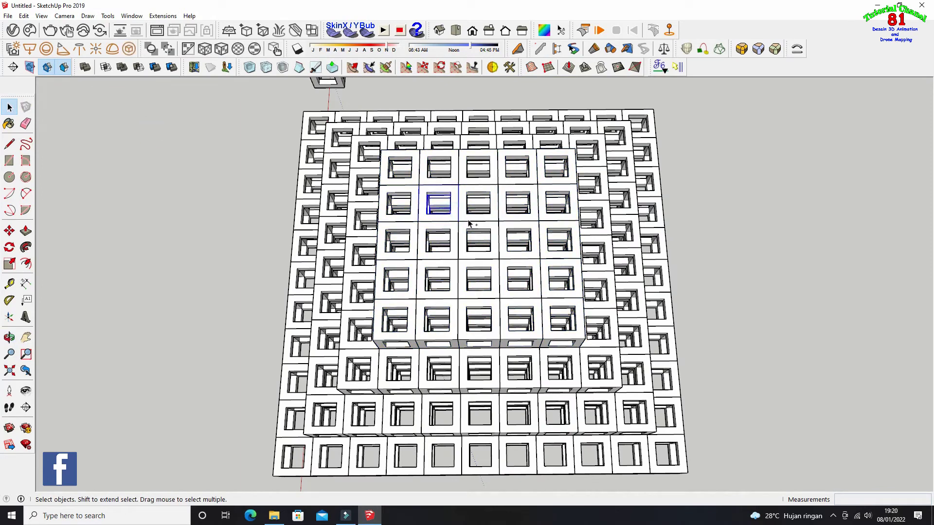
left_click(476, 222, "ctrl")
left_click(507, 224, "ctrl")
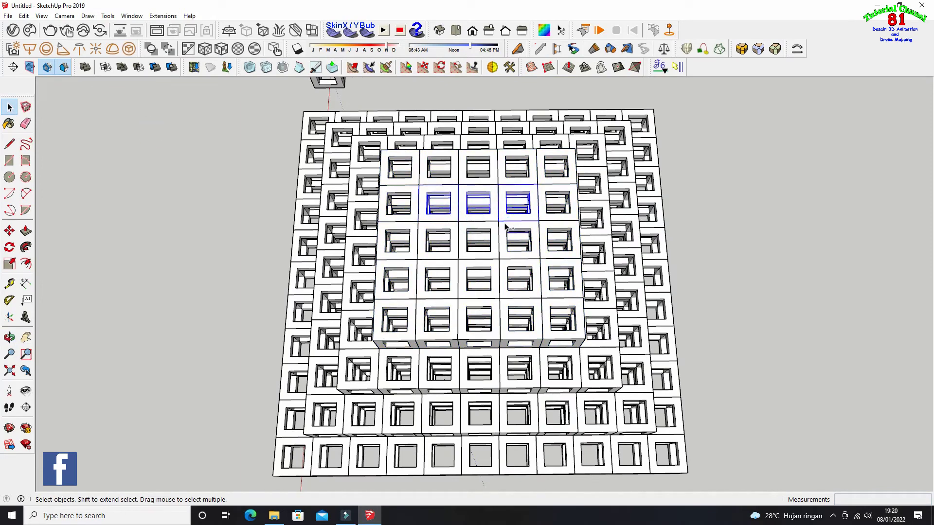
left_click(502, 226, "ctrl")
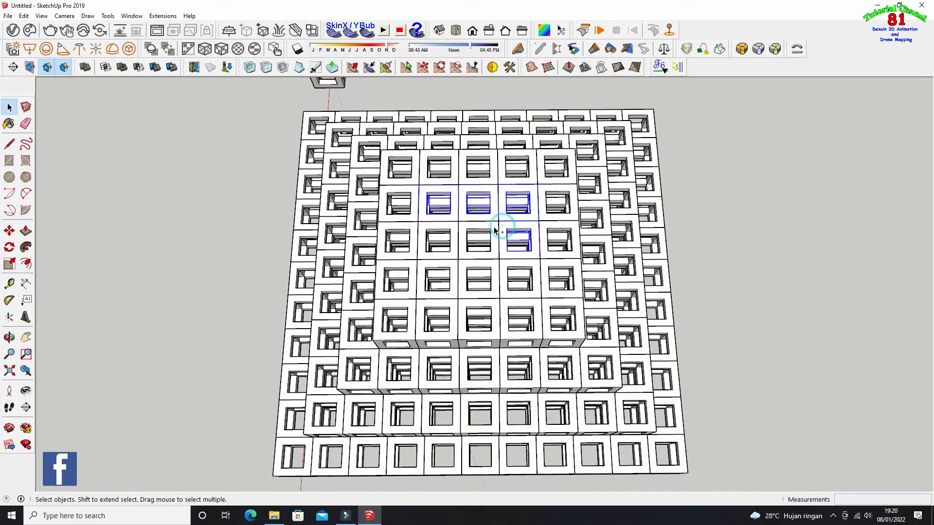
left_click(453, 227, "ctrl")
left_click(450, 265, "ctrl")
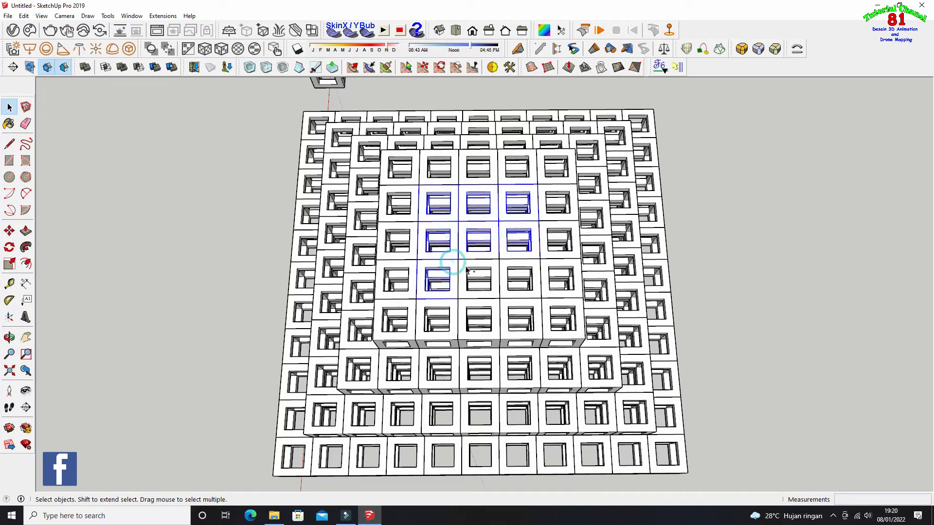
left_click(504, 267, "ctrl")
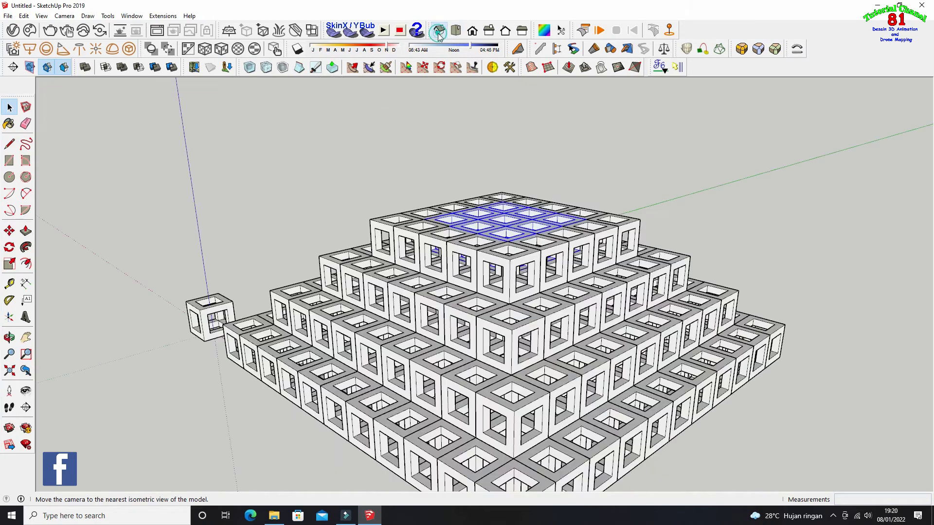
In Iso view, copy the 3x3 block one level up onto the top step and orbit
left_click(440, 31)
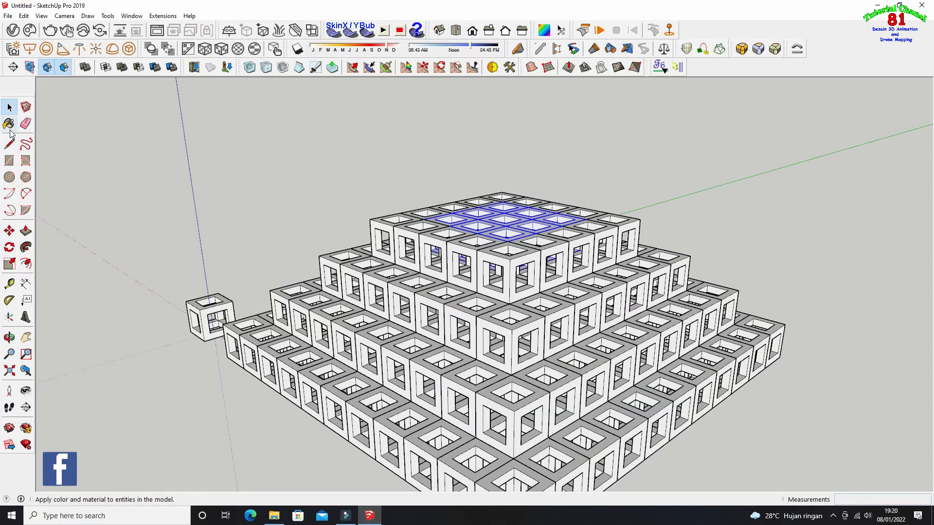
left_click(9, 231)
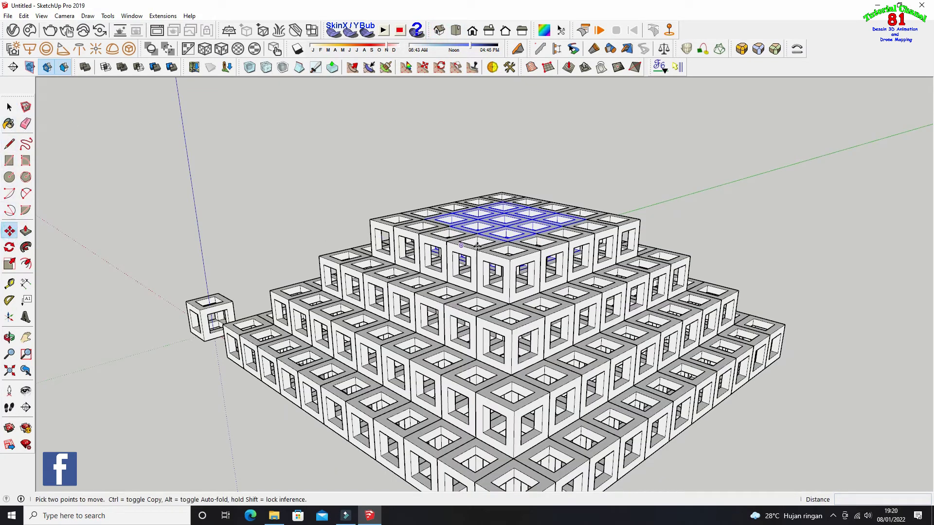
left_click(587, 218, "ctrl")
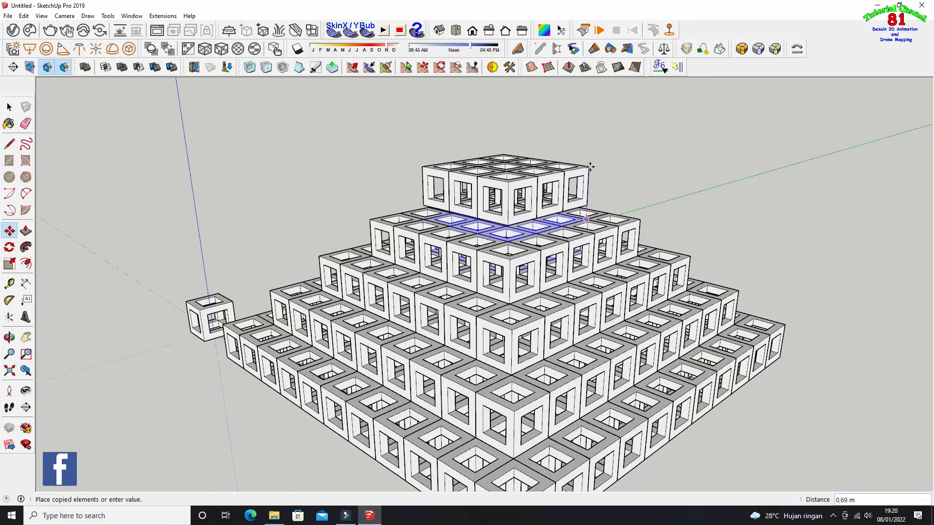
left_click(590, 167)
scroll(589, 191, "up", 2)
scroll(592, 223, "up", 2)
left_click(582, 217)
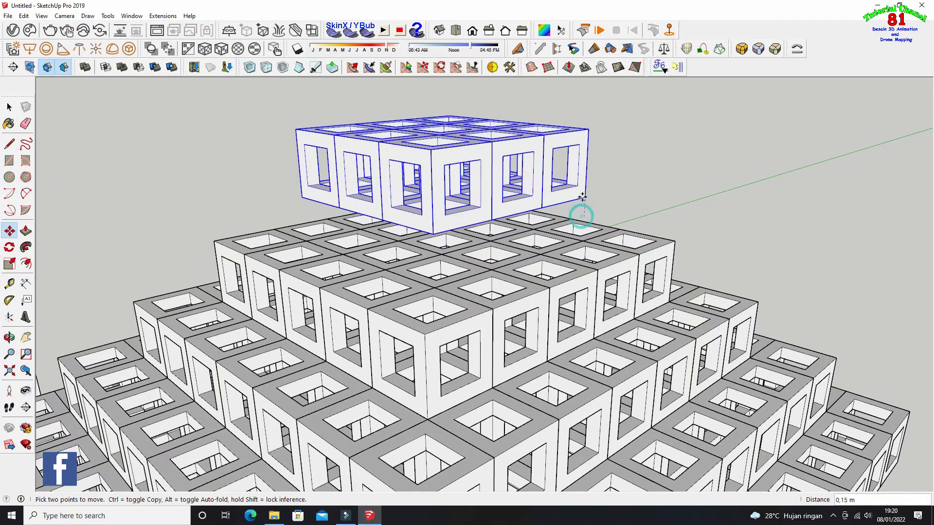
left_click(584, 240)
scroll(486, 151, "down", 4)
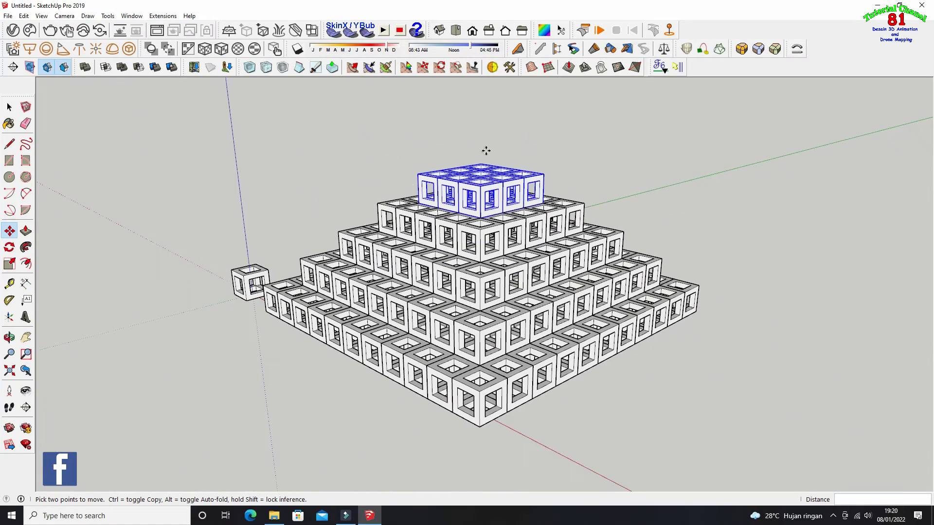
left_click(9, 337)
left_click_drag(100, 324, 146, 224)
left_click(9, 107)
Clear the selection and orbit and zoom to a low, frontal view of the sample cube
left_click(112, 136)
middle_click_drag(385, 233, 401, 245)
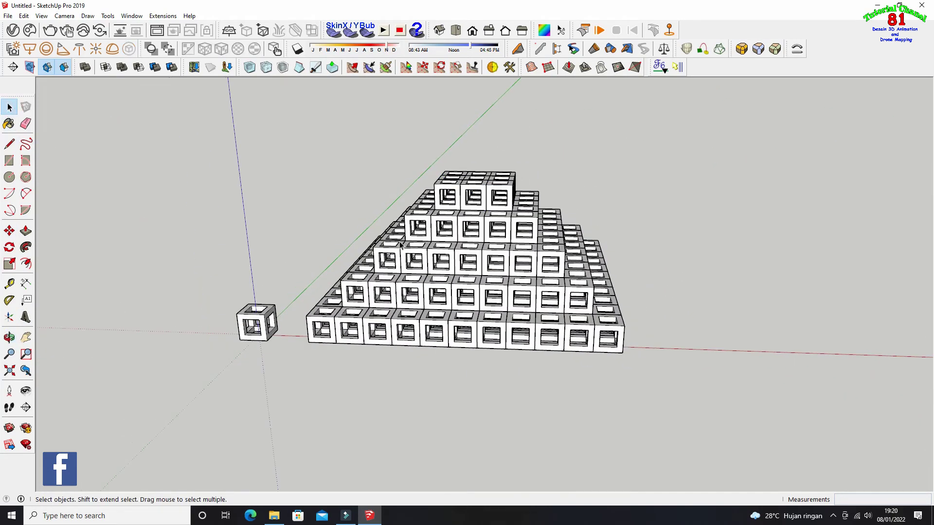
left_click(9, 337)
left_click_drag(116, 332, 137, 323)
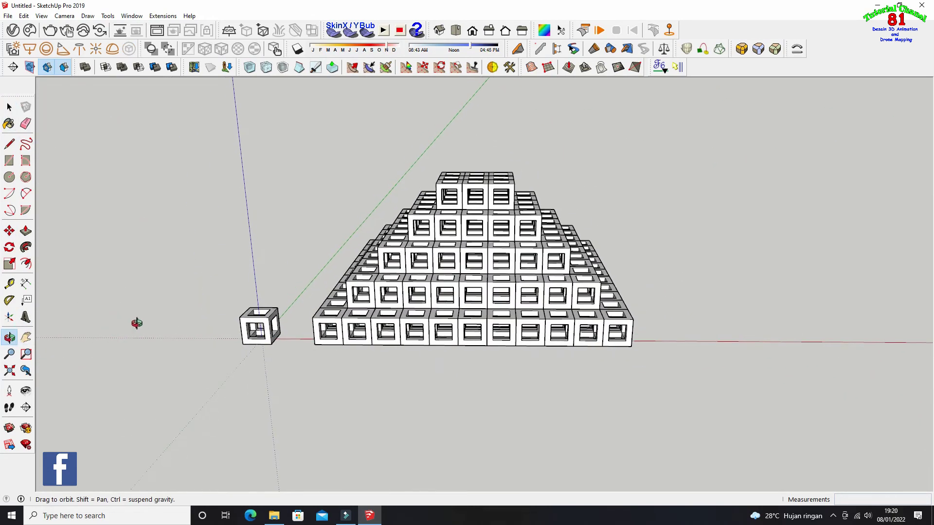
scroll(219, 350, "up", 2)
scroll(219, 351, "up", 2)
scroll(242, 324, "up", 3)
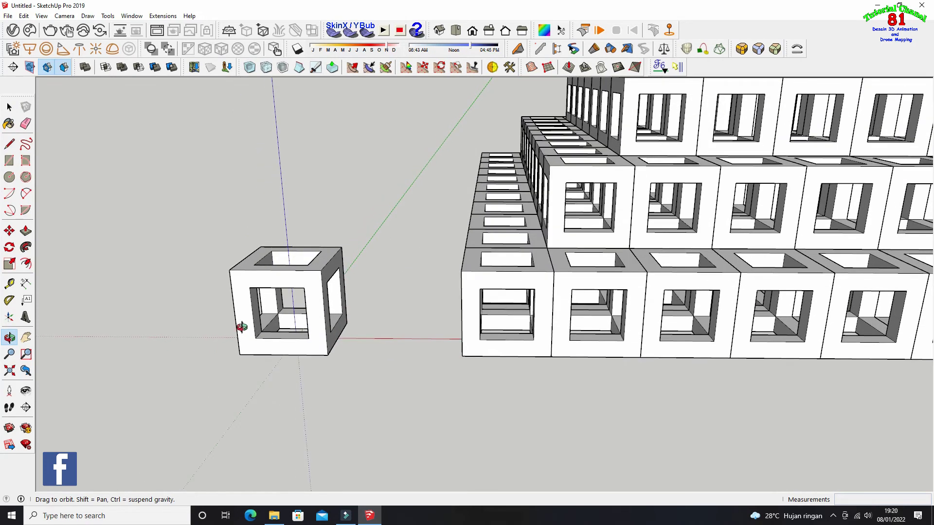
scroll(254, 315, "up", 2)
left_click_drag(254, 315, 261, 299)
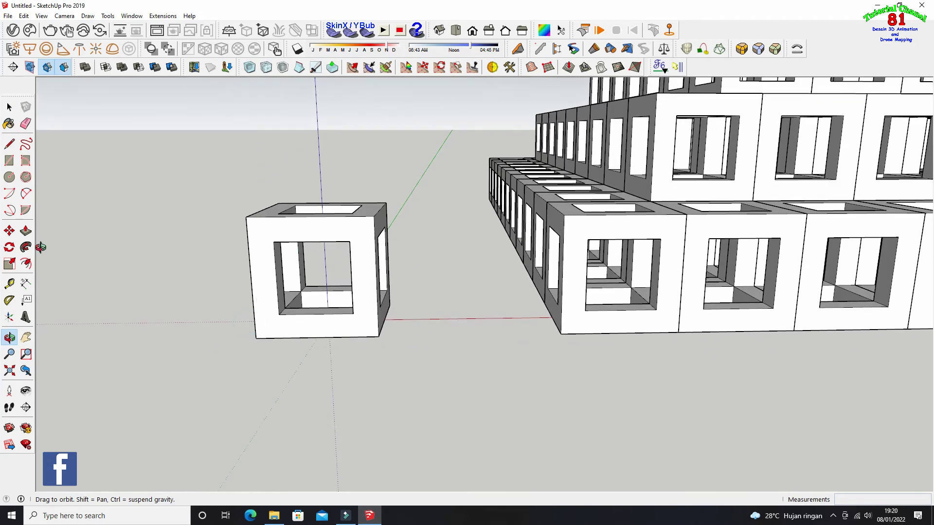
Add the 0,50 m height and 0,50 m top-width dimensions to the sample cube
left_click(26, 283)
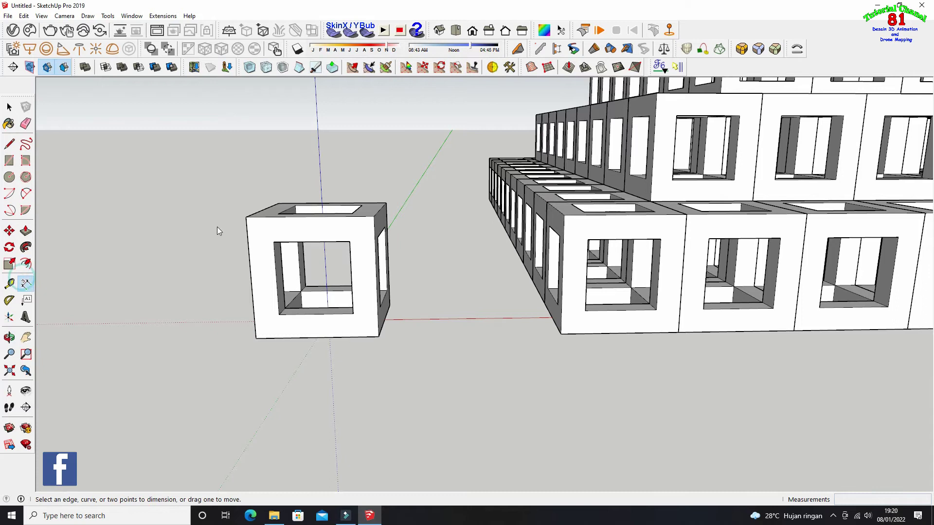
left_click(250, 218)
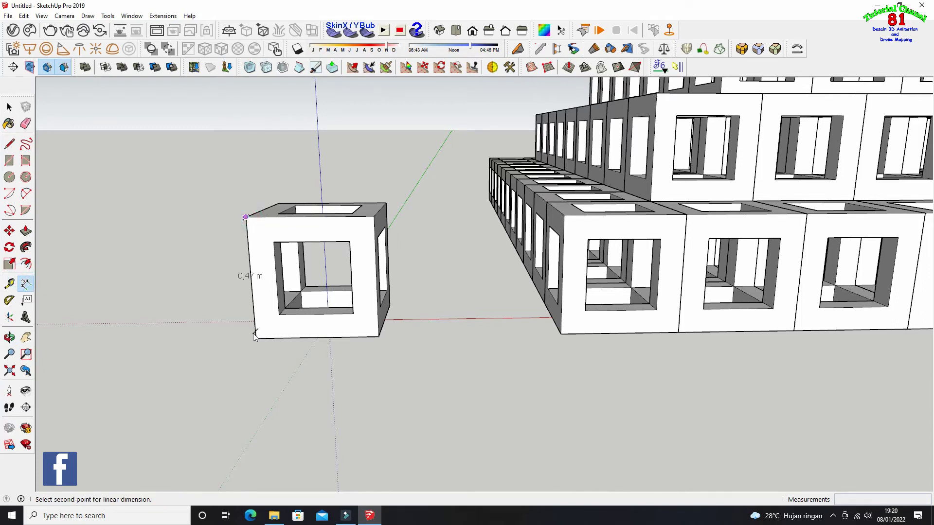
left_click(256, 339)
left_click(201, 336)
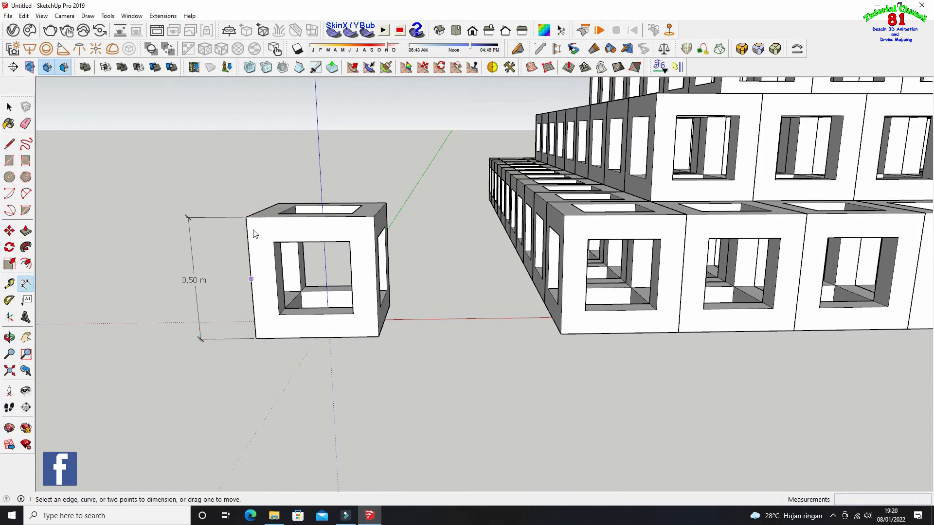
left_click(246, 218)
left_click(373, 217)
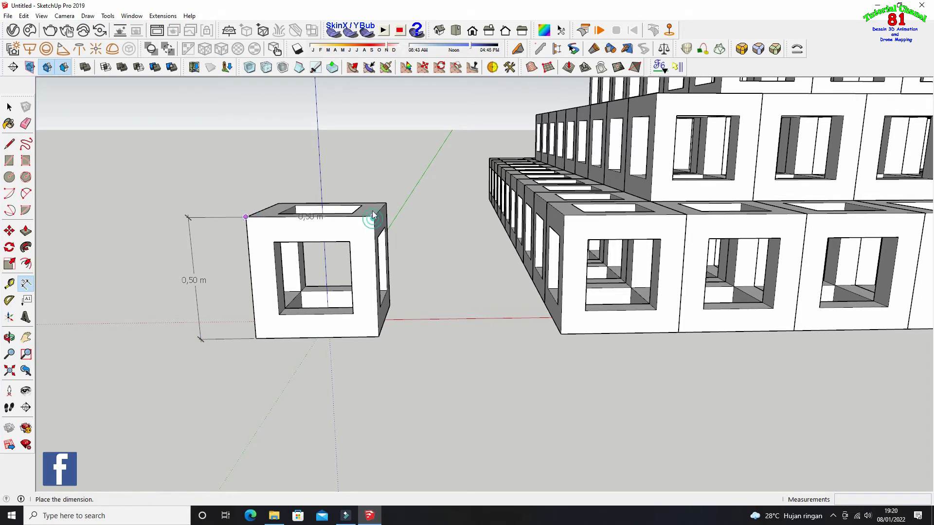
left_click(371, 164)
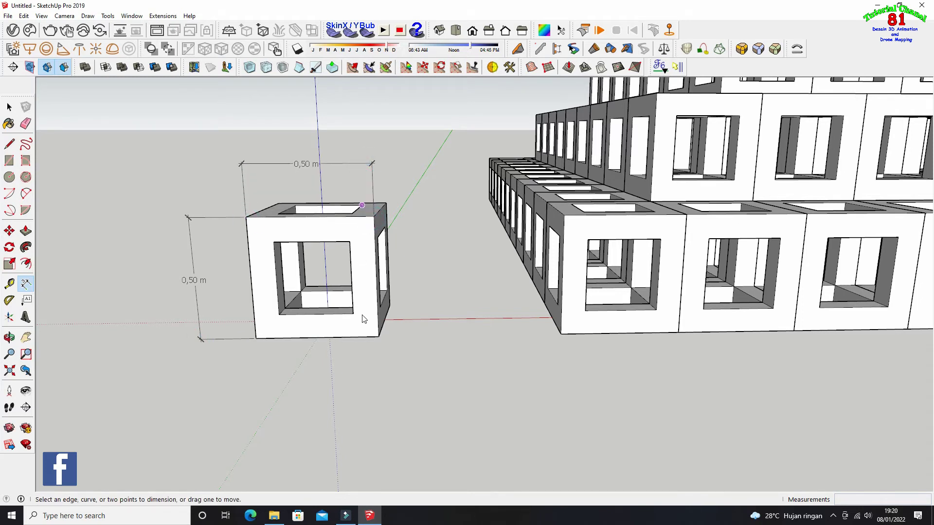
Dimension the 0,10 m frame wall thickness below the cube
left_click(353, 315)
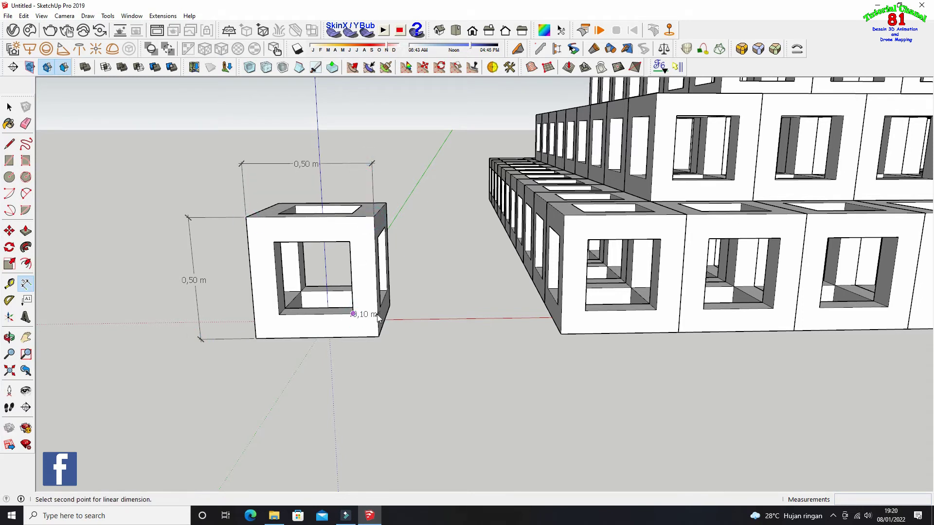
left_click(377, 316)
left_click(378, 336)
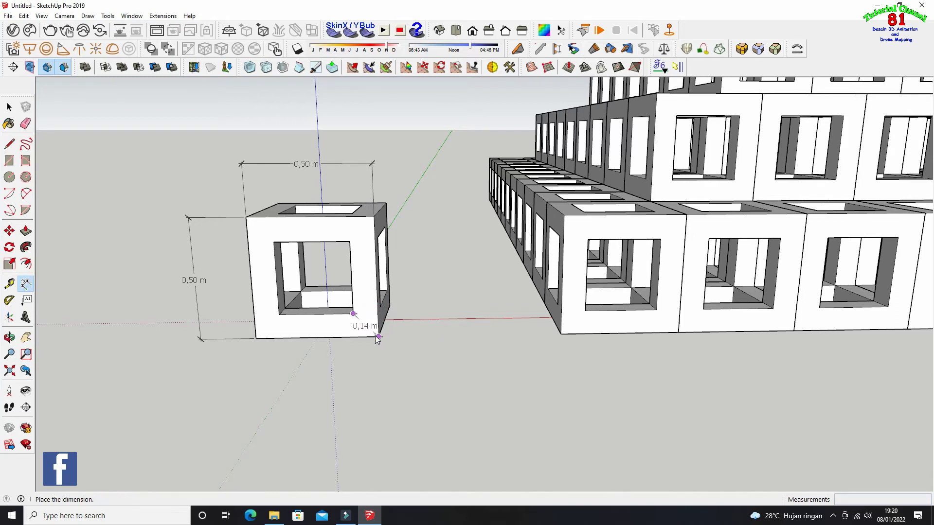
left_click(381, 367)
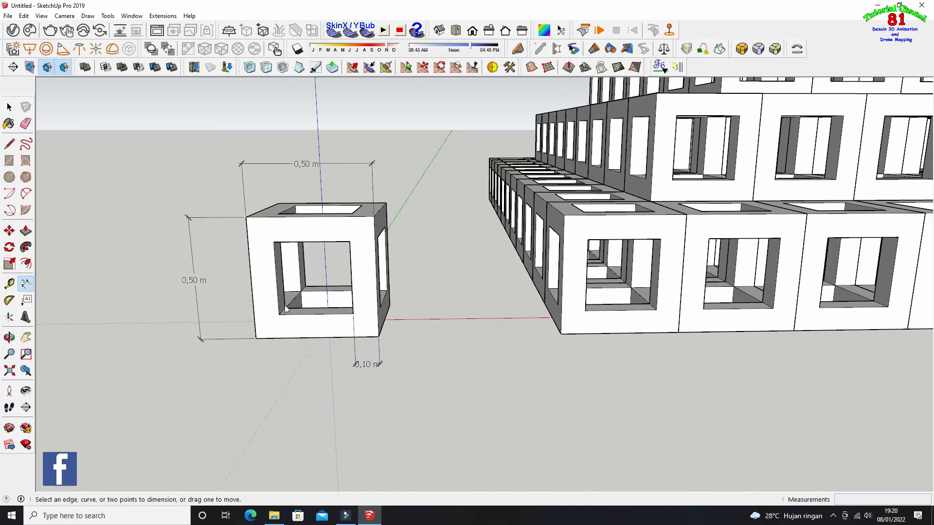
scroll(152, 264, "up", 1)
scroll(152, 264, "up", 1)
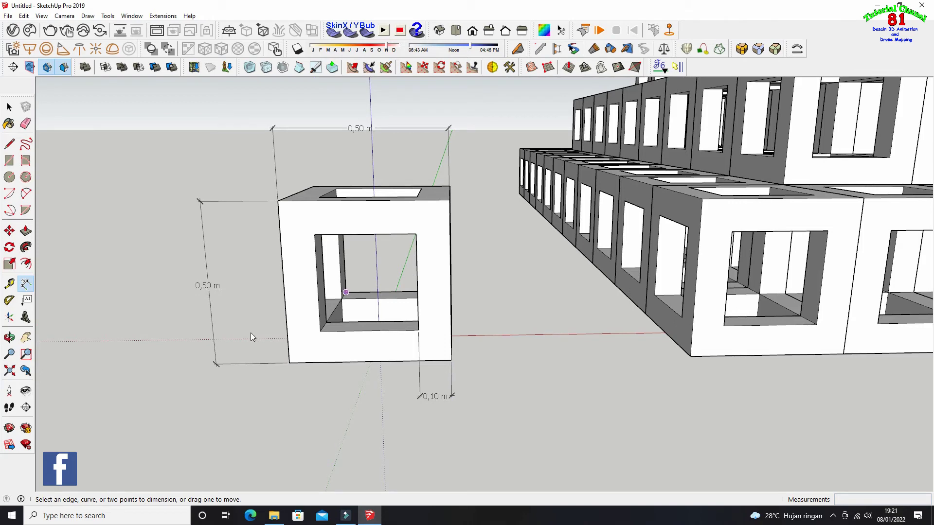
scroll(250, 333, "down", 1)
scroll(235, 336, "down", 1)
scroll(186, 328, "down", 2)
scroll(180, 326, "down", 1)
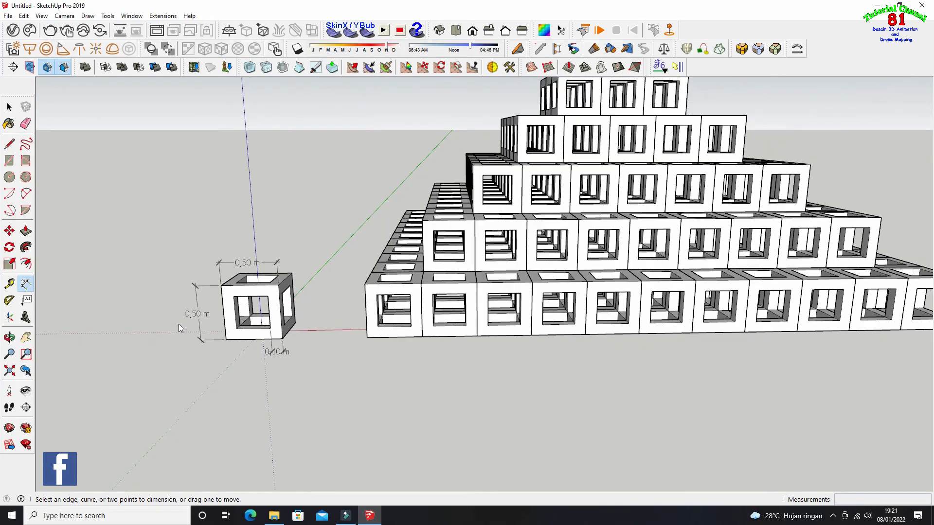
scroll(179, 324, "down", 1)
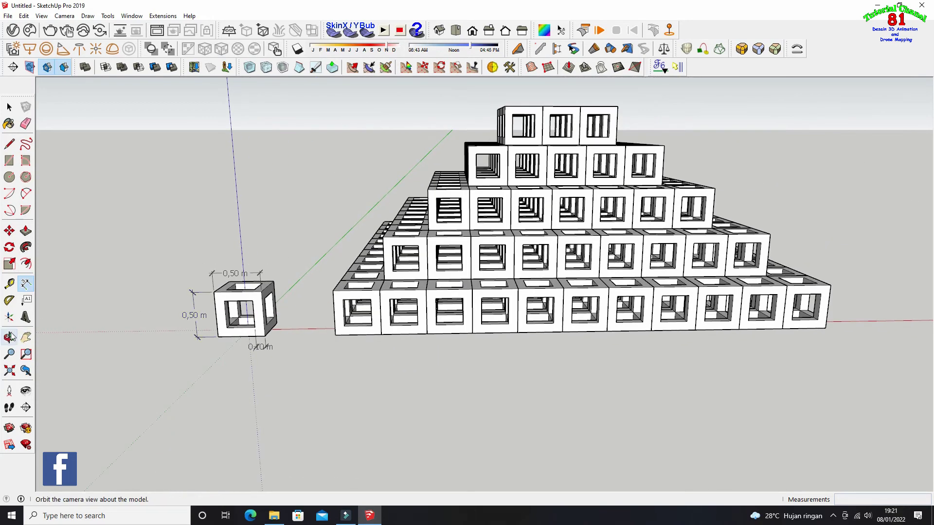
Select everything and paint it with Asphalt and Concrete's Concrete Aggregate Smoke, then deselect
left_click(9, 107)
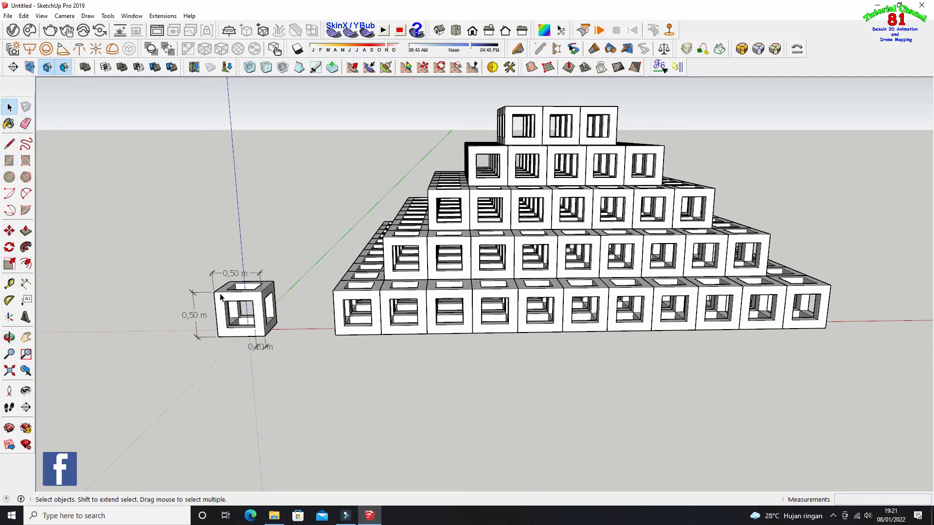
key("ctrl+a")
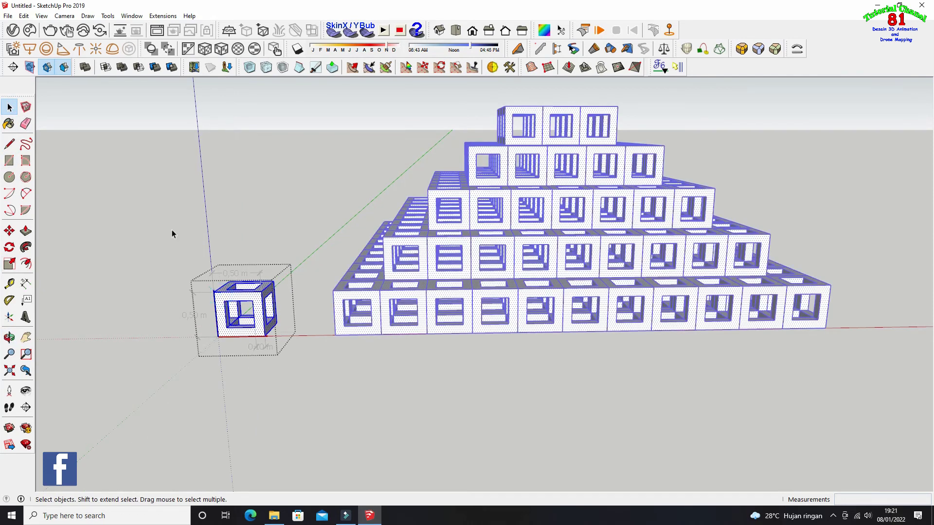
left_click(9, 124)
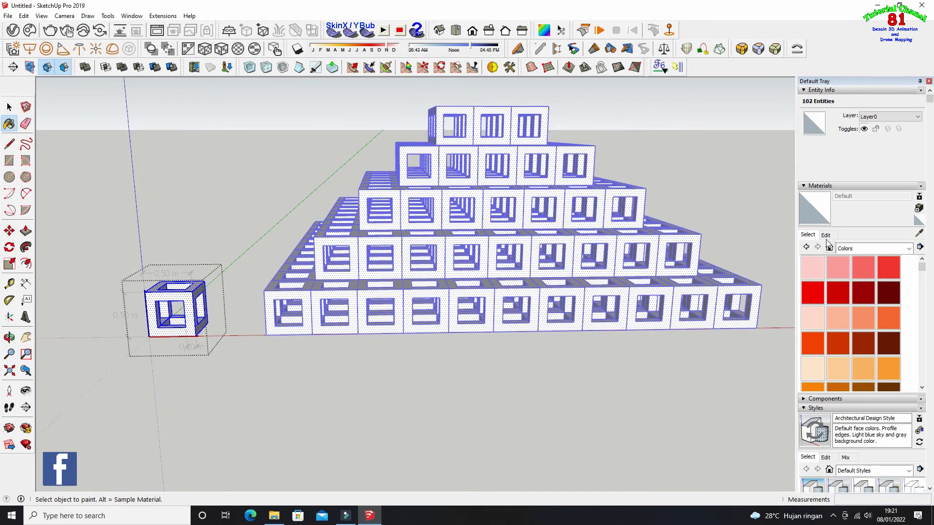
left_click(855, 252)
left_click(861, 259)
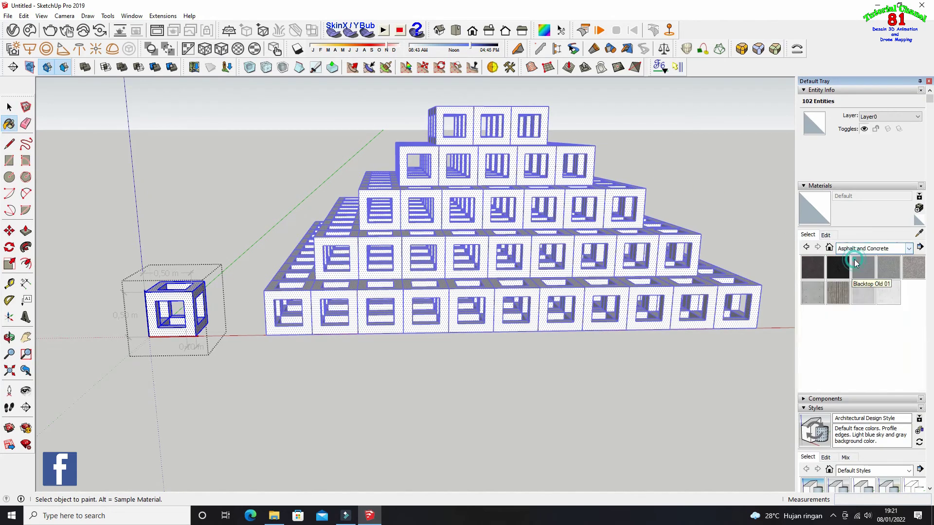
left_click(898, 271)
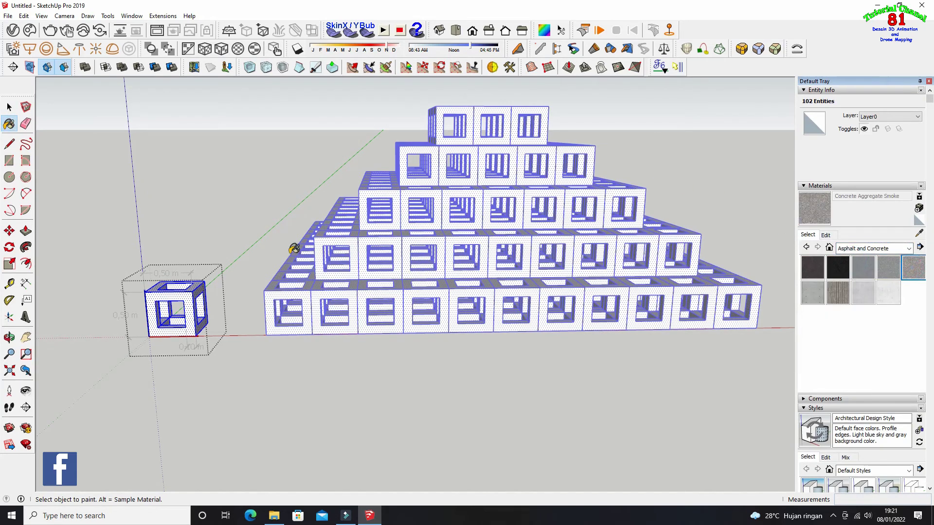
left_click(197, 286)
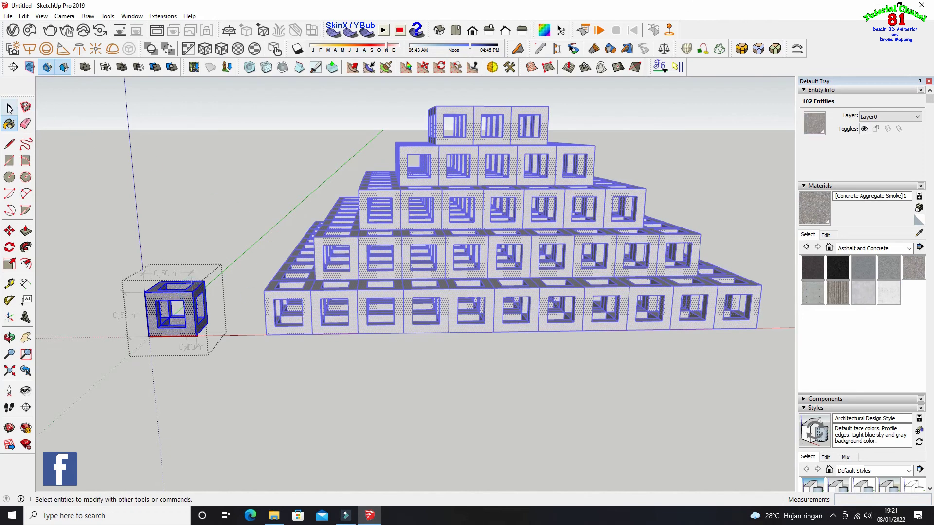
left_click(8, 106)
left_click(133, 114)
left_click(250, 194)
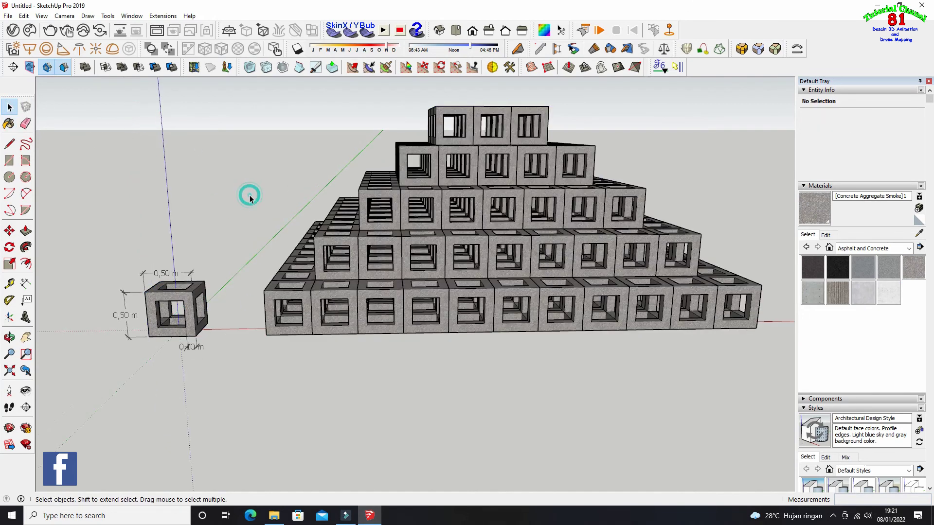
scroll(339, 237, "down", 1)
scroll(426, 230, "down", 2)
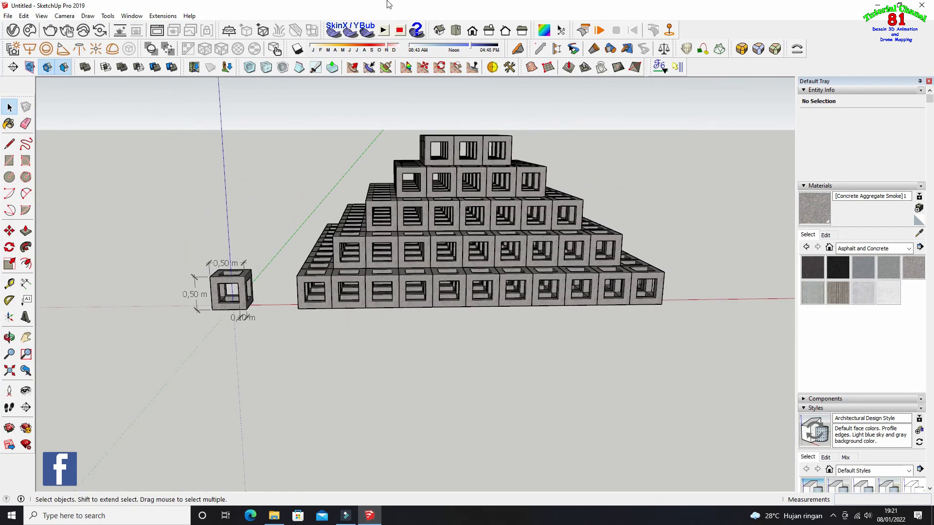
scroll(430, 234, "up", 1)
scroll(445, 149, "up", 2)
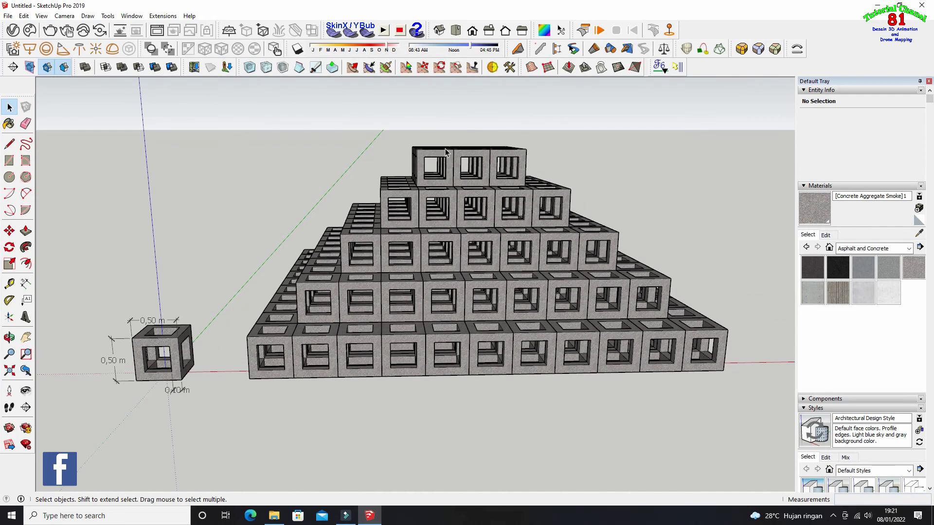
left_click(9, 337)
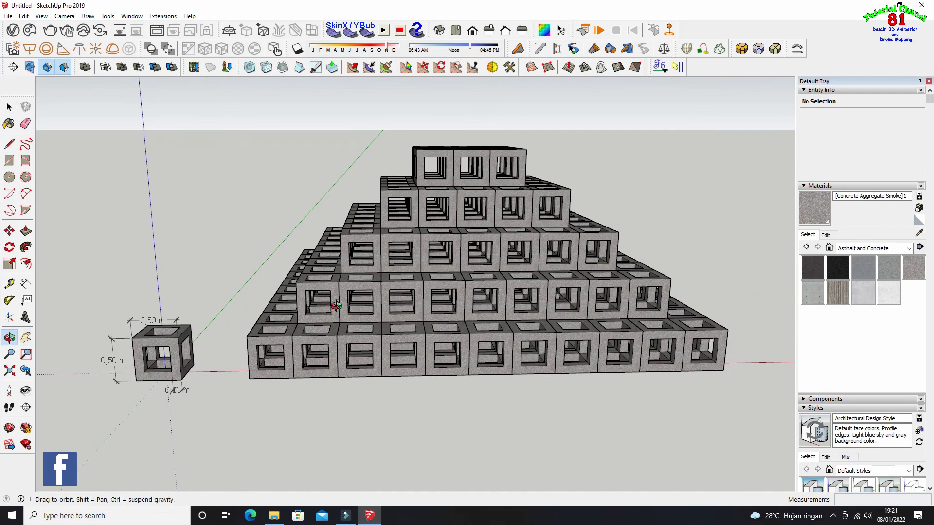
left_click_drag(337, 306, 427, 303)
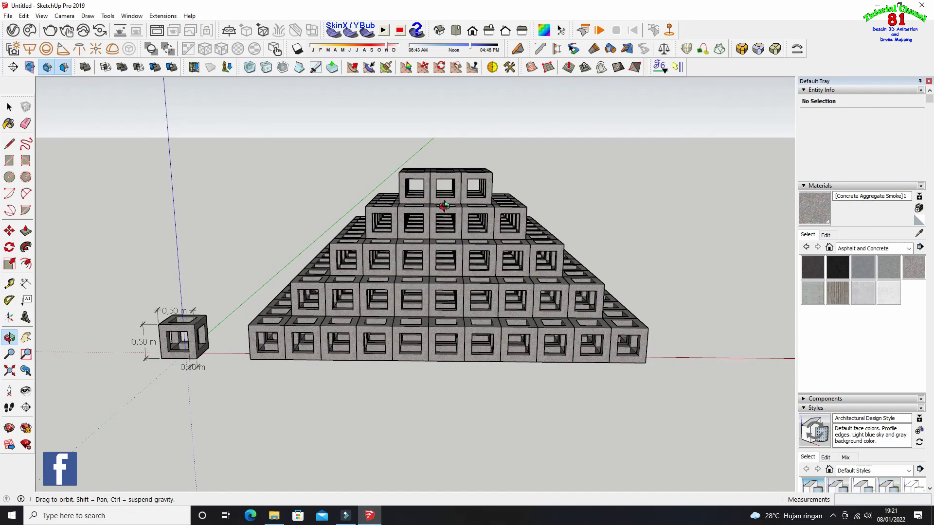
key("2")
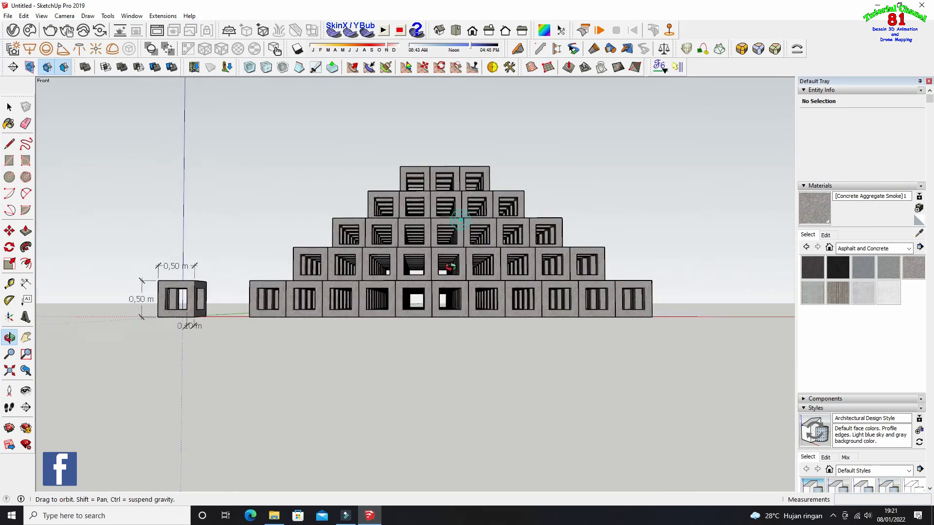
mouse_move(446, 279)
left_mouse_down()
mouse_move(421, 327)
mouse_move(446, 156)
mouse_move(417, 302)
mouse_move(423, 171)
mouse_move(377, 407)
mouse_move(537, 206)
mouse_move(396, 329)
mouse_move(303, 270)
mouse_move(476, 351)
mouse_move(459, 354)
mouse_move(386, 275)
mouse_move(374, 291)
left_mouse_up()
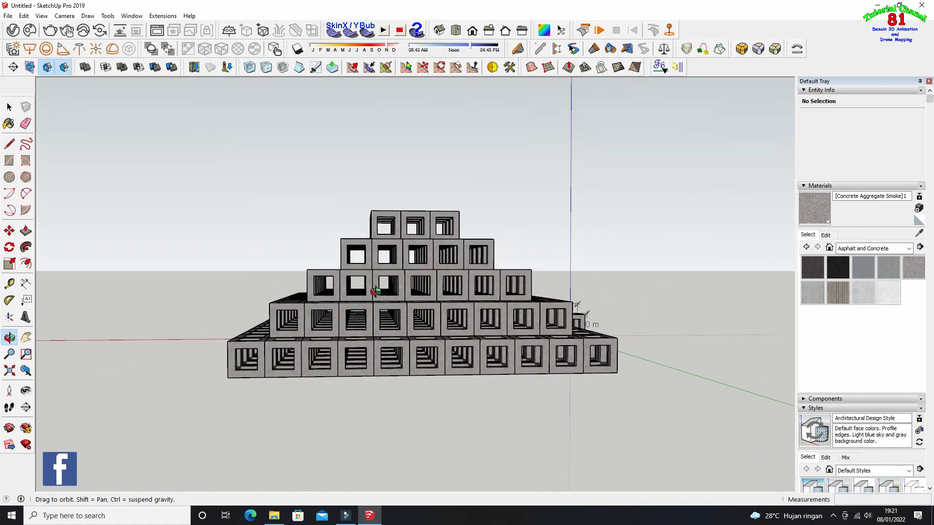
mouse_move(392, 327)
left_mouse_down()
mouse_move(313, 331)
mouse_move(379, 311)
mouse_move(563, 309)
mouse_move(486, 306)
mouse_move(419, 285)
left_mouse_up()
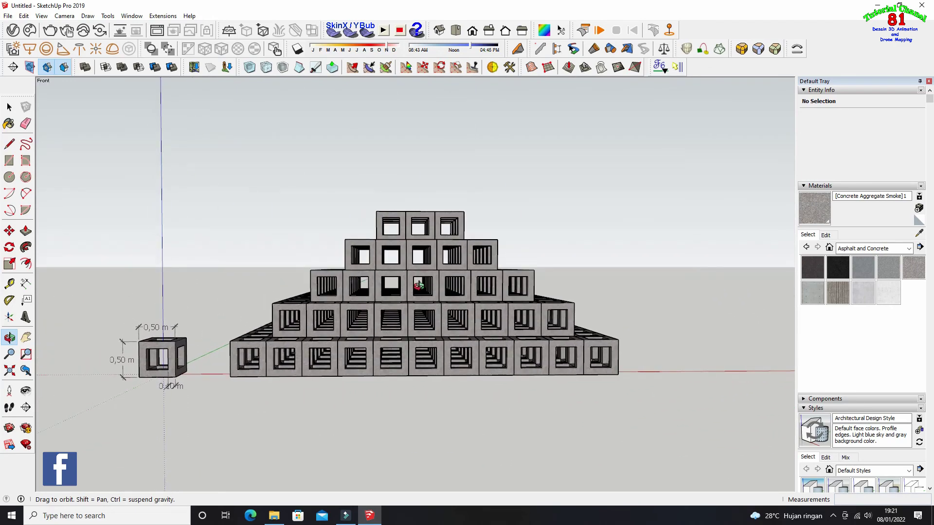
left_click_drag(273, 315, 449, 338)
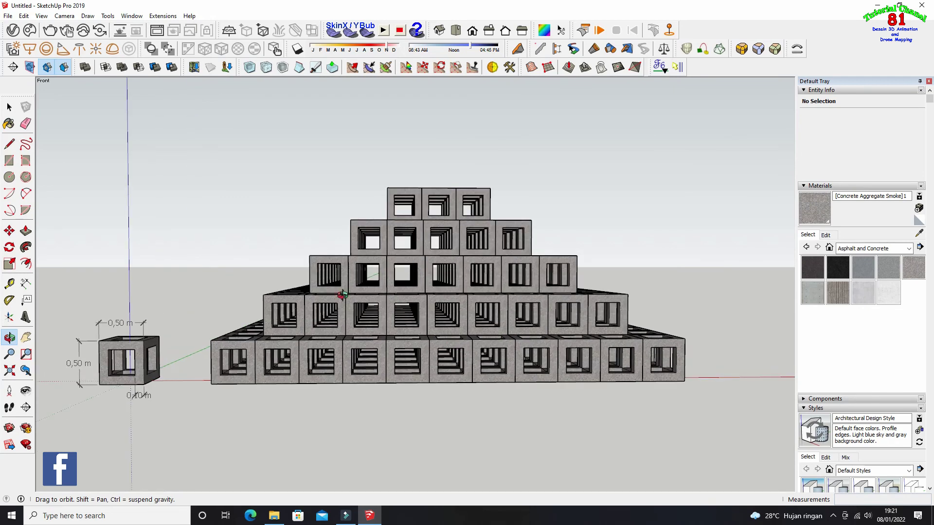
scroll(456, 300, "down", 1)
scroll(406, 293, "down", 1)
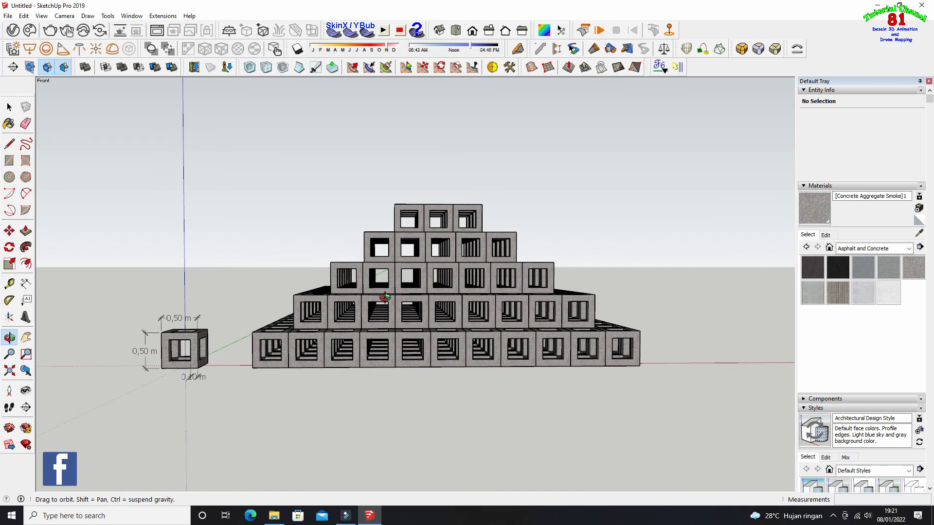
left_click_drag(348, 337, 417, 354)
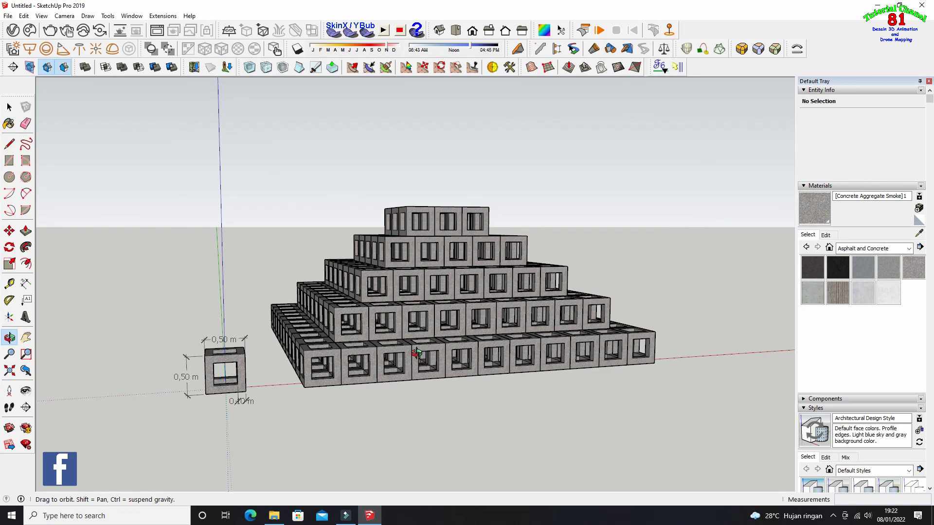
mouse_move(417, 353)
left_mouse_down()
mouse_move(406, 414)
mouse_move(394, 335)
mouse_move(387, 374)
mouse_move(535, 397)
left_mouse_up()
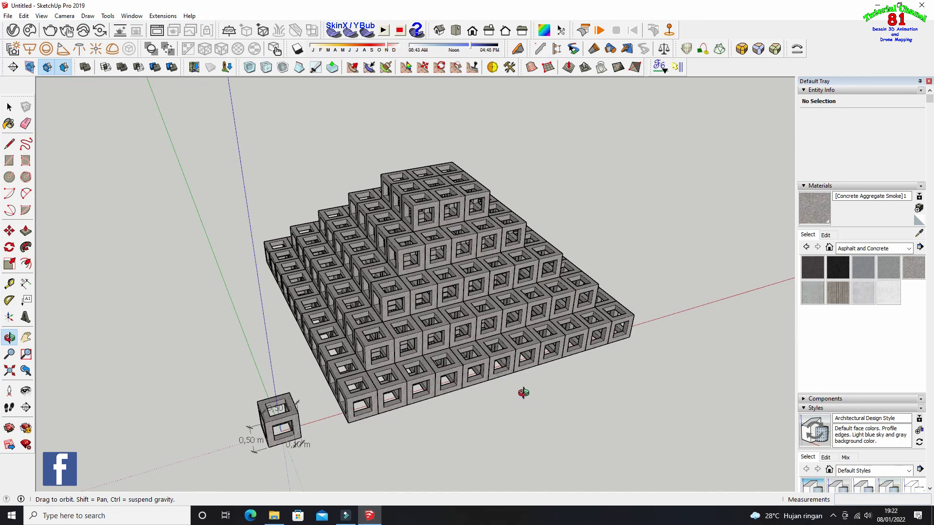